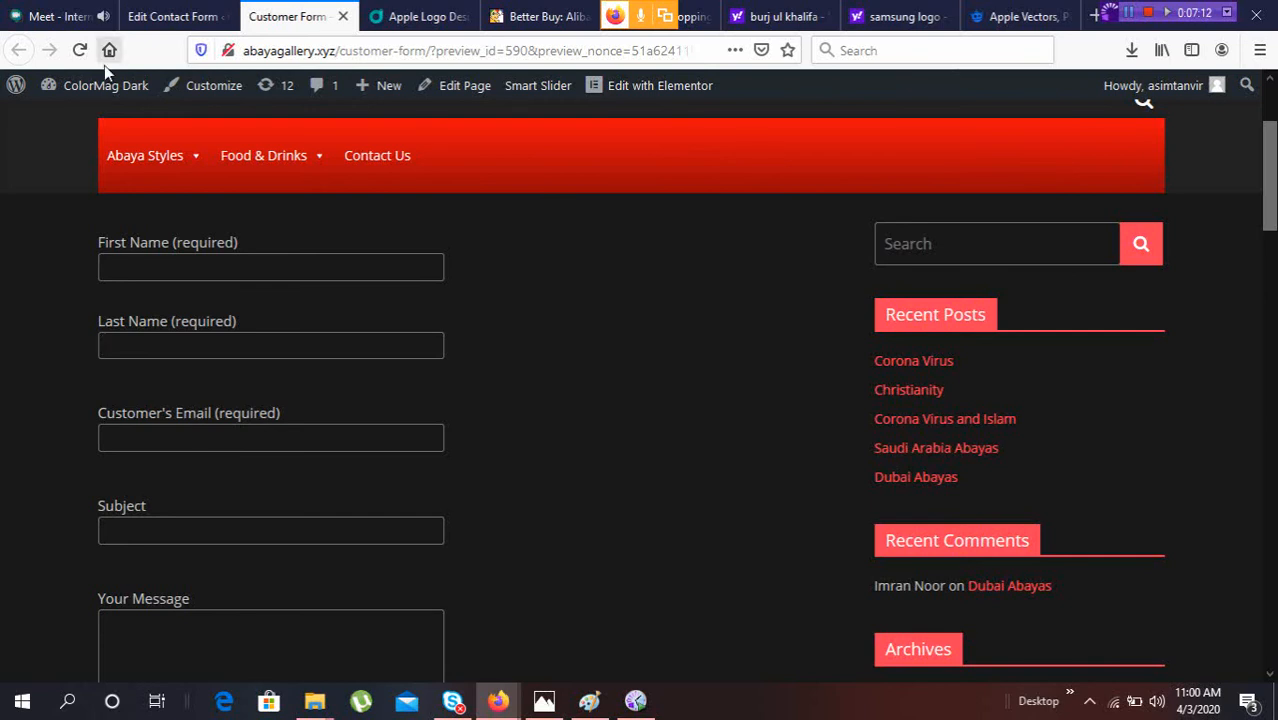
Add a new line reading "<label> Phone Number" below the customer's email field in the Customer Complaint Form template
left_click(160, 22)
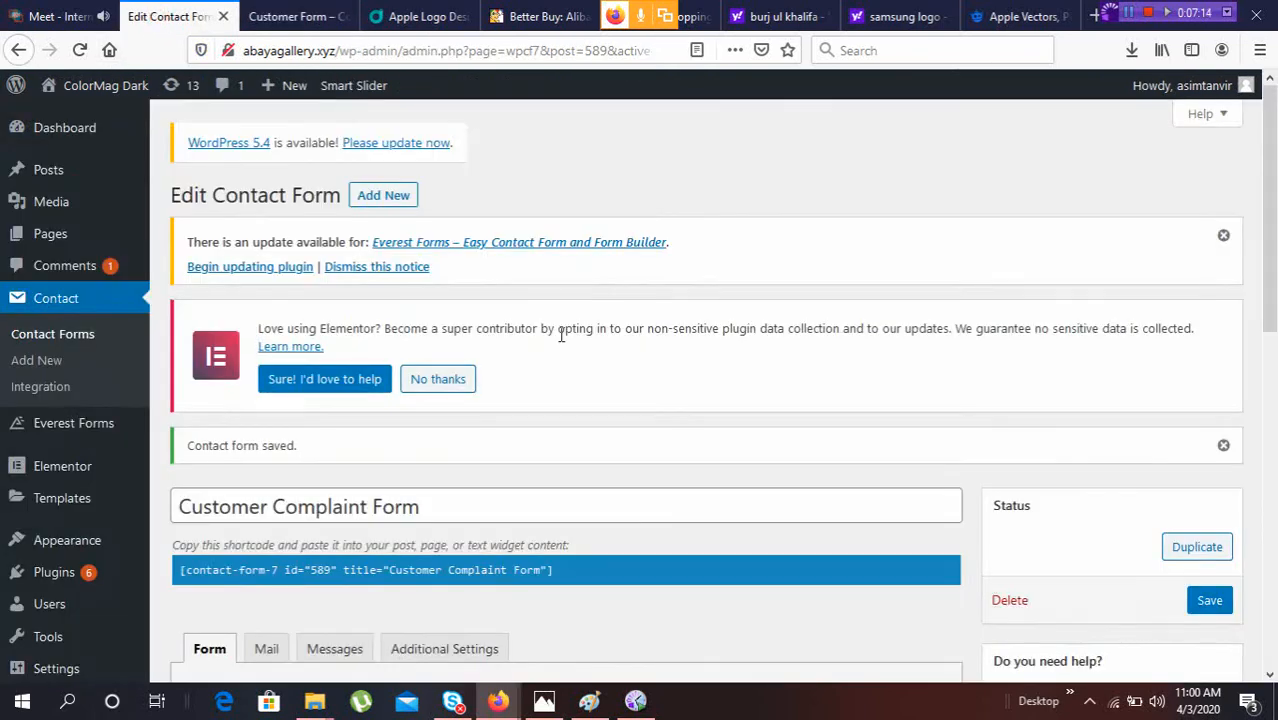
scroll(565, 335, "down", 5)
scroll(563, 338, "down", 3)
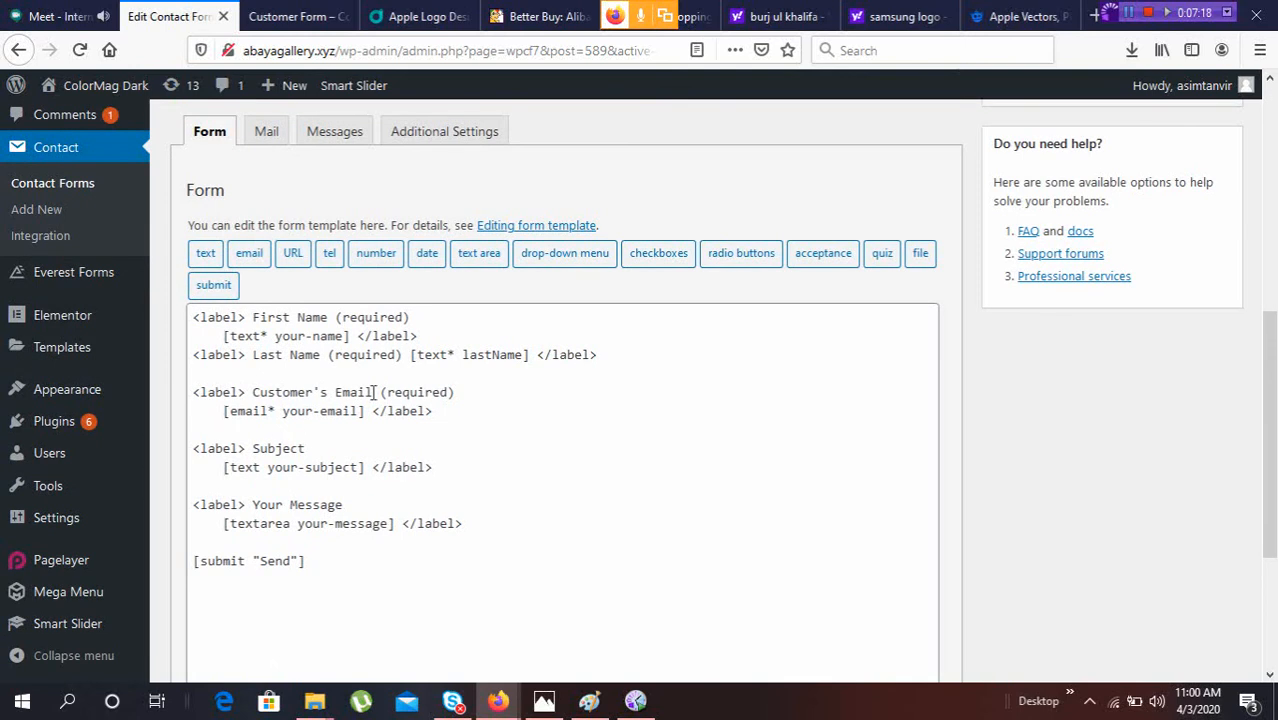
left_click(455, 405)
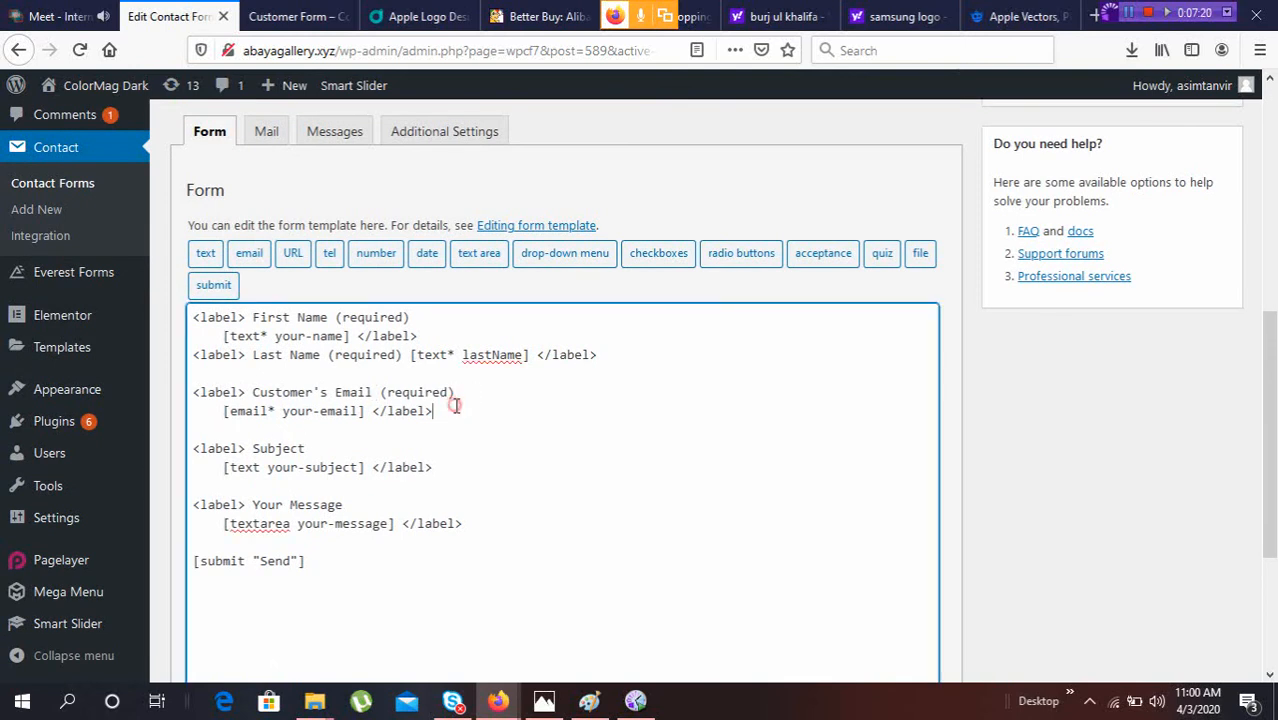
key("Return")
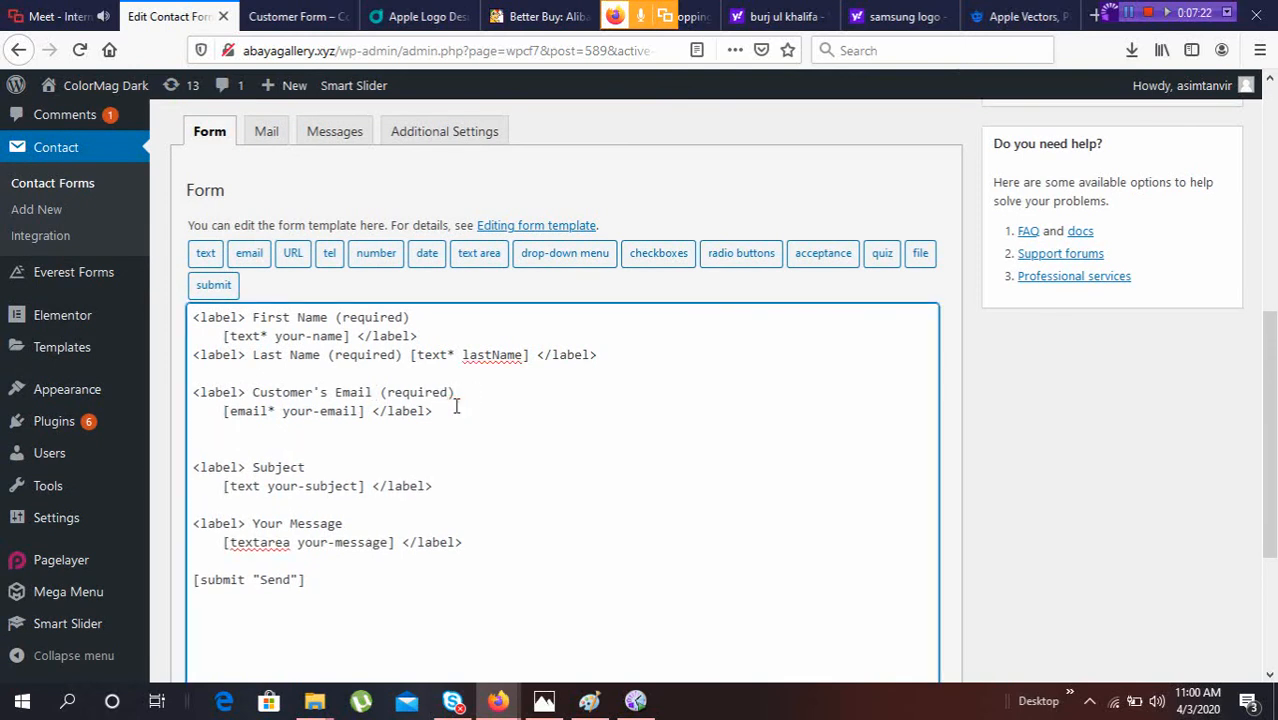
type("<label> Phone ")
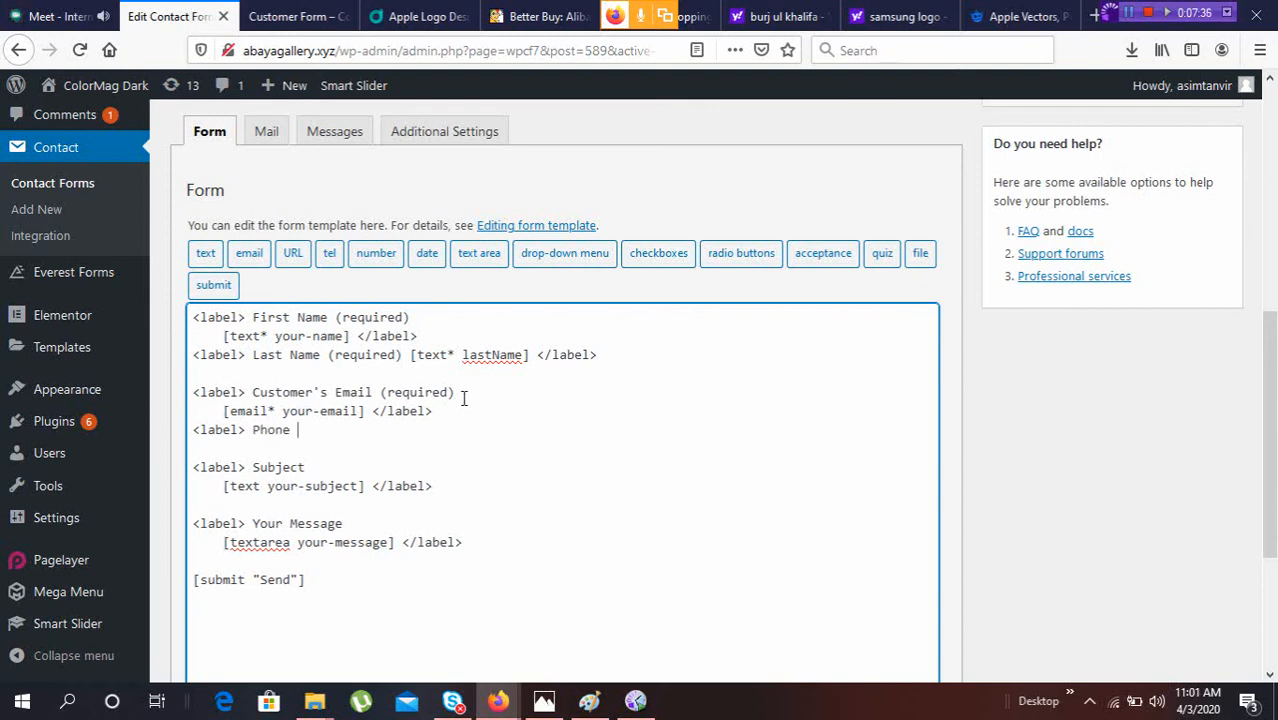
type("Number")
Insert a non-required telephone form-tag named phone after the Phone Number label
left_click(329, 255)
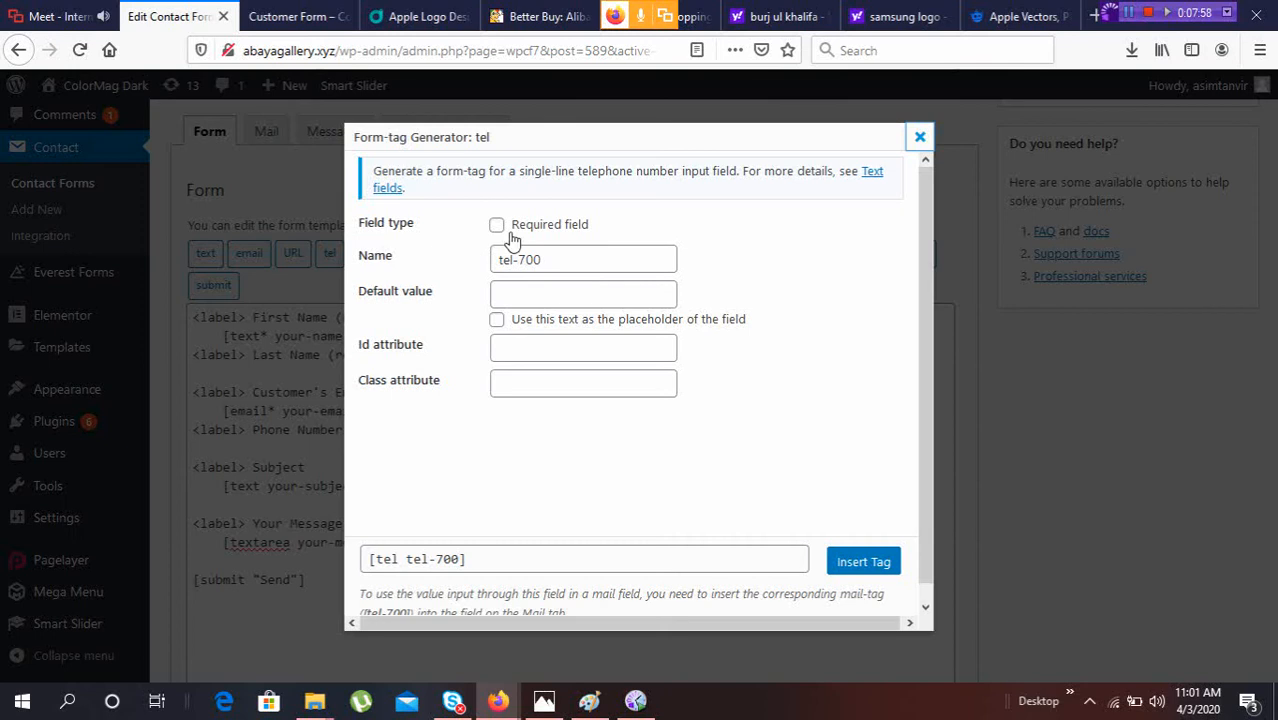
triple_click(549, 261)
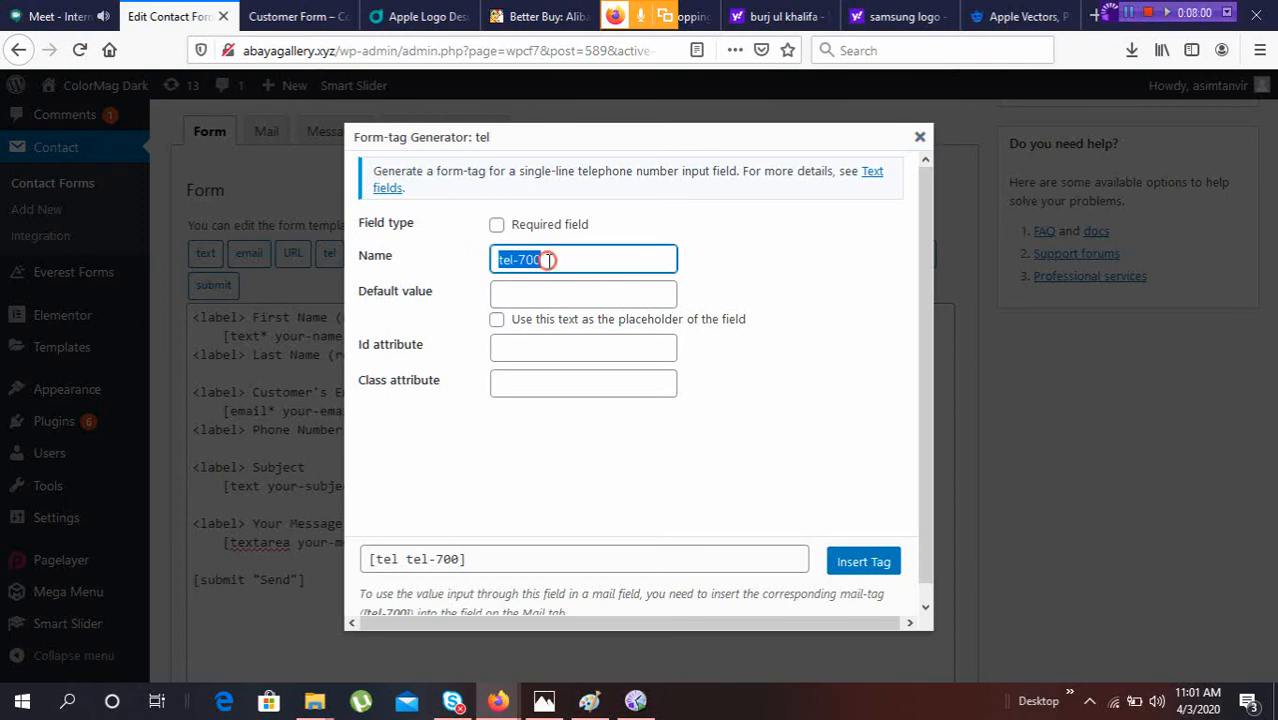
type("phobene")
left_click(550, 289)
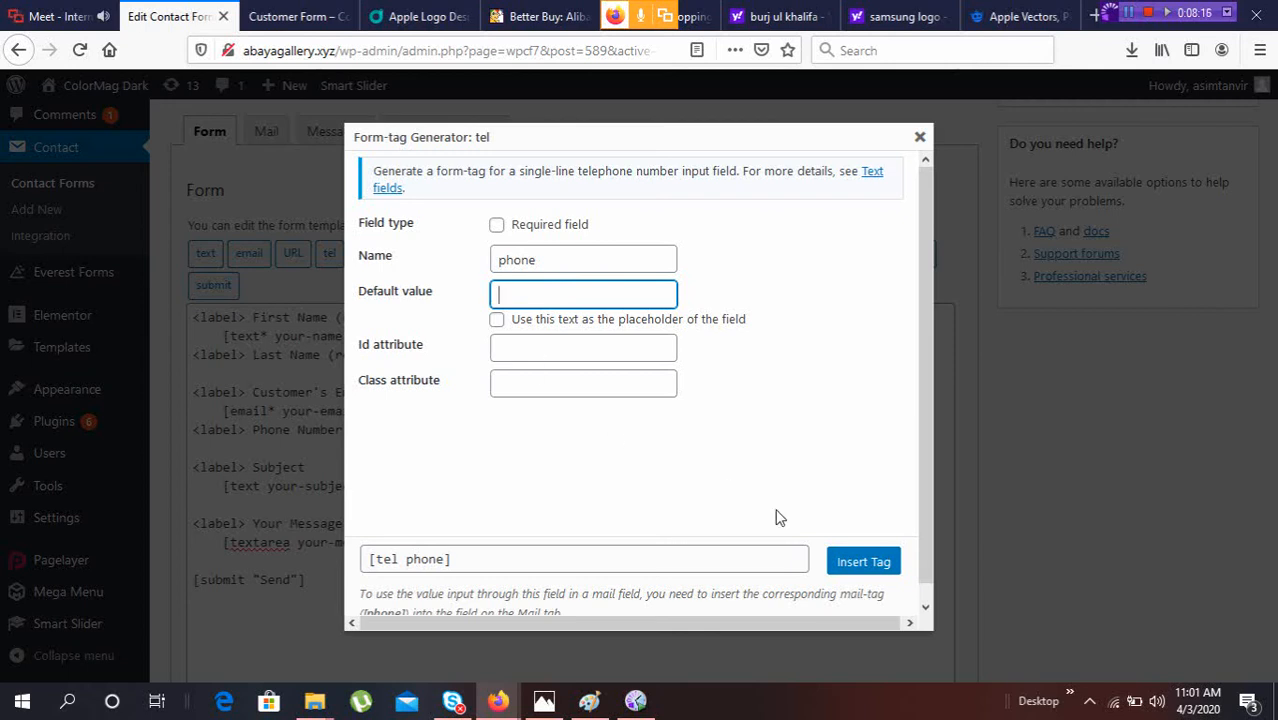
left_click(866, 562)
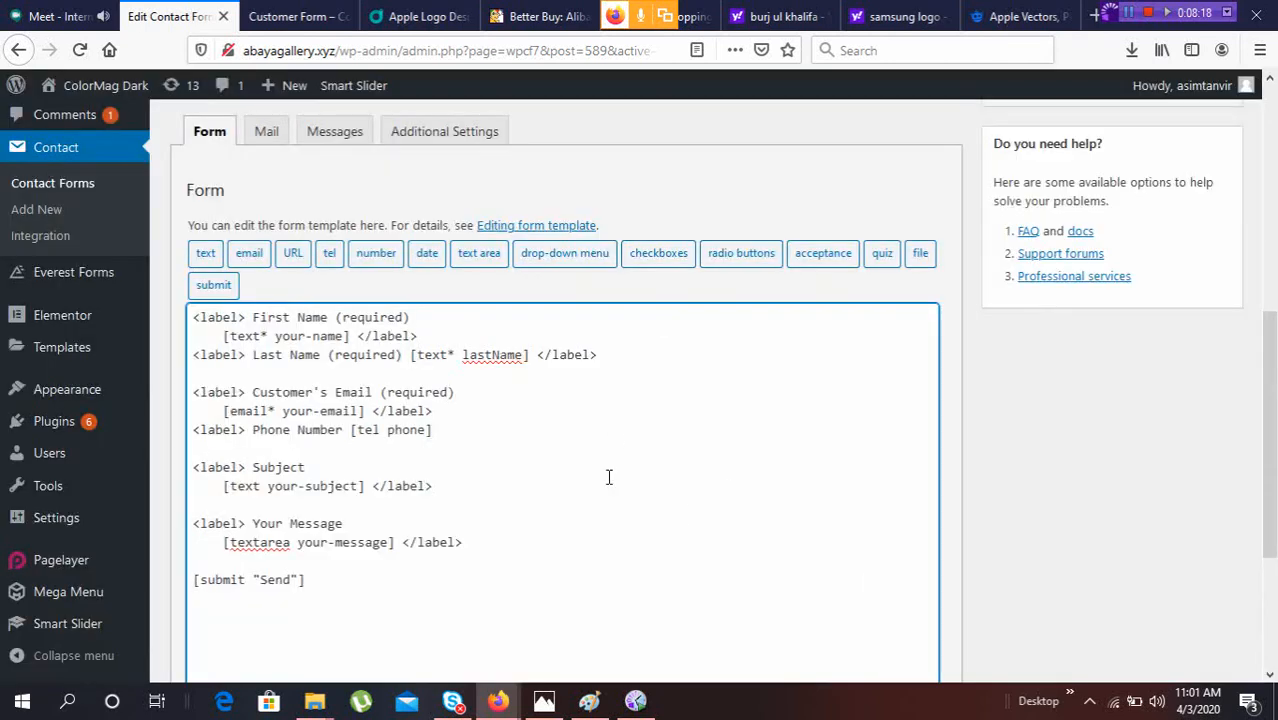
Put the [tel phone] tag on its own line and end it with a closing </label> tag
left_click(350, 429)
key("Return")
left_click(306, 458)
left_click(304, 452)
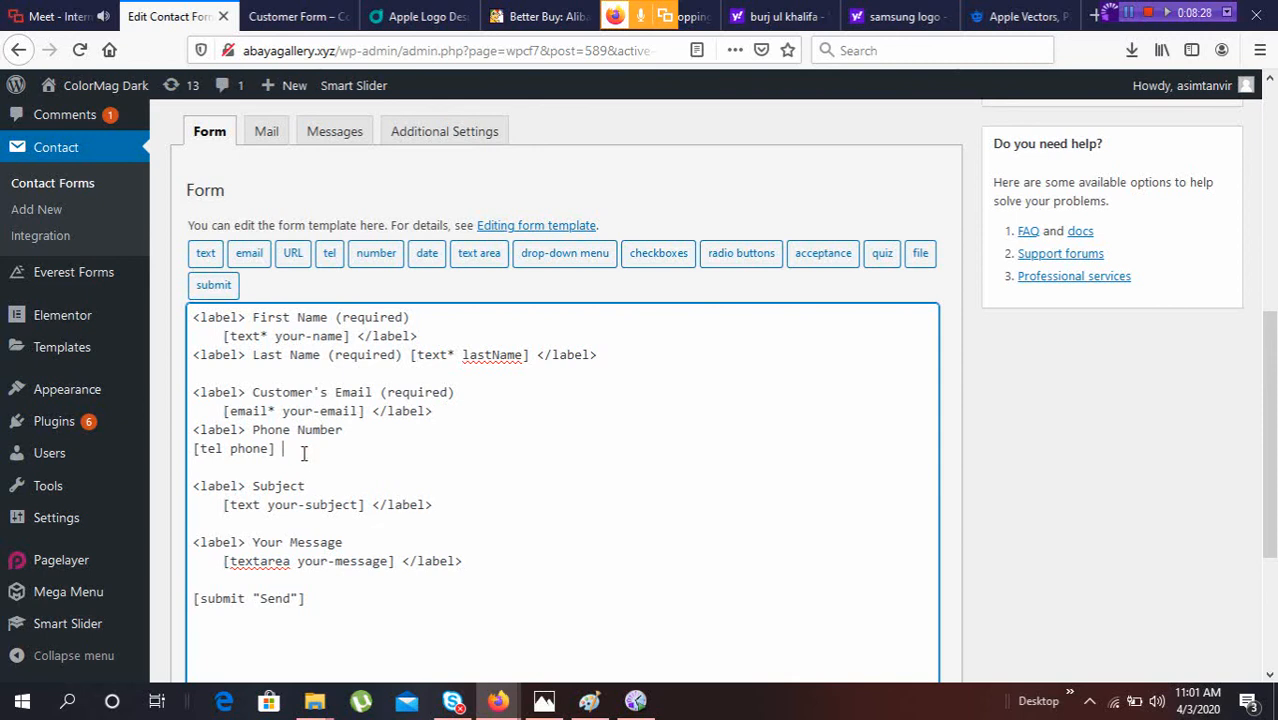
type("</lable")
key("BackSpace")
key("BackSpace")
Save the contact form and reload the Customer Form page preview
scroll(673, 382, "up", 3)
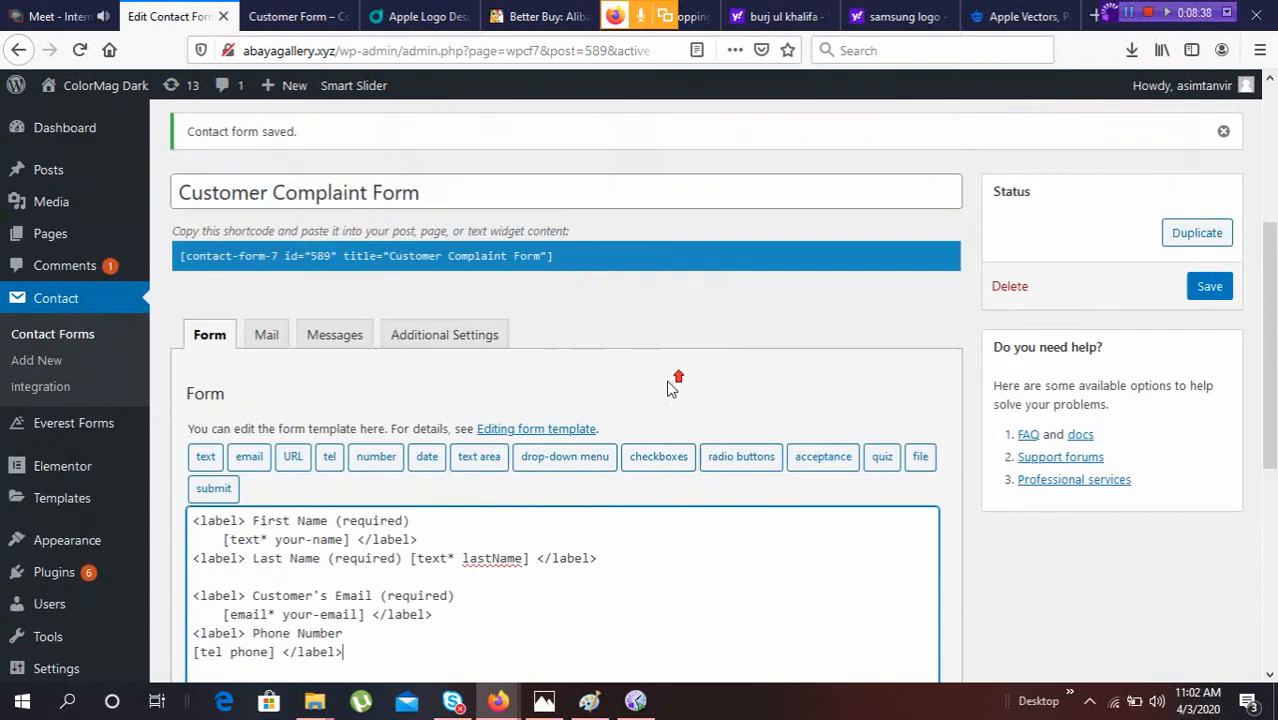
left_click(1207, 322)
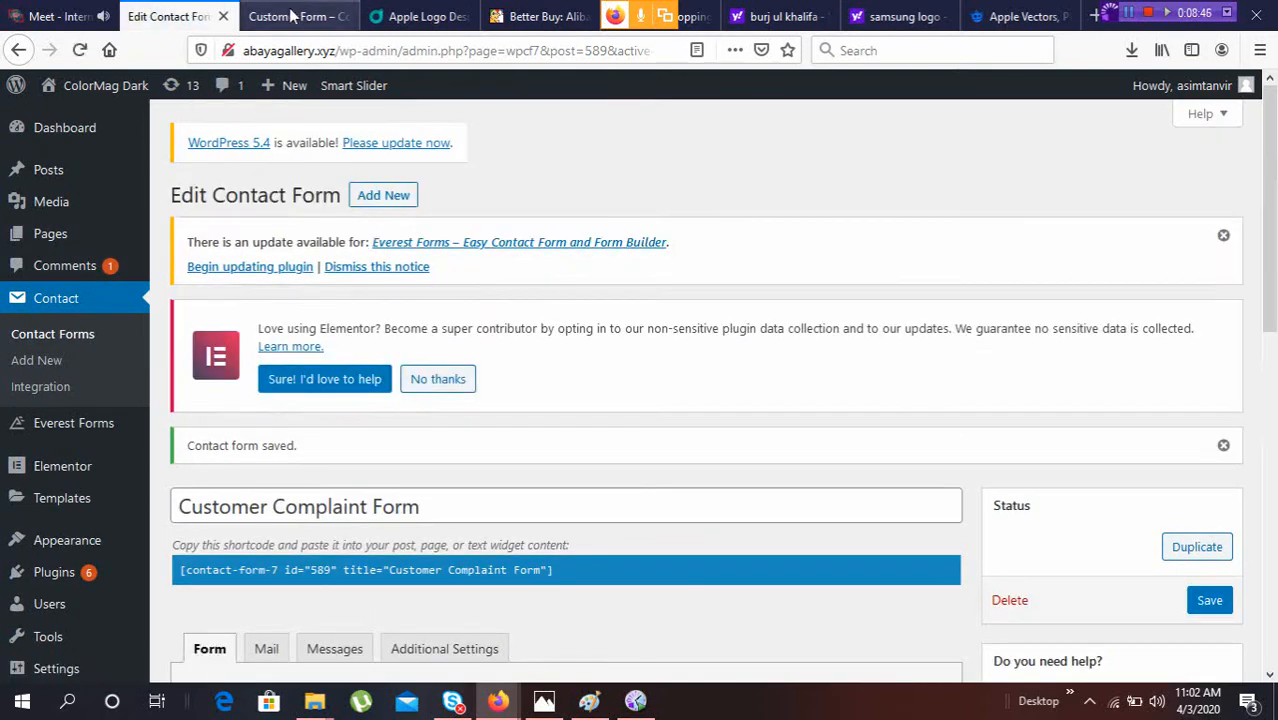
left_click(286, 16)
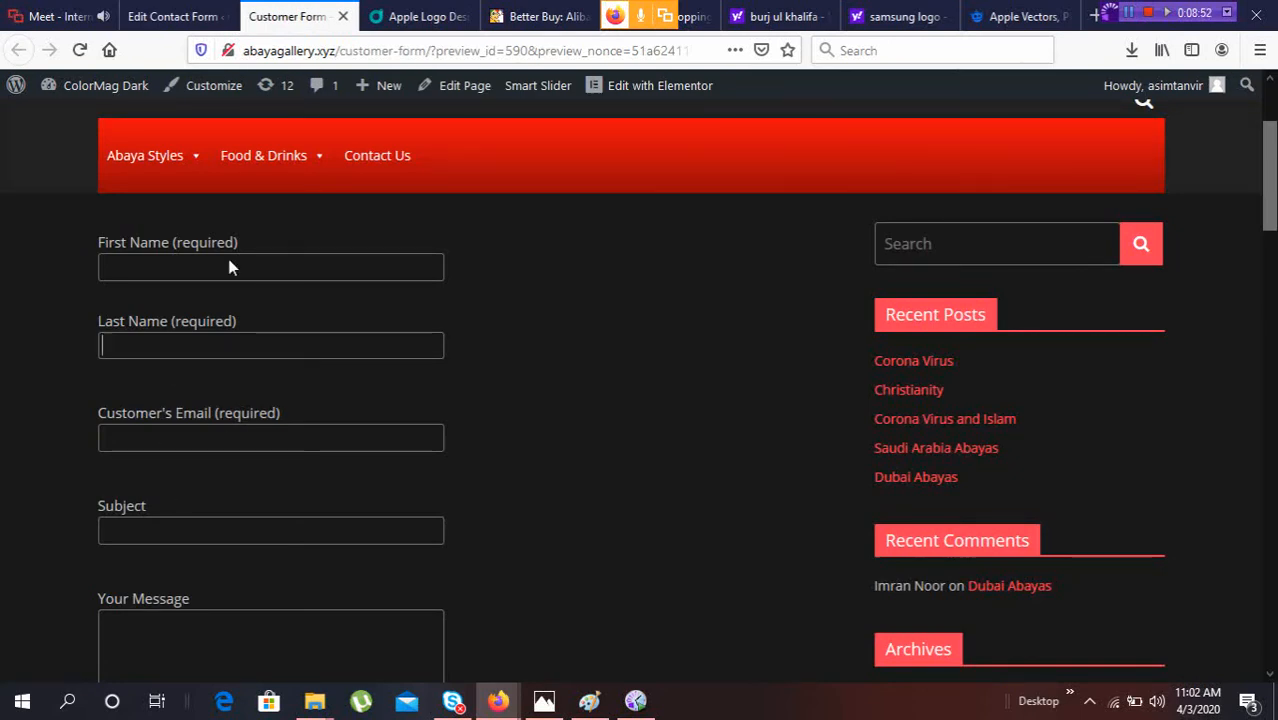
left_click(81, 50)
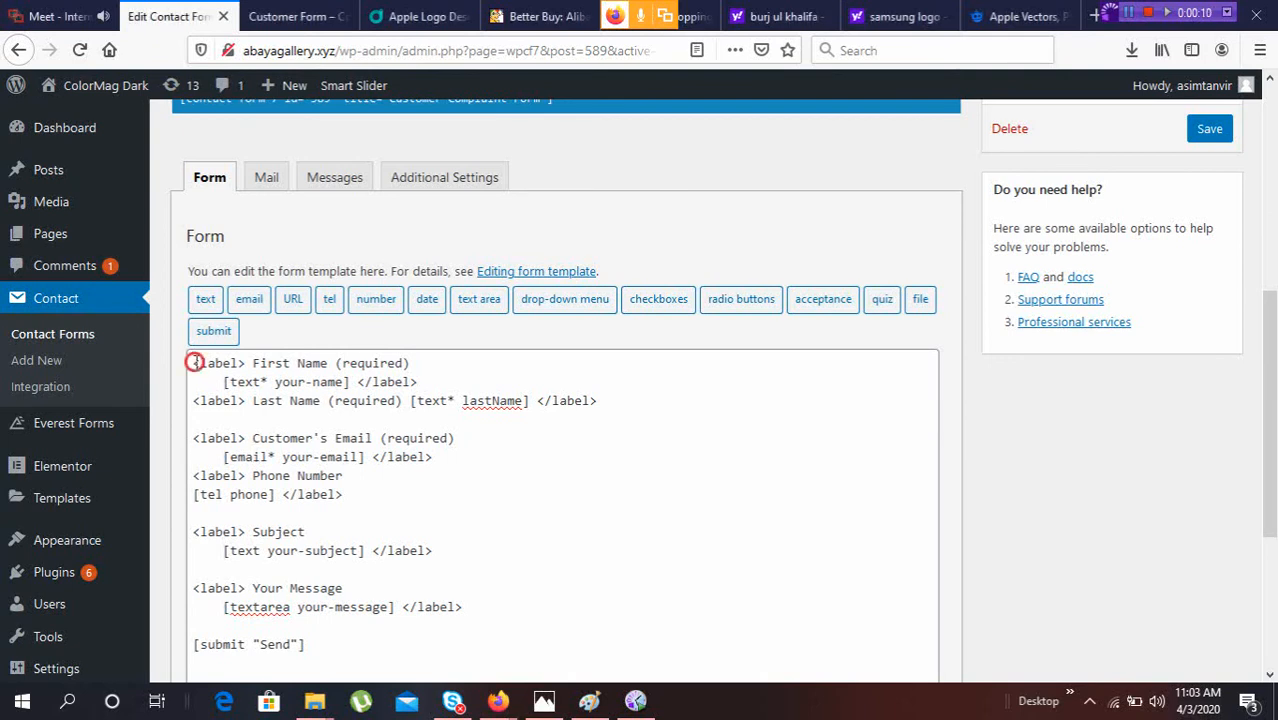
Delete the entire content of the form template and save the contact form
left_click_drag(194, 363, 345, 494)
left_click_drag(236, 566, 310, 648)
scroll(329, 525, "down", 3)
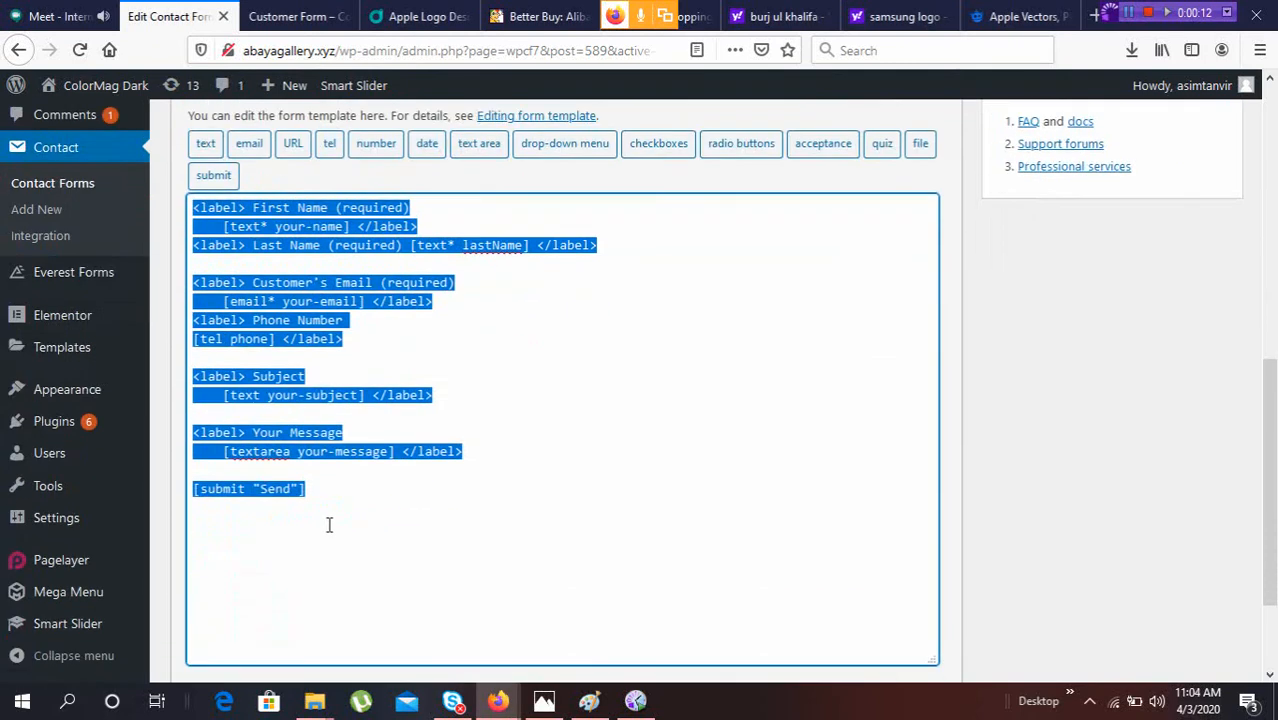
key("BackSpace")
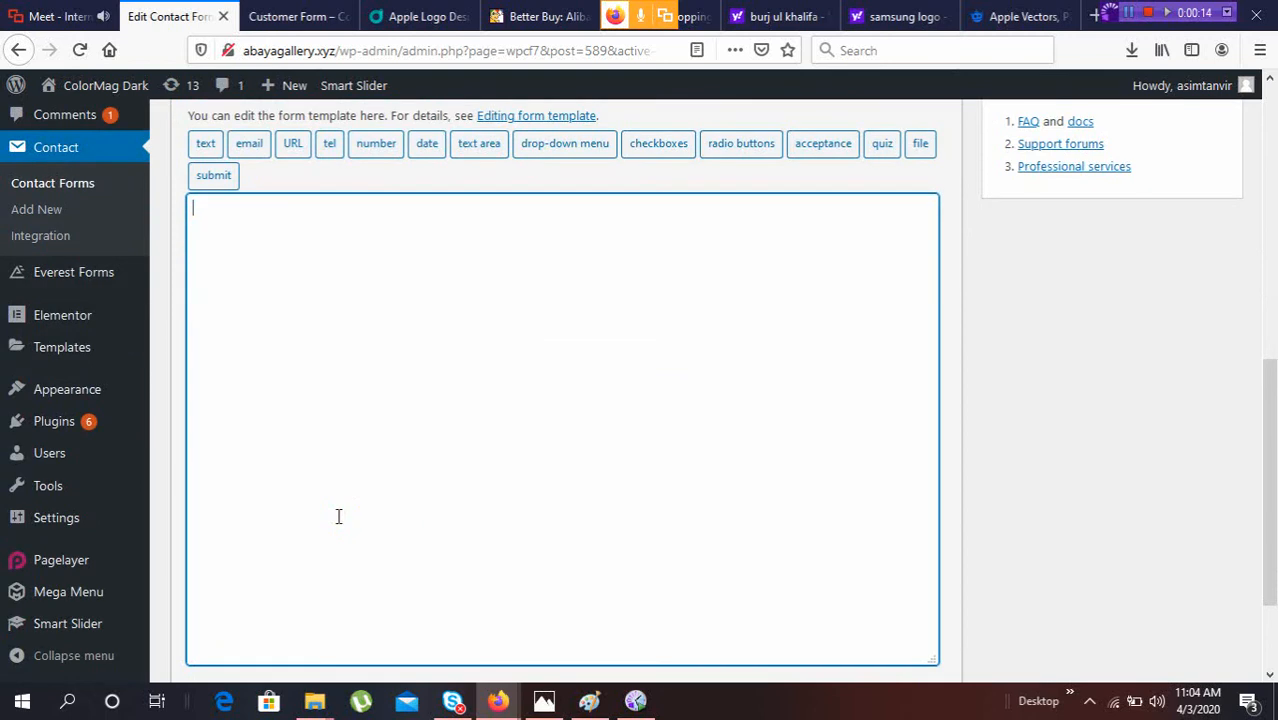
scroll(325, 305, "up", 3)
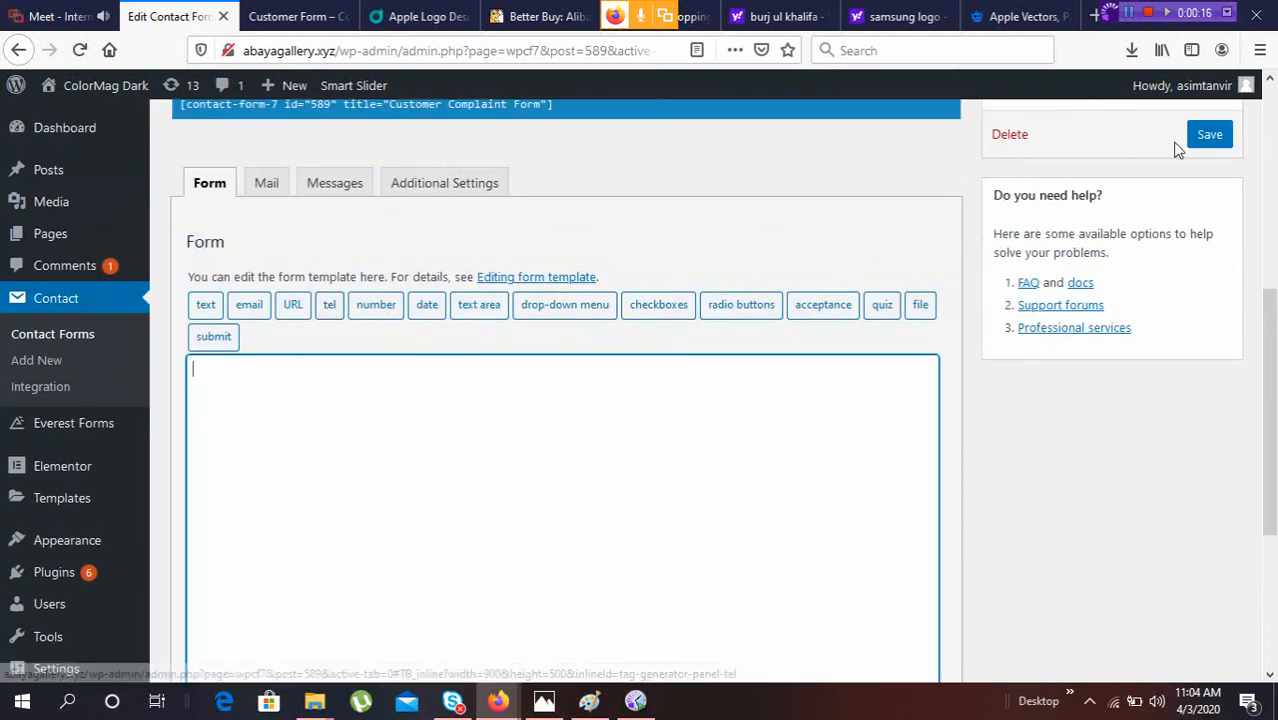
left_click(1220, 148)
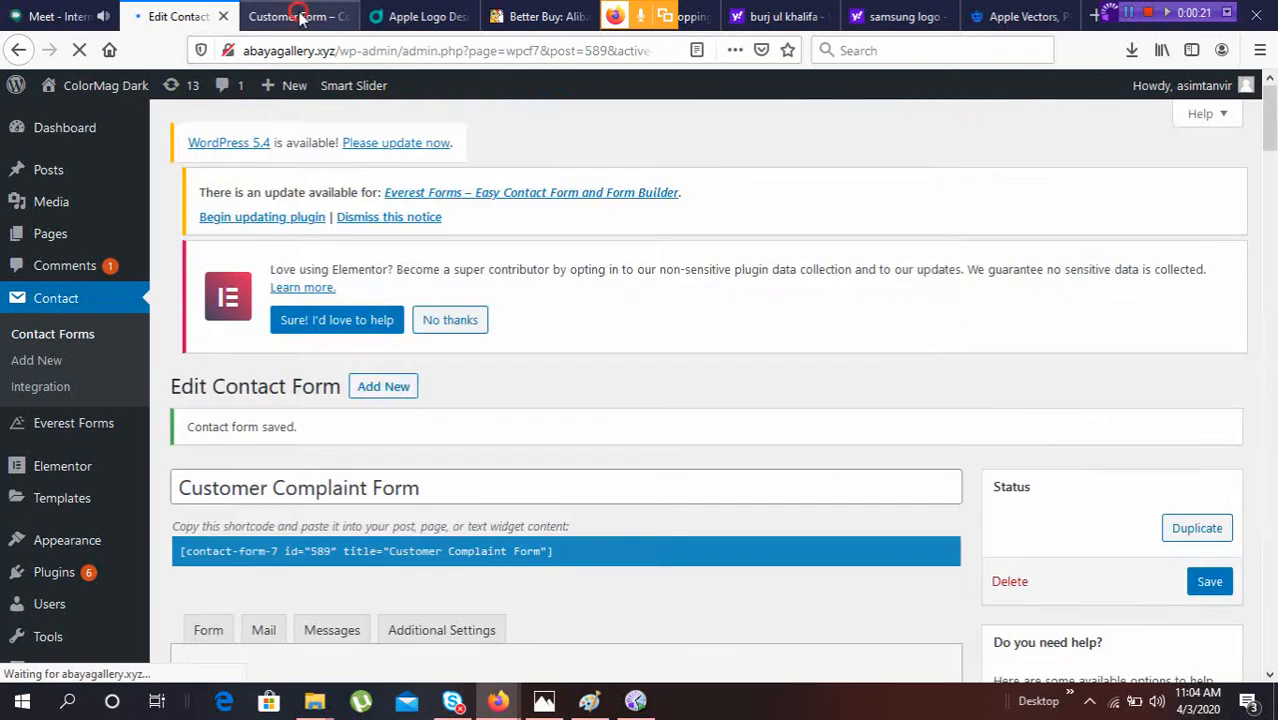
Reload the Customer Form page preview to check it, and return to the contact form editor
left_click(300, 17)
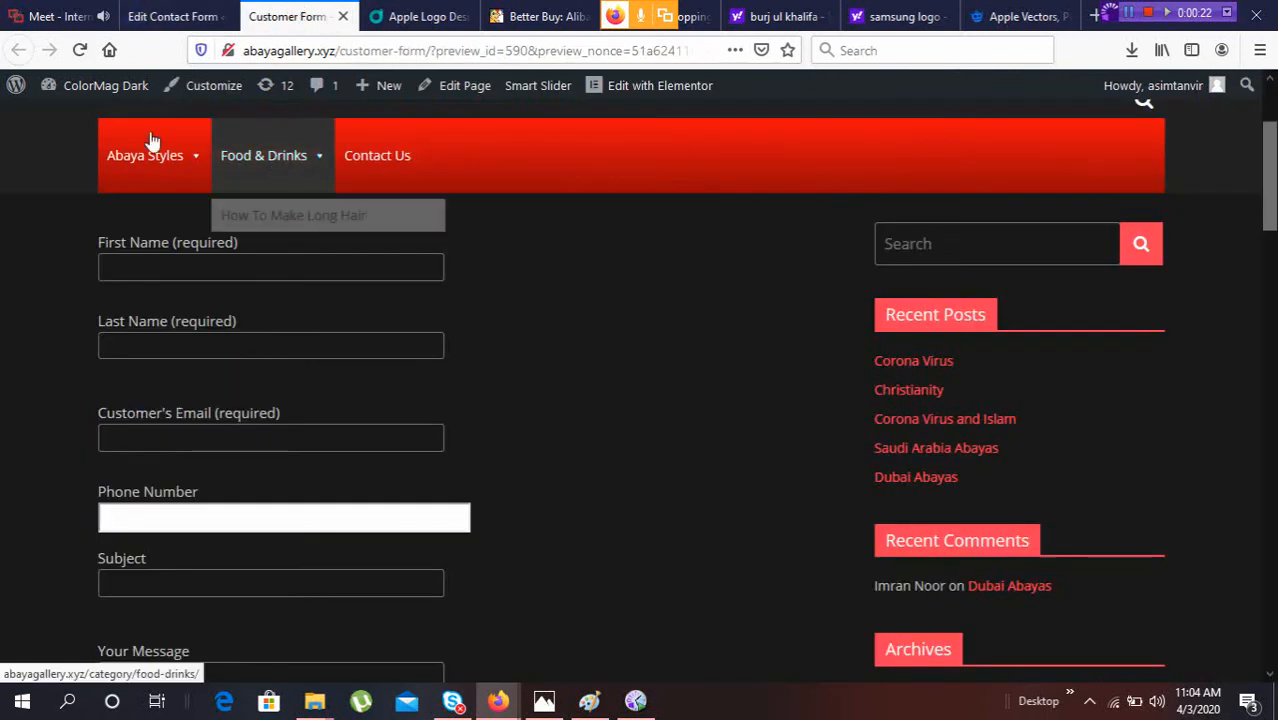
left_click(79, 50)
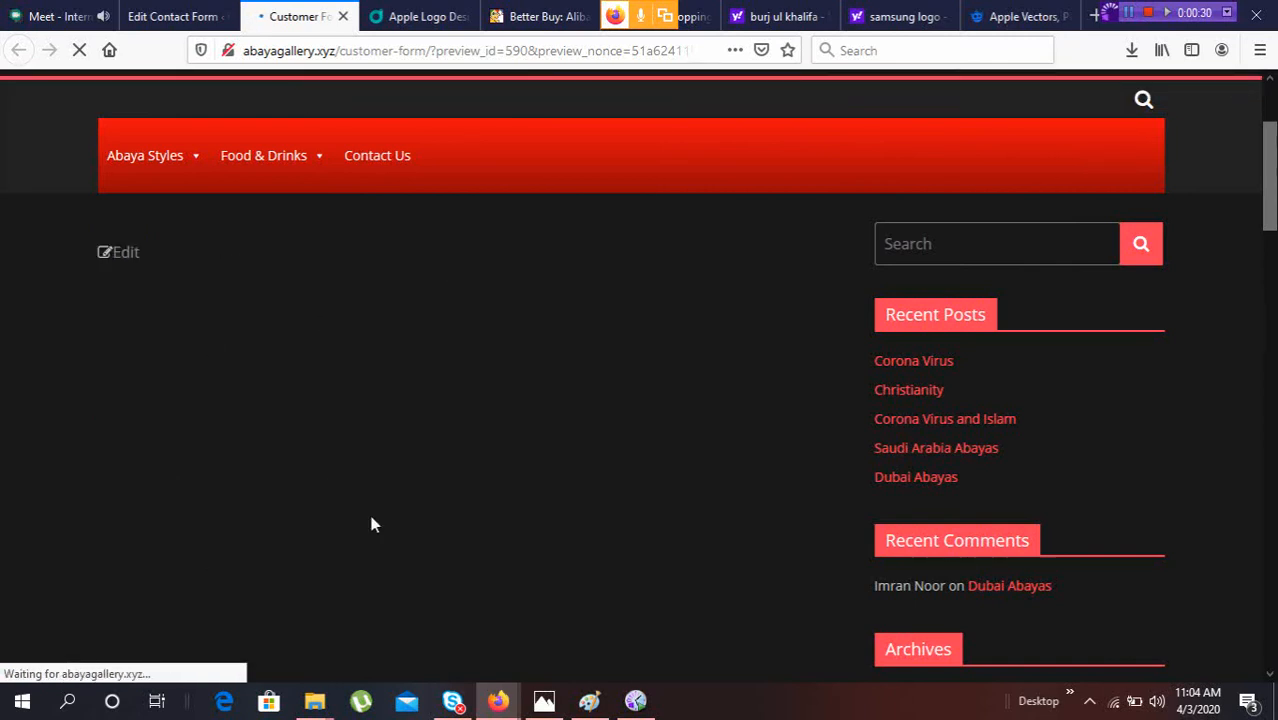
left_click(177, 17)
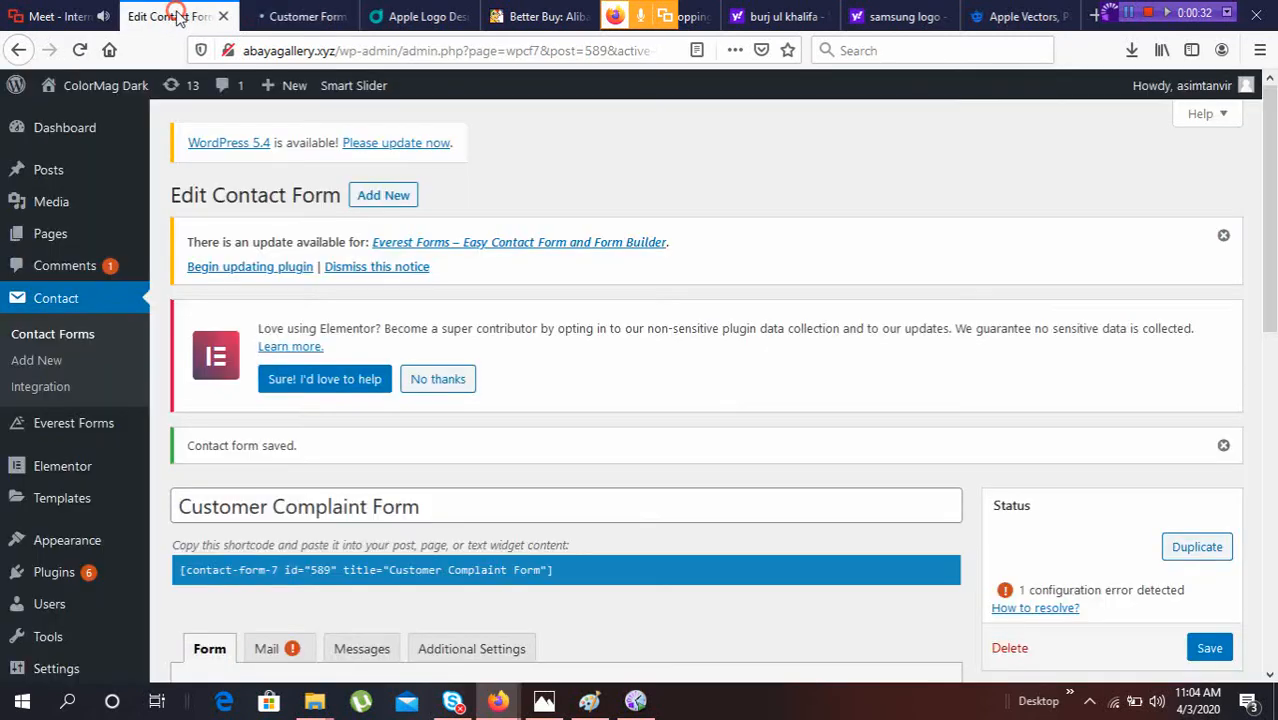
Create a text form-tag for the empty template, mark it as required and name it firstname
scroll(702, 397, "down", 3)
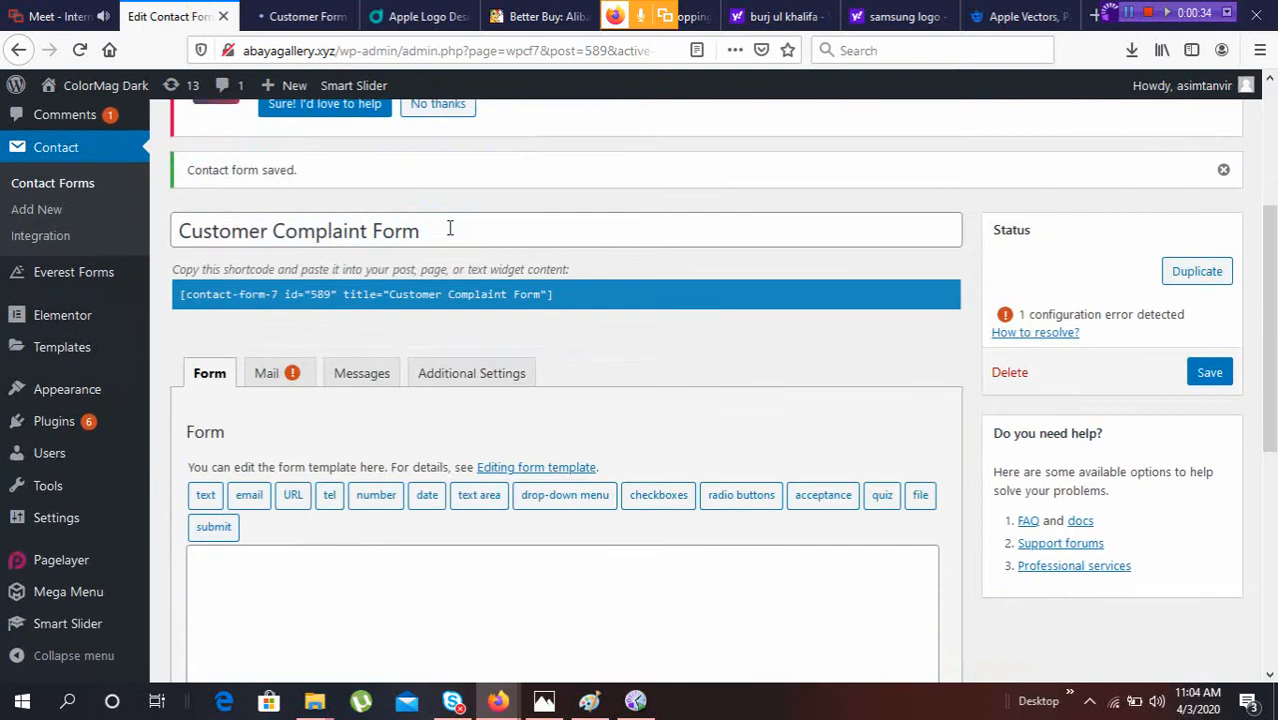
left_click(429, 218)
scroll(442, 265, "down", 2)
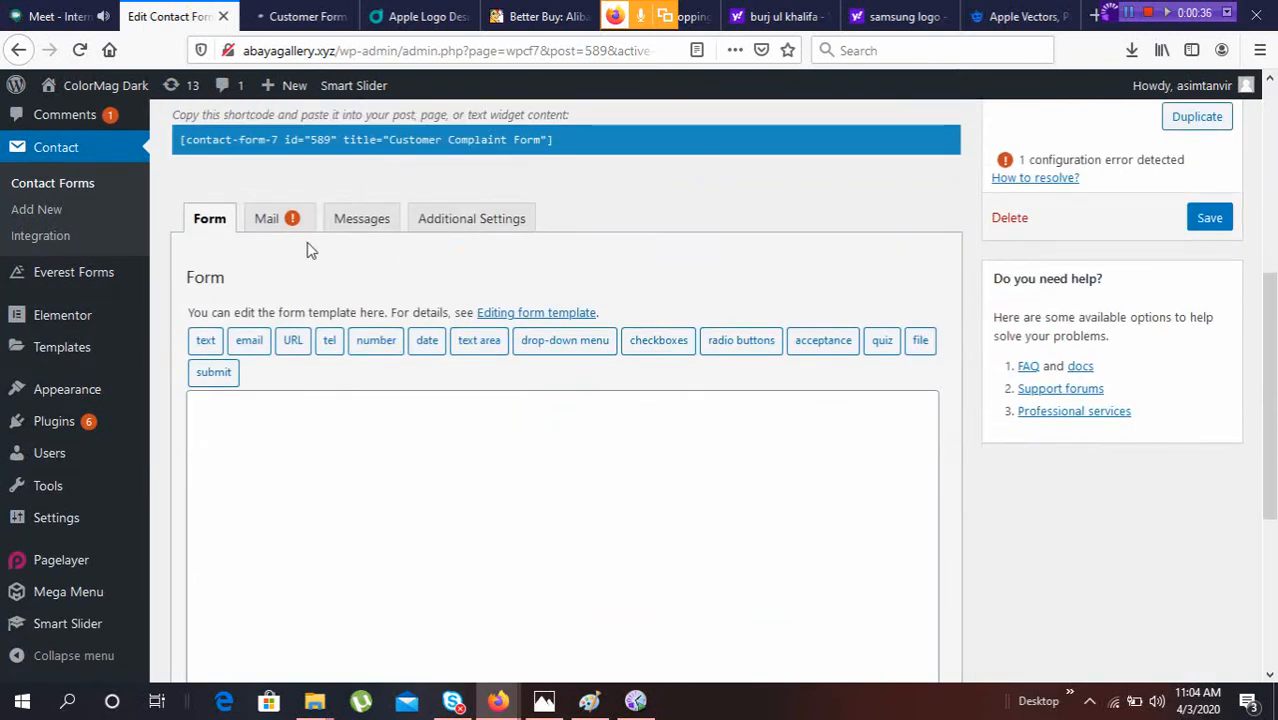
left_click(209, 341)
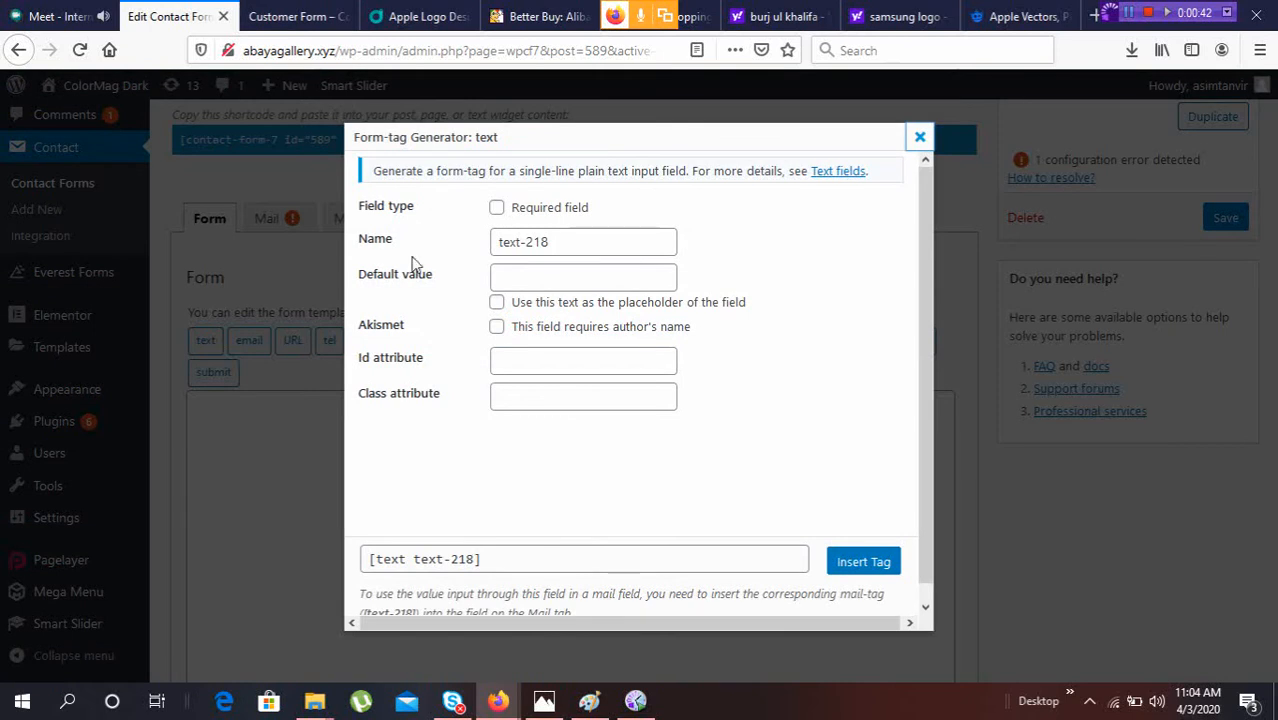
left_click(497, 209)
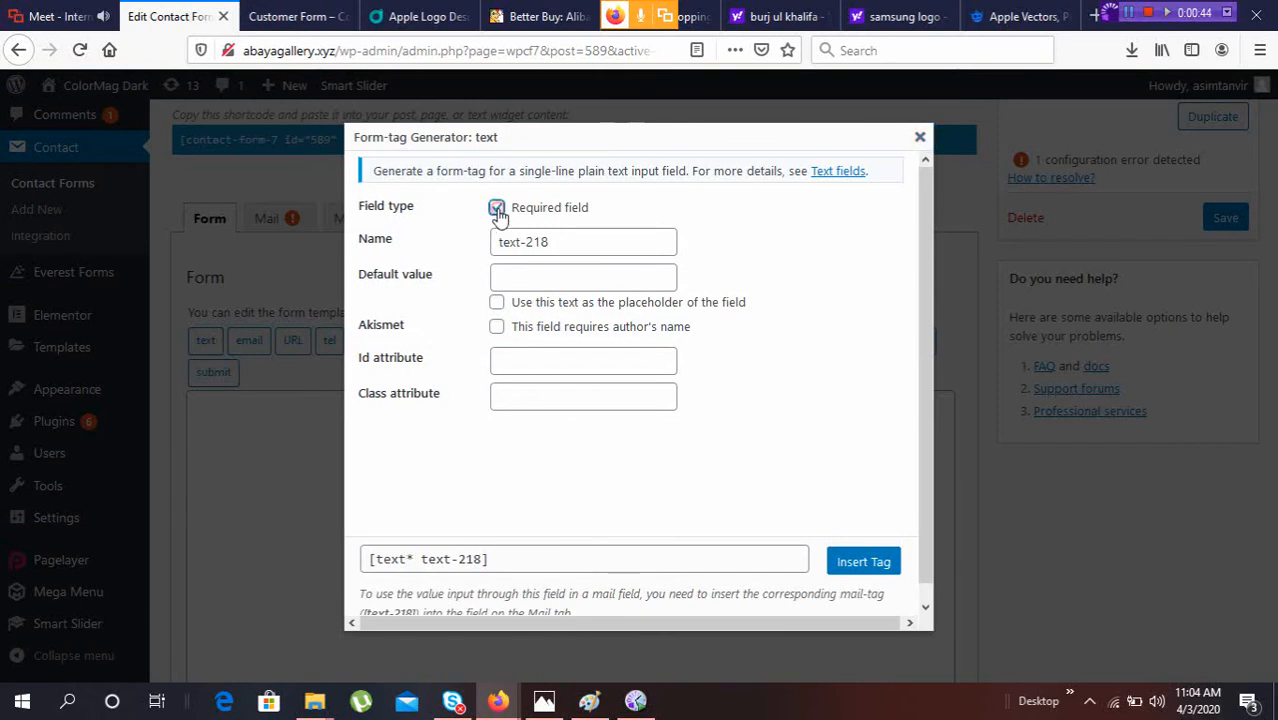
left_click(565, 242)
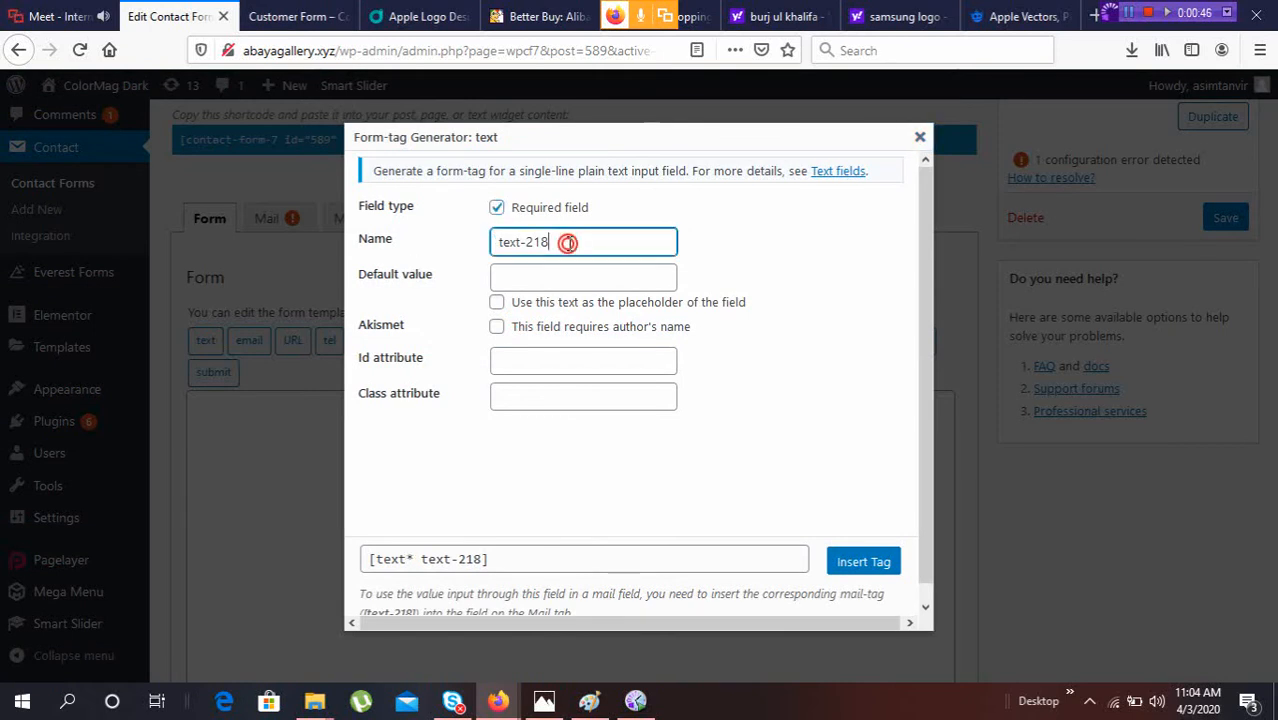
triple_click(566, 242)
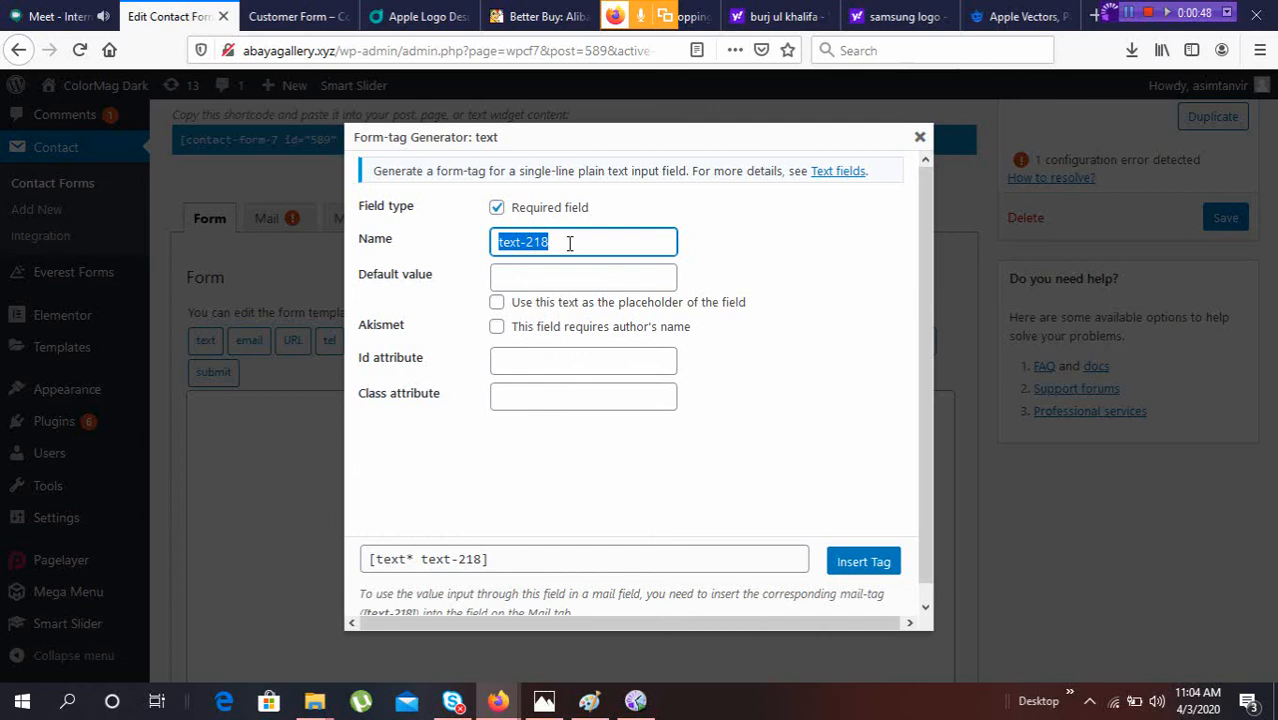
type("firstname")
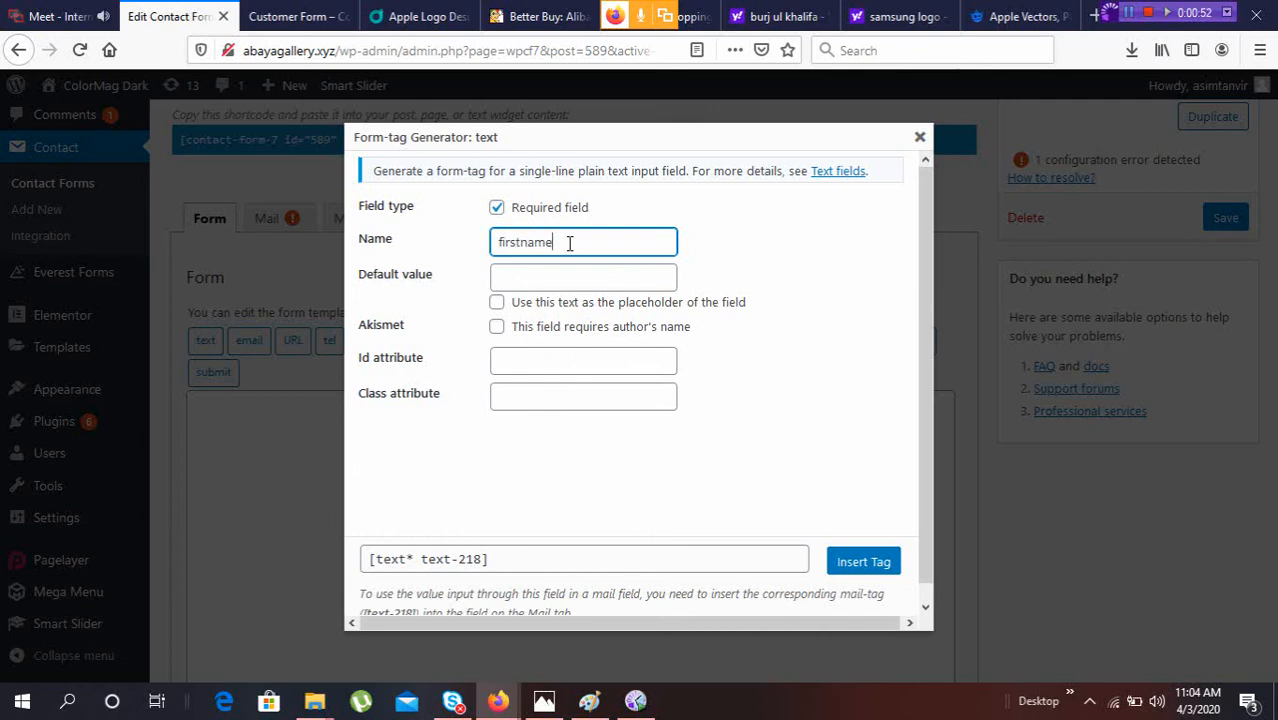
Set the tag's default value to "First Name", use it as the field's placeholder, and insert the tag
left_click(563, 275)
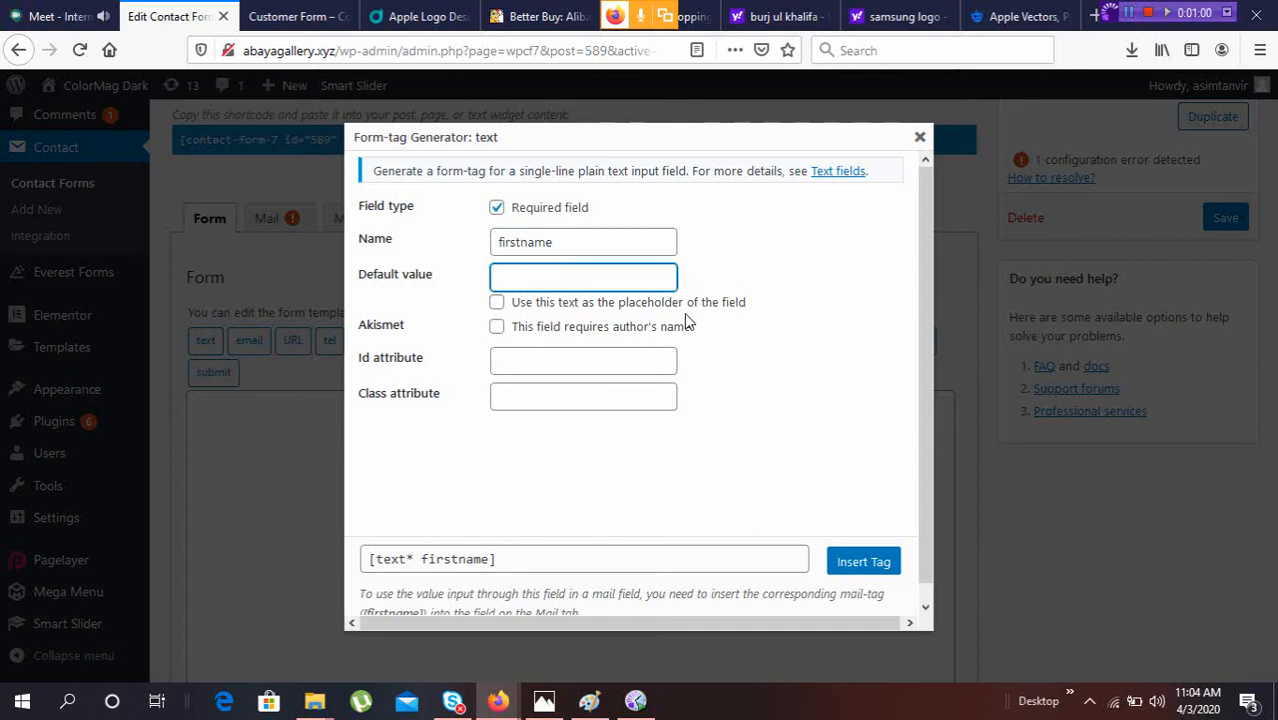
left_click(498, 302)
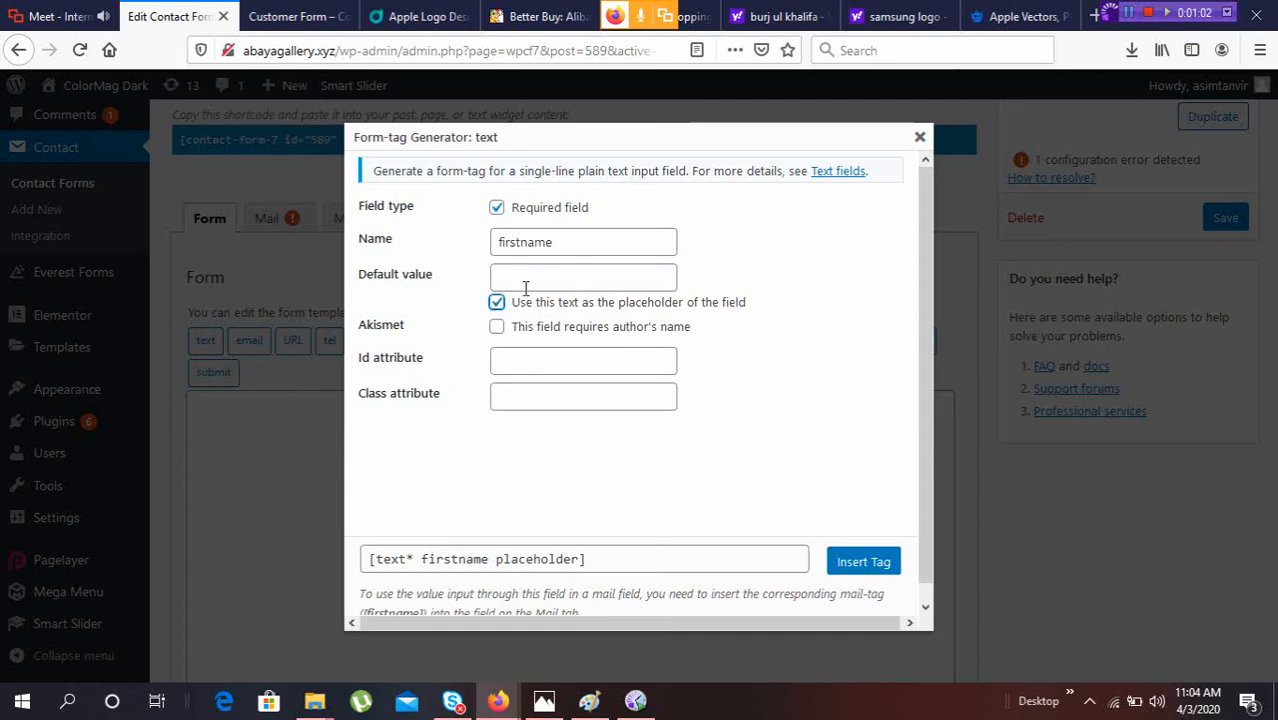
left_click(532, 285)
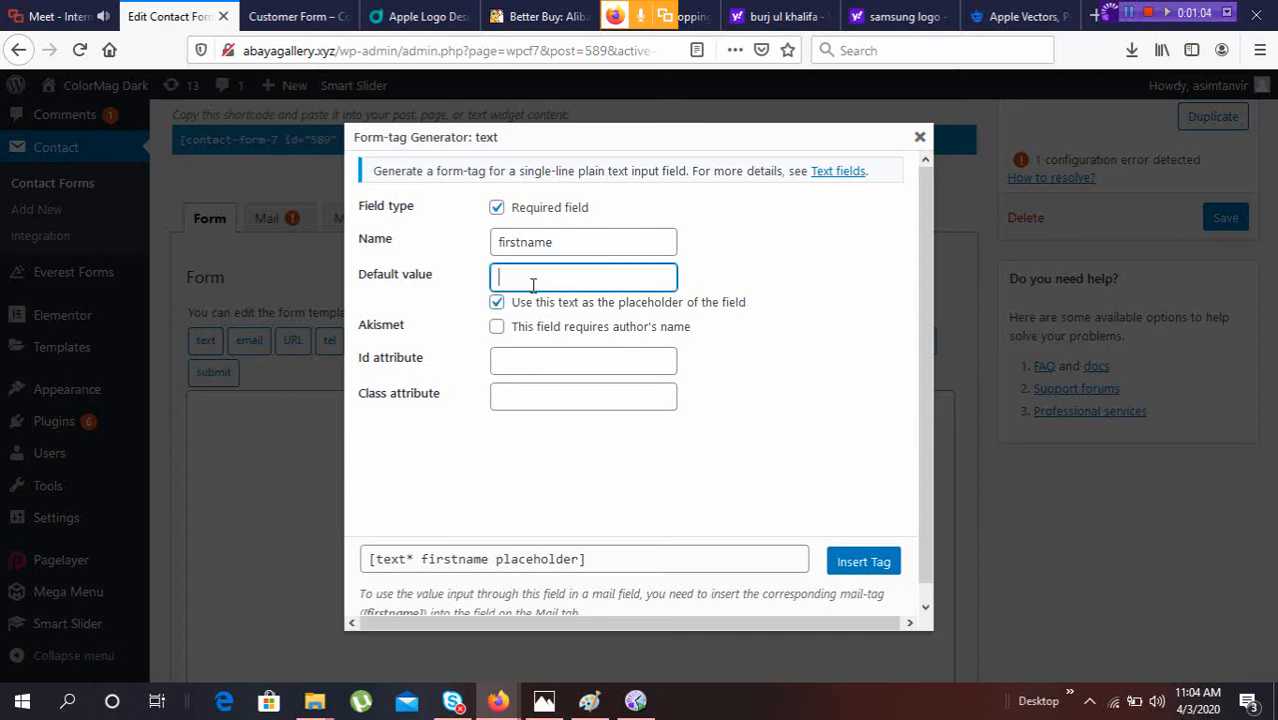
type("First")
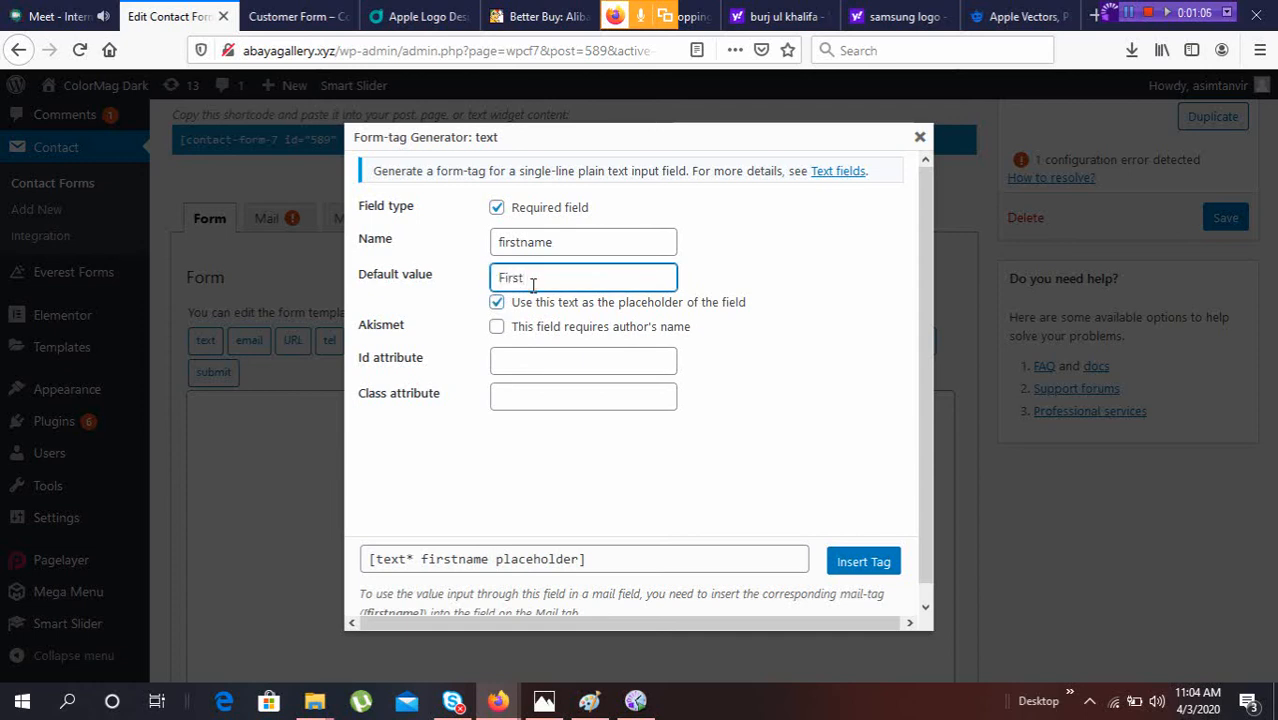
type(" Name")
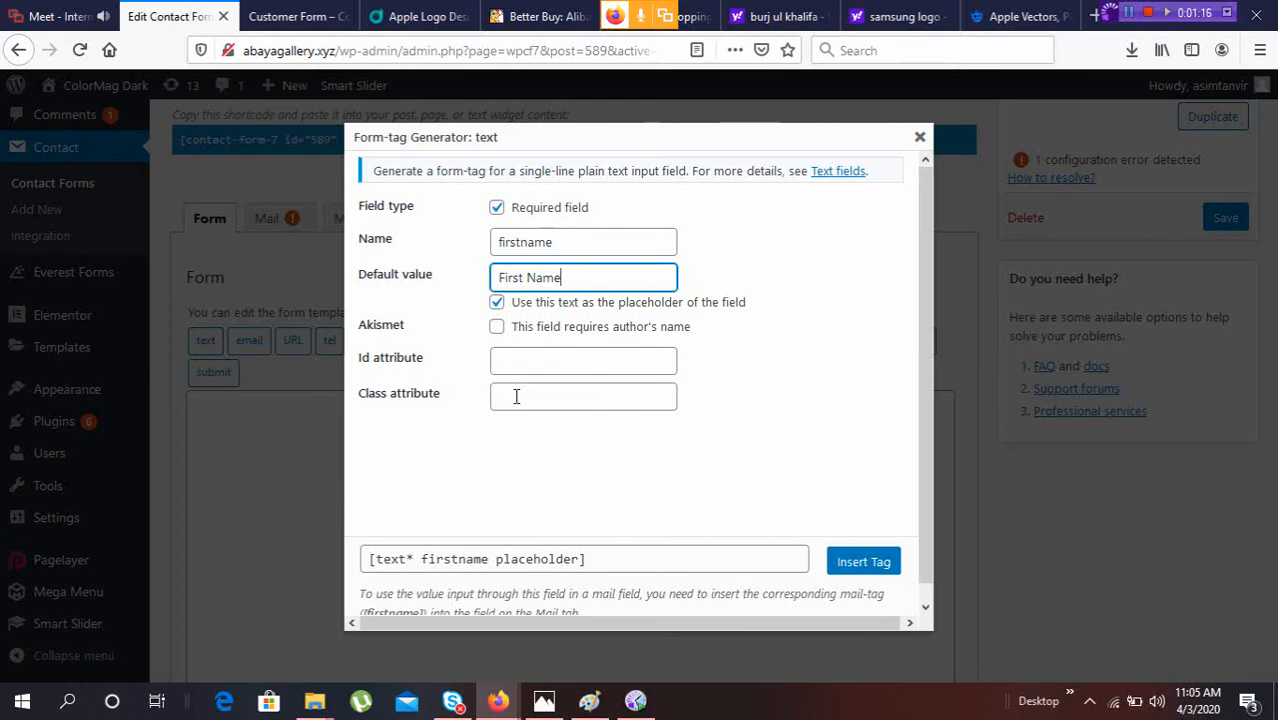
left_click(858, 568)
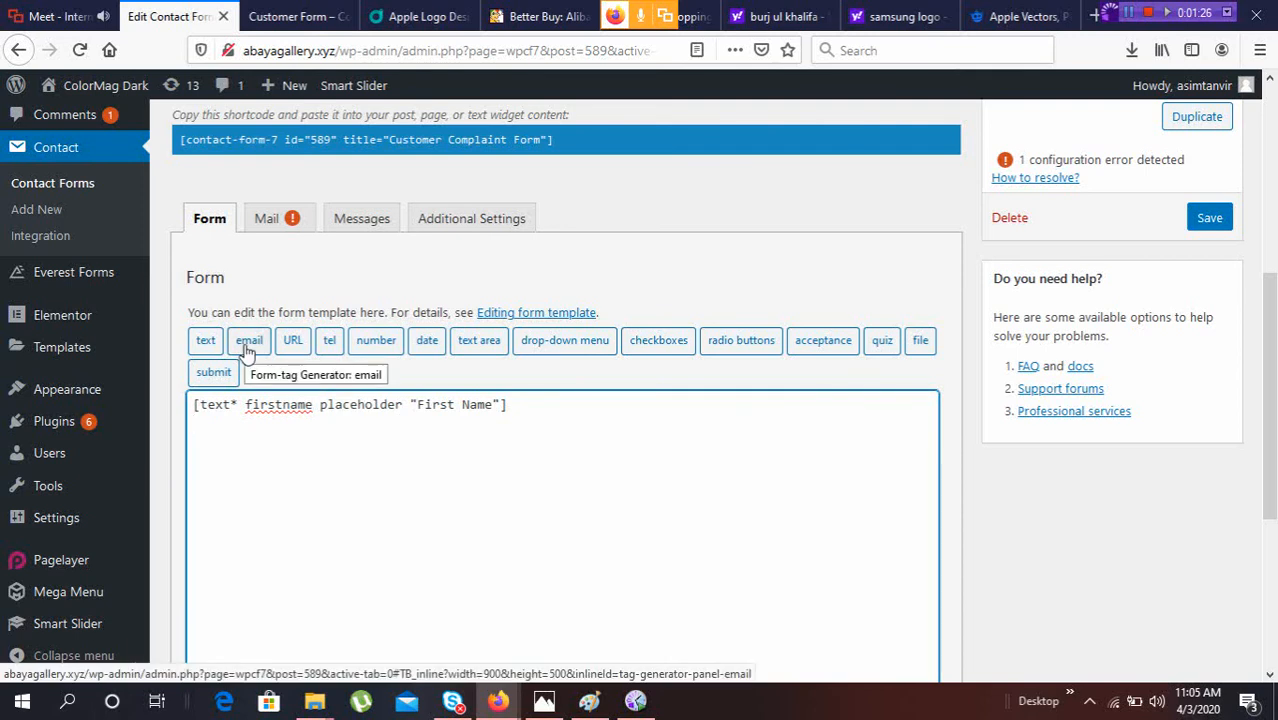
Create a second required text form-tag and name it lastname
left_click(206, 341)
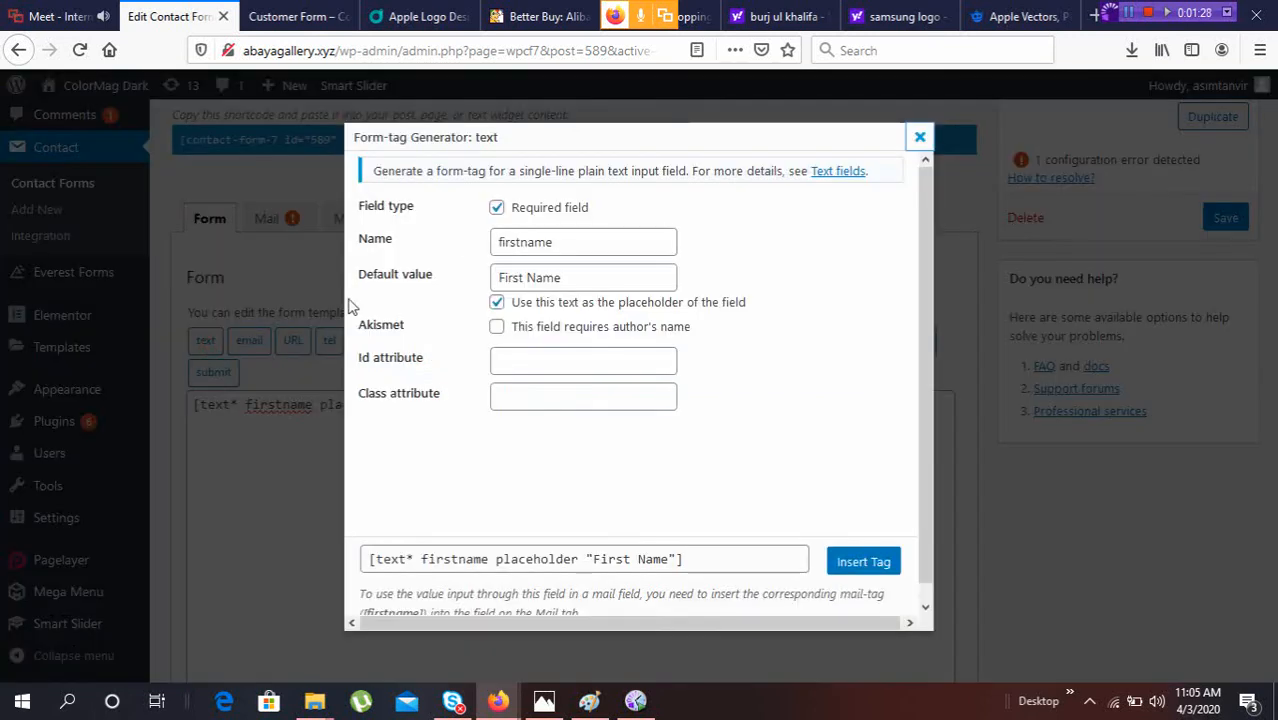
double_click(565, 239)
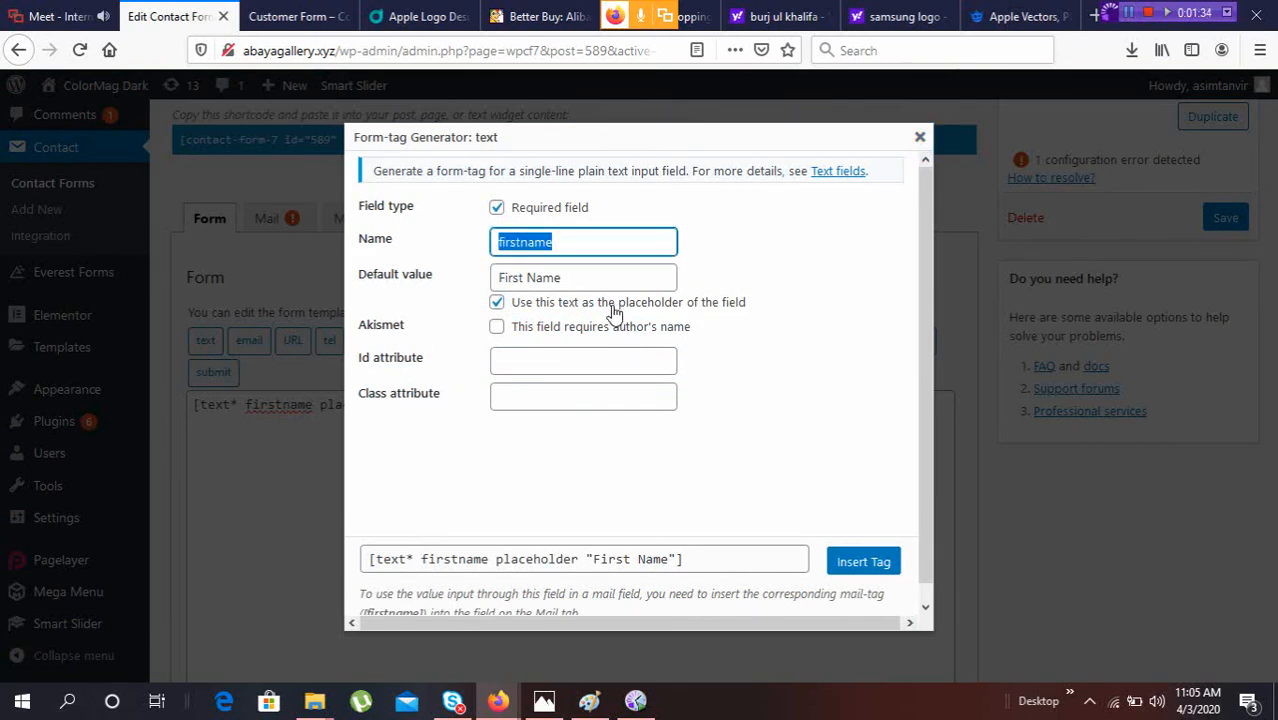
type("last")
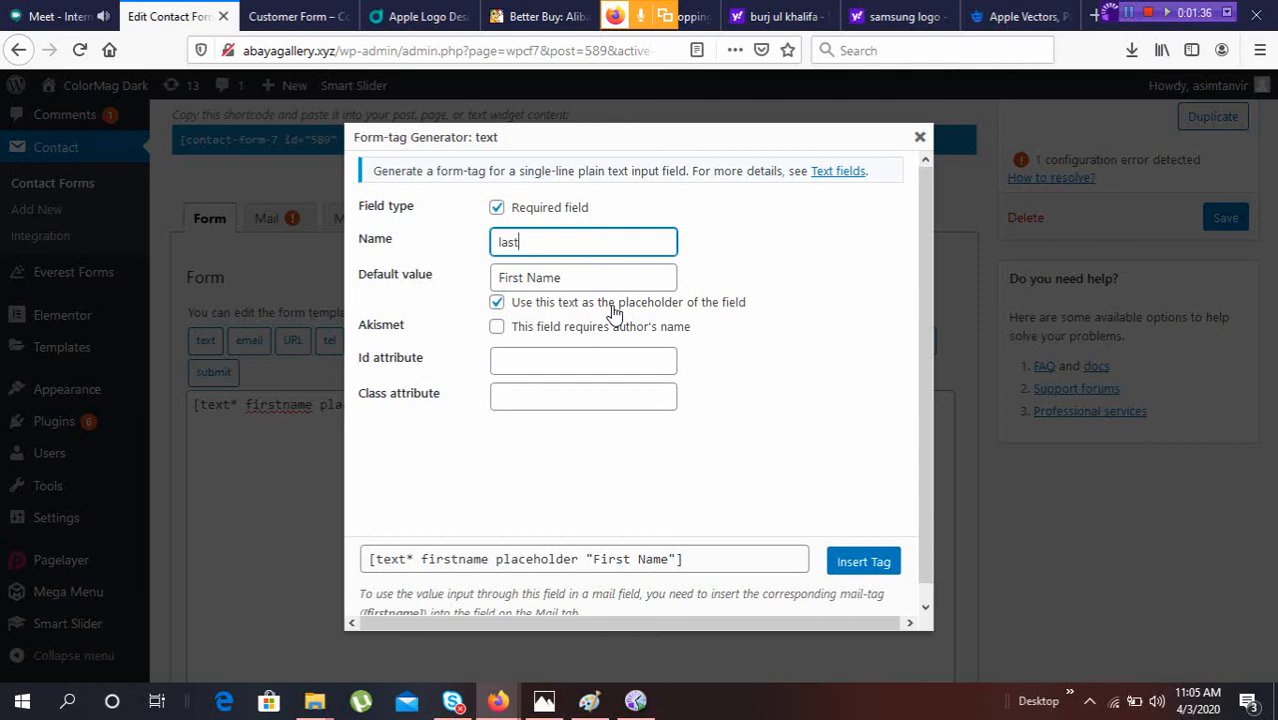
type("Name")
key("BackSpace")
key("BackSpace")
key("BackSpace")
key("BackSpace")
type("name")
Set the tag's default value to "Last Name", keep it as the placeholder, and insert the tag
left_click(525, 279)
key("BackSpace")
key("BackSpace")
key("BackSpace")
key("BackSpace")
key("BackSpace")
key("BackSpace")
type("La")
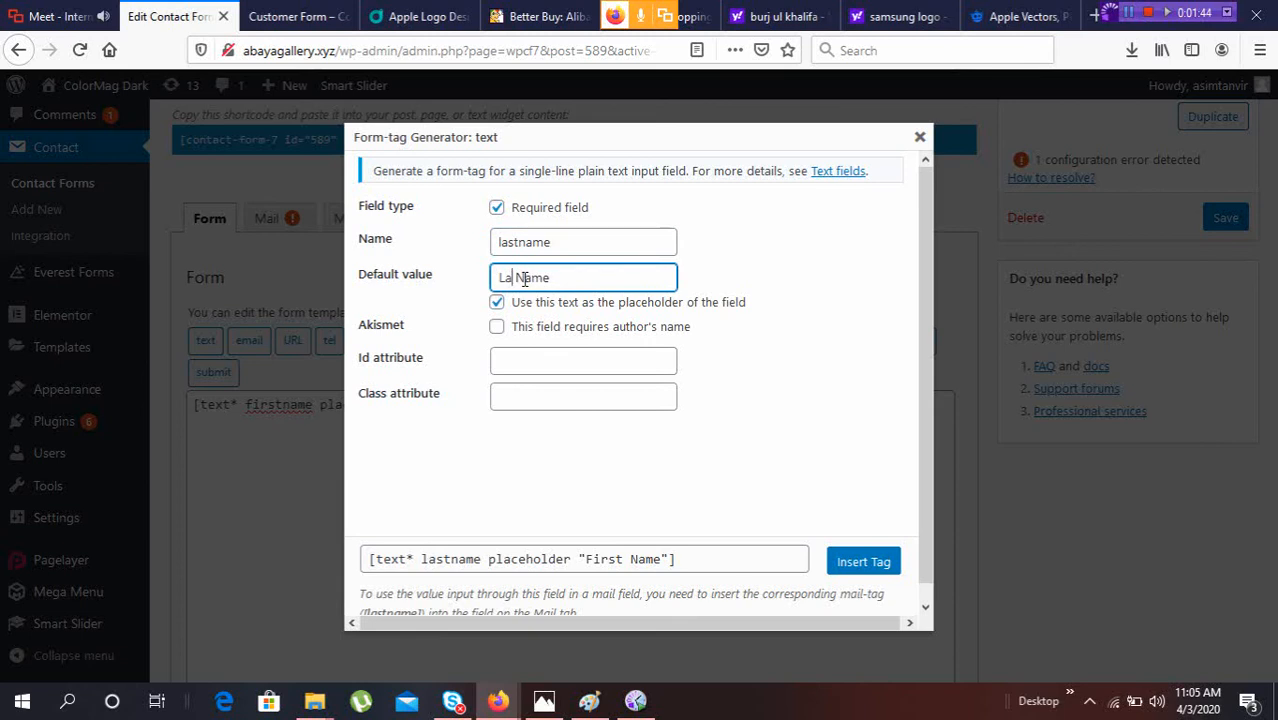
type("st")
left_click(861, 562)
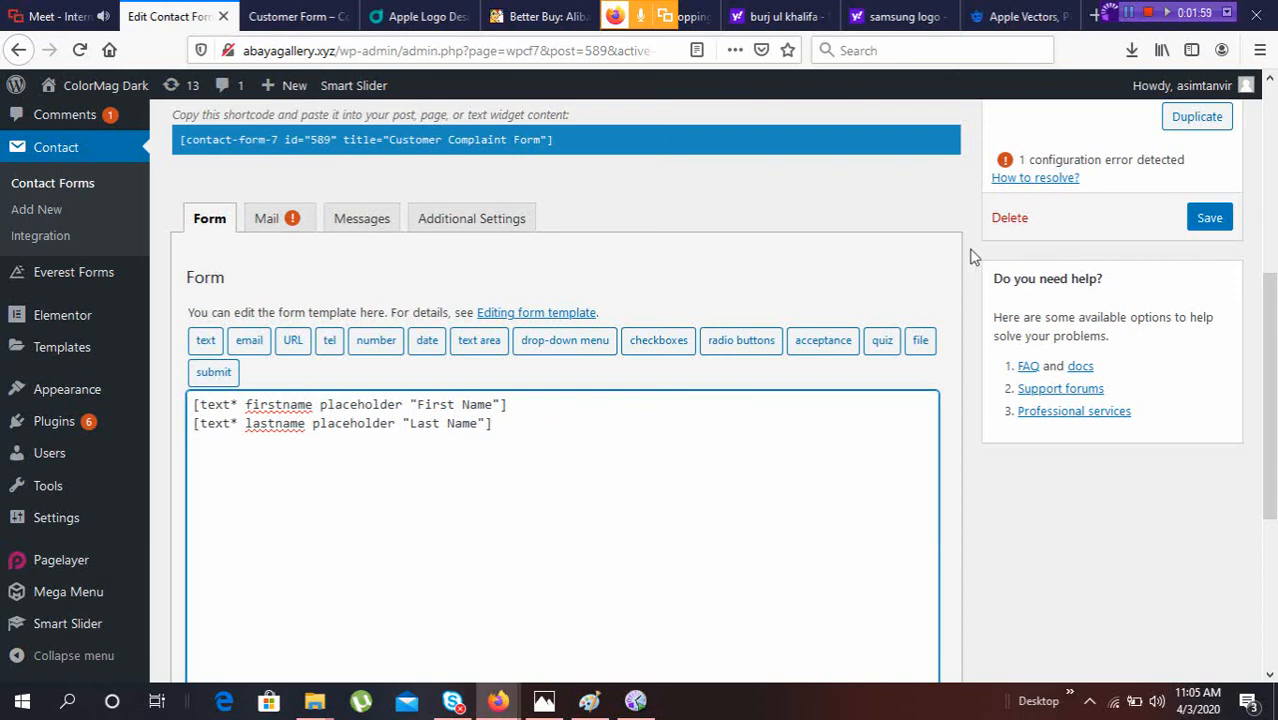
Save the contact form and reload the Customer Form page preview to check the first and last name fields
left_click(1214, 228)
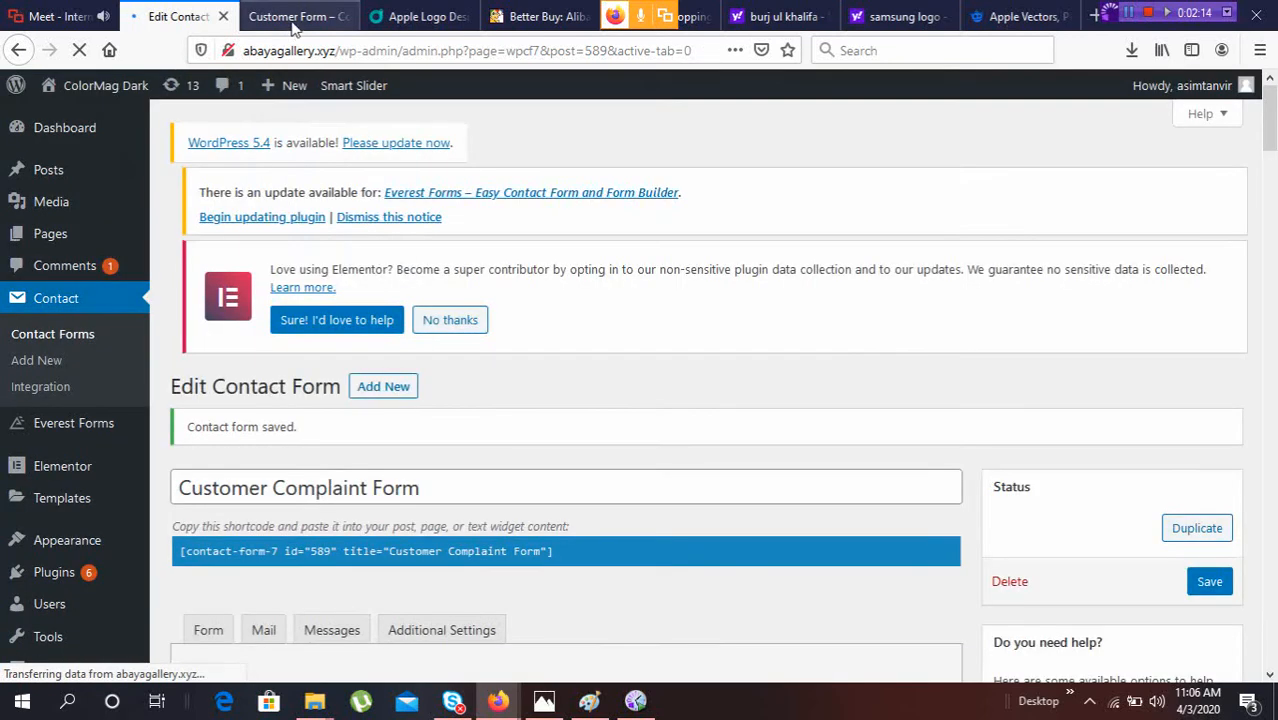
left_click(293, 17)
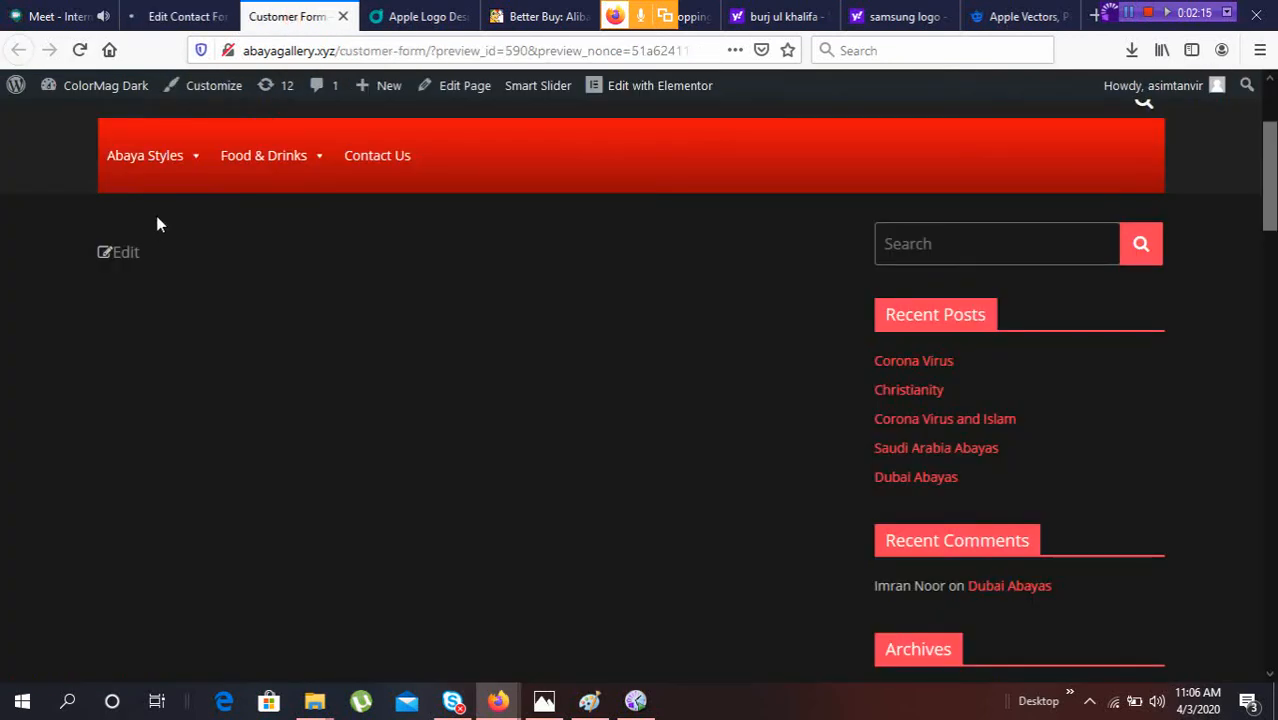
left_click(79, 50)
mouse_move(287, 199)
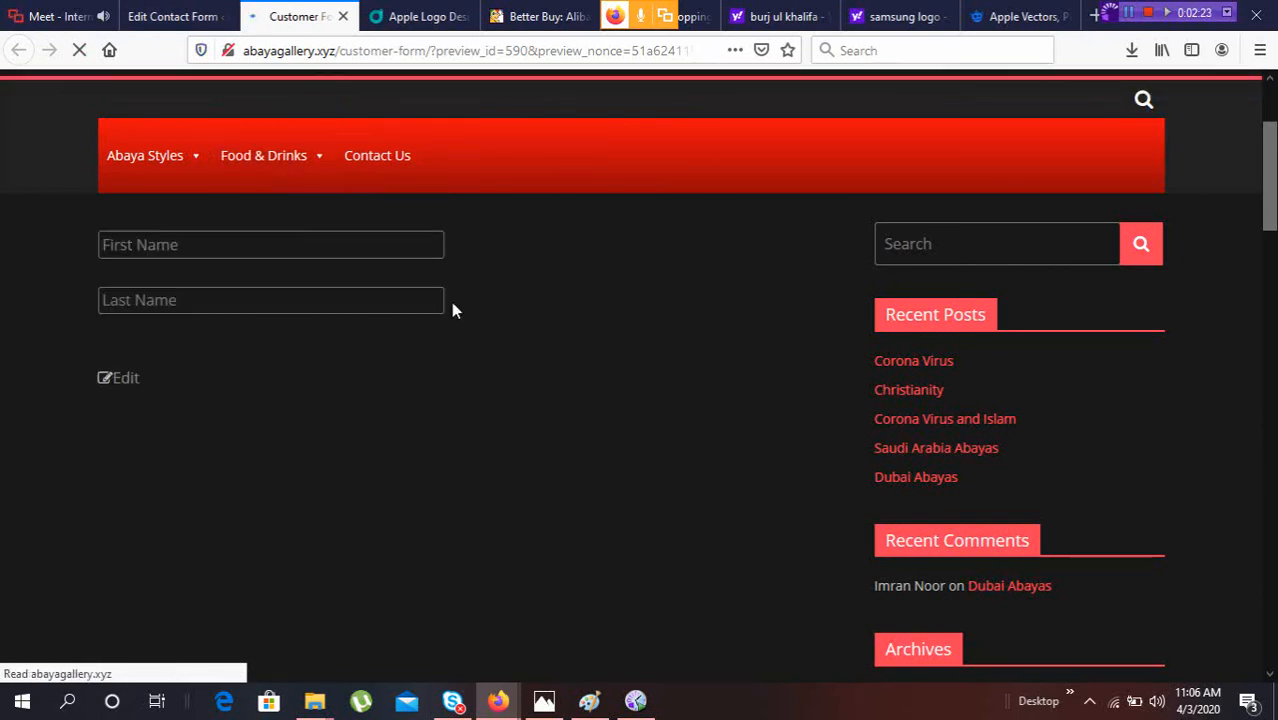
left_click(220, 243)
left_click(202, 296)
left_click(159, 244)
left_click(183, 239)
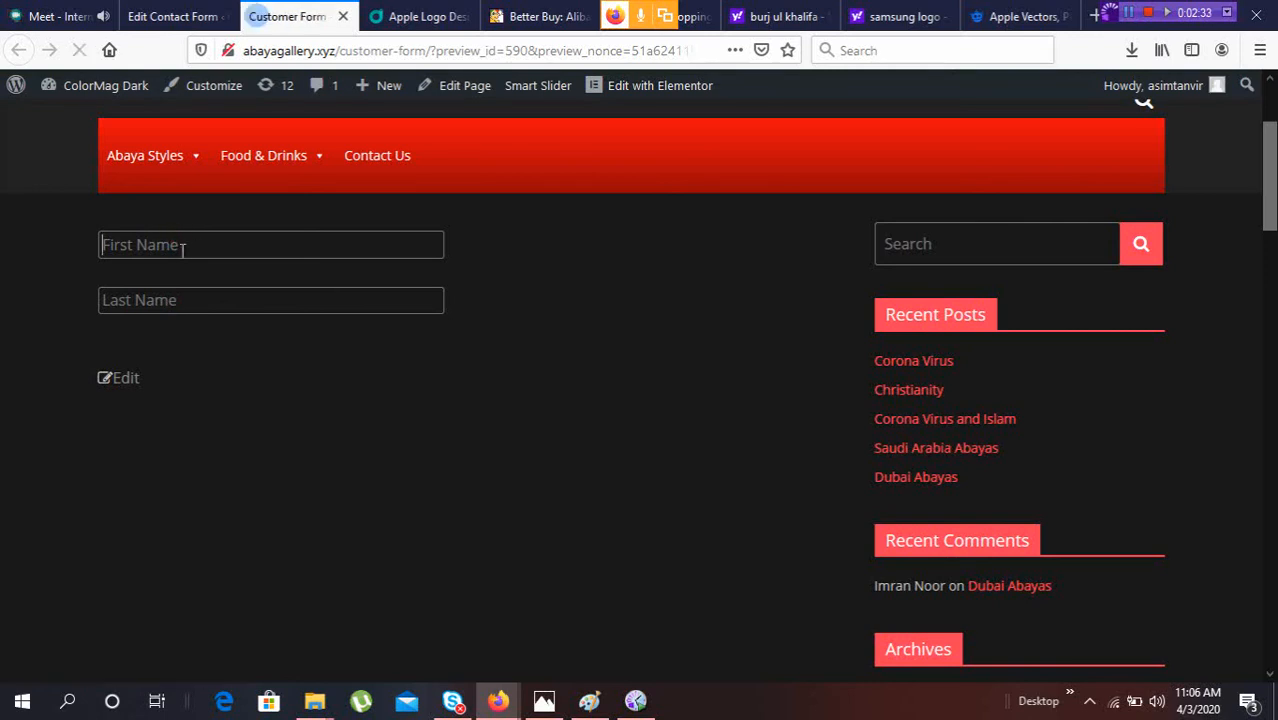
left_click(173, 304)
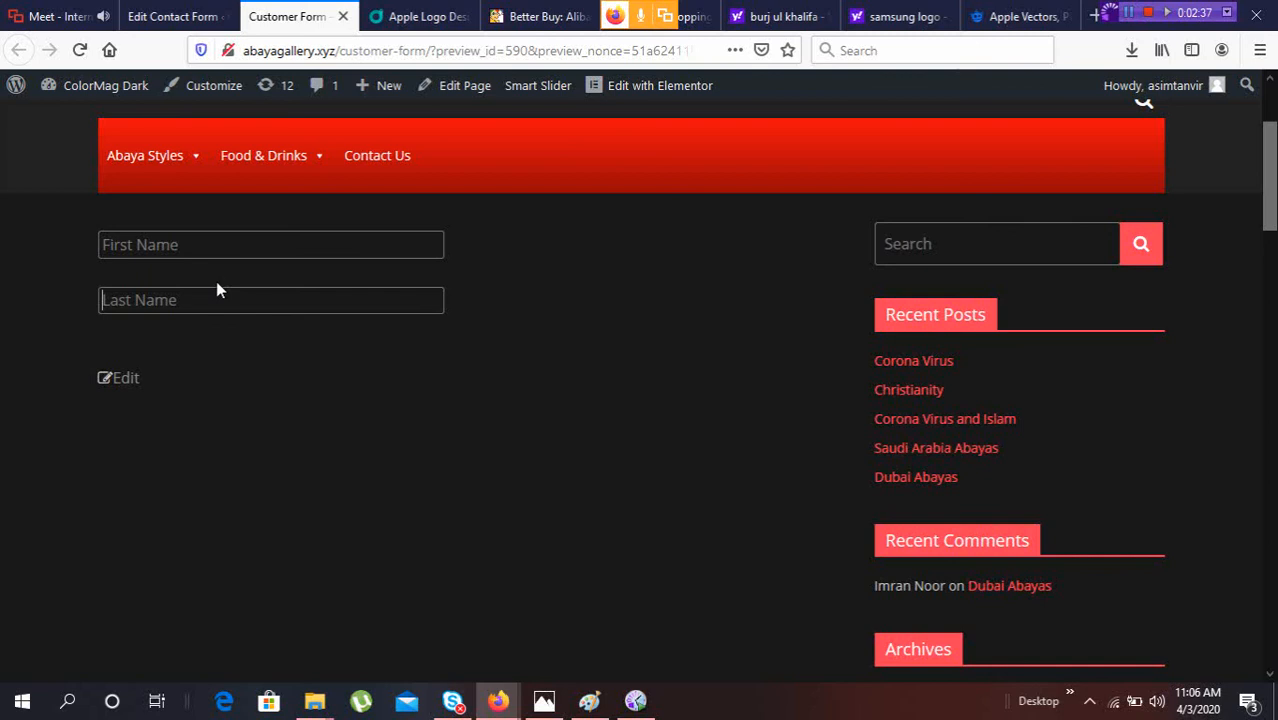
Back in the contact form editor, create an email form-tag after the last name tag, mark it as required and name it email
left_click(160, 15)
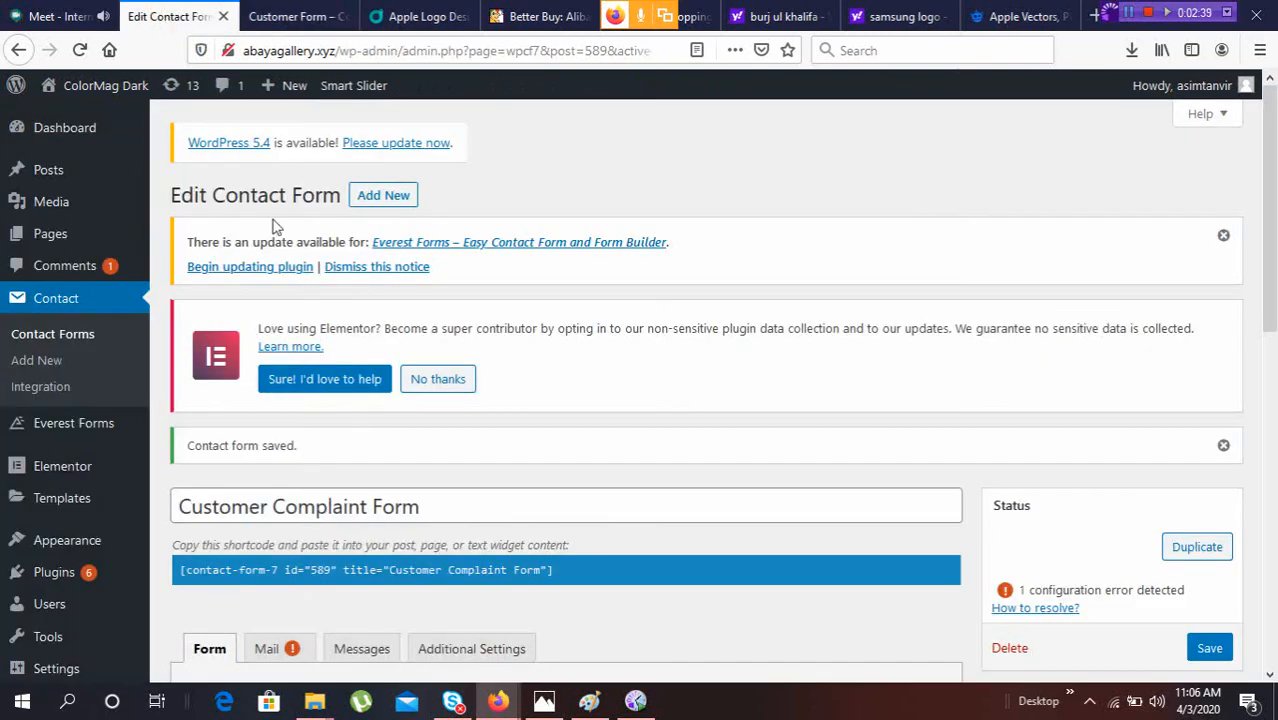
scroll(285, 245, "down", 3)
scroll(287, 245, "down", 3)
left_click(507, 315)
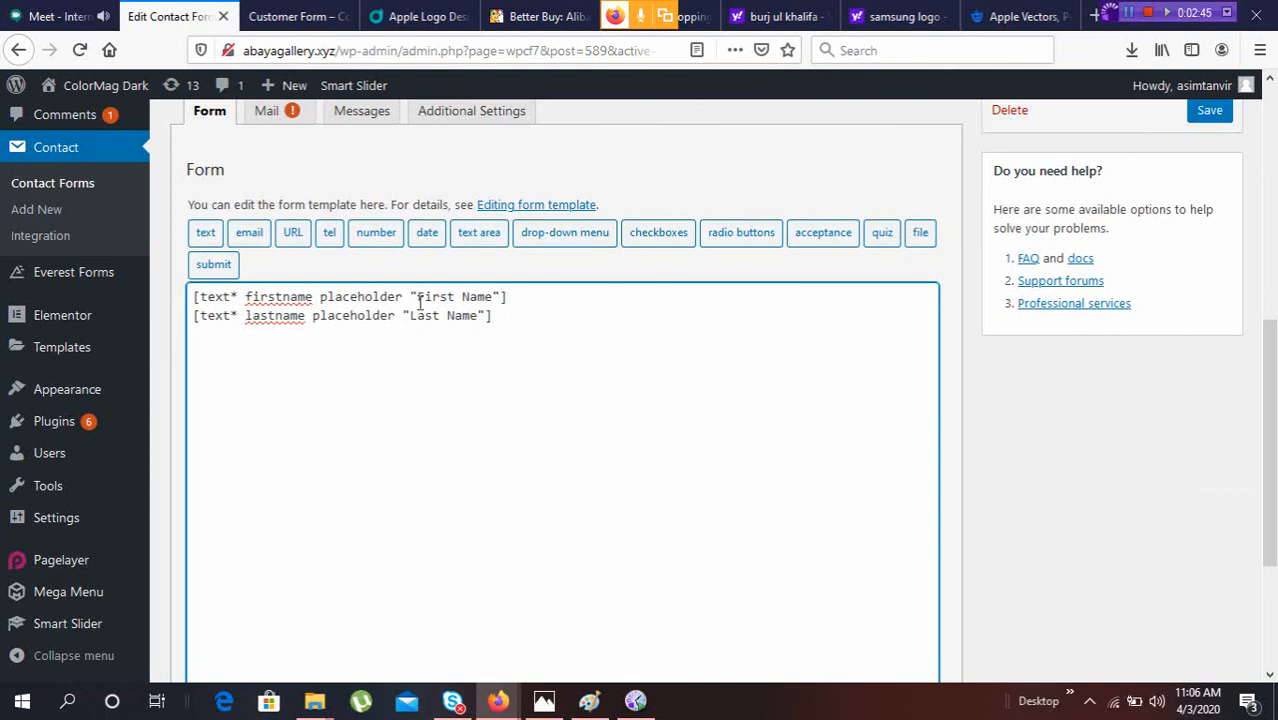
left_click(240, 233)
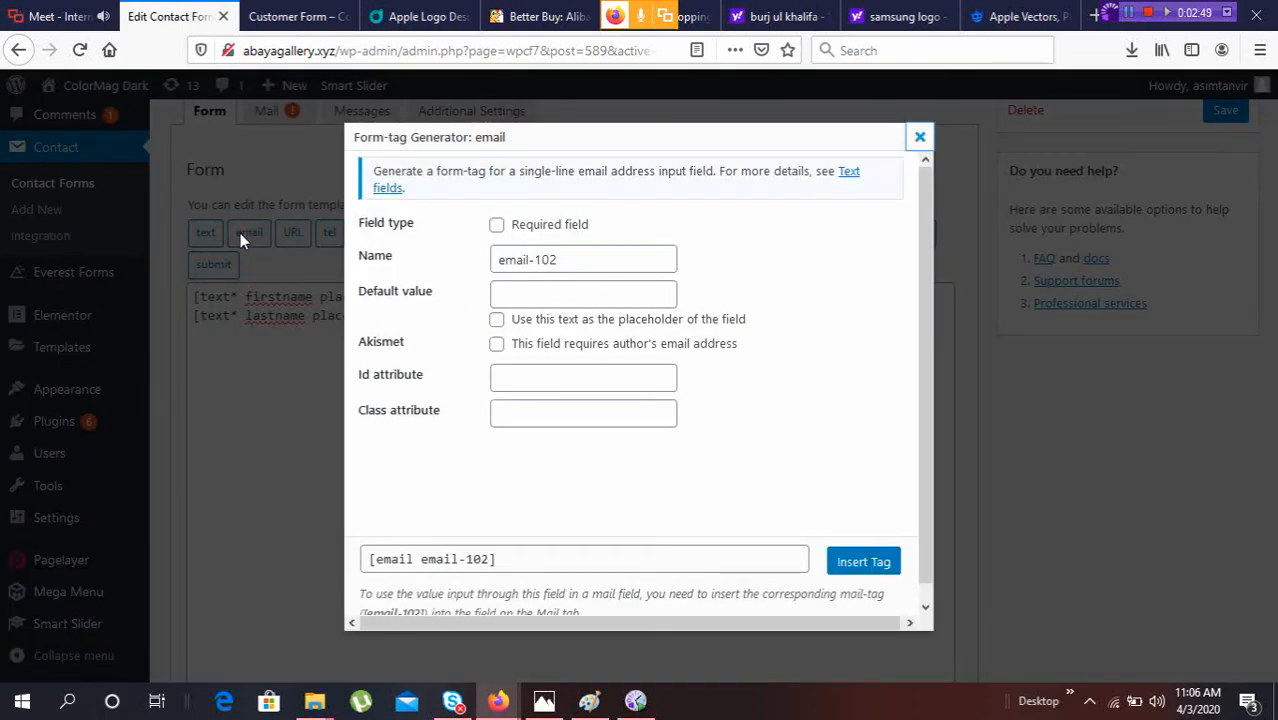
left_click(497, 225)
left_click(565, 258)
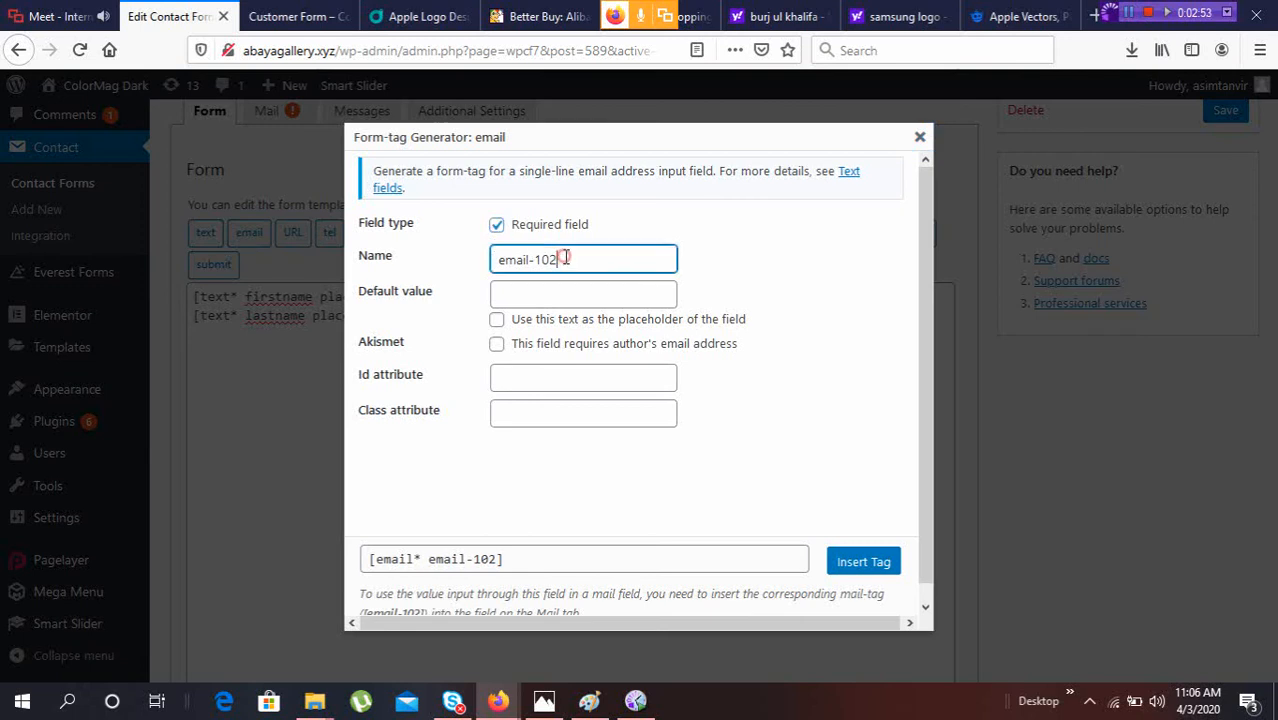
key("BackSpace")
key("BackSpace")
key("BackSpace")
key("BackSpace")
key("BackSpace")
key("BackSpace")
key("BackSpace")
key("BackSpace")
Use the default value "Email" as the email field's placeholder and insert the tag
left_click(545, 293)
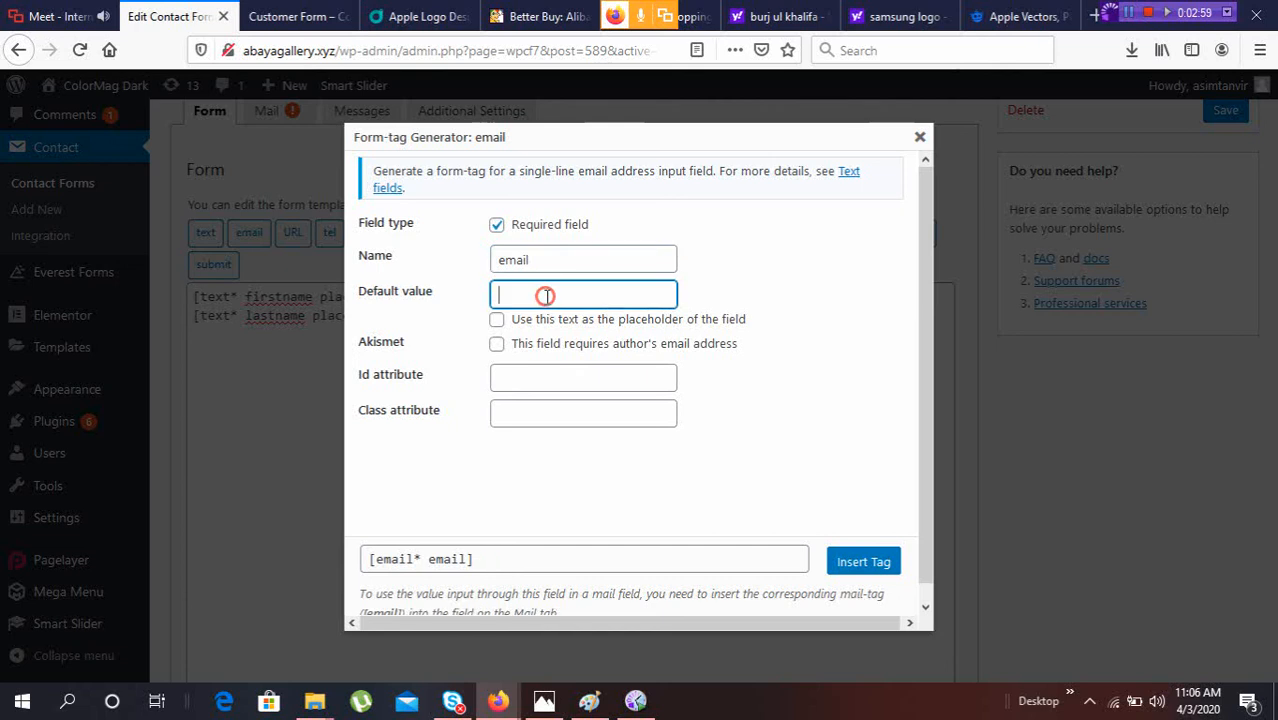
left_click(498, 319)
left_click(523, 295)
type("Email")
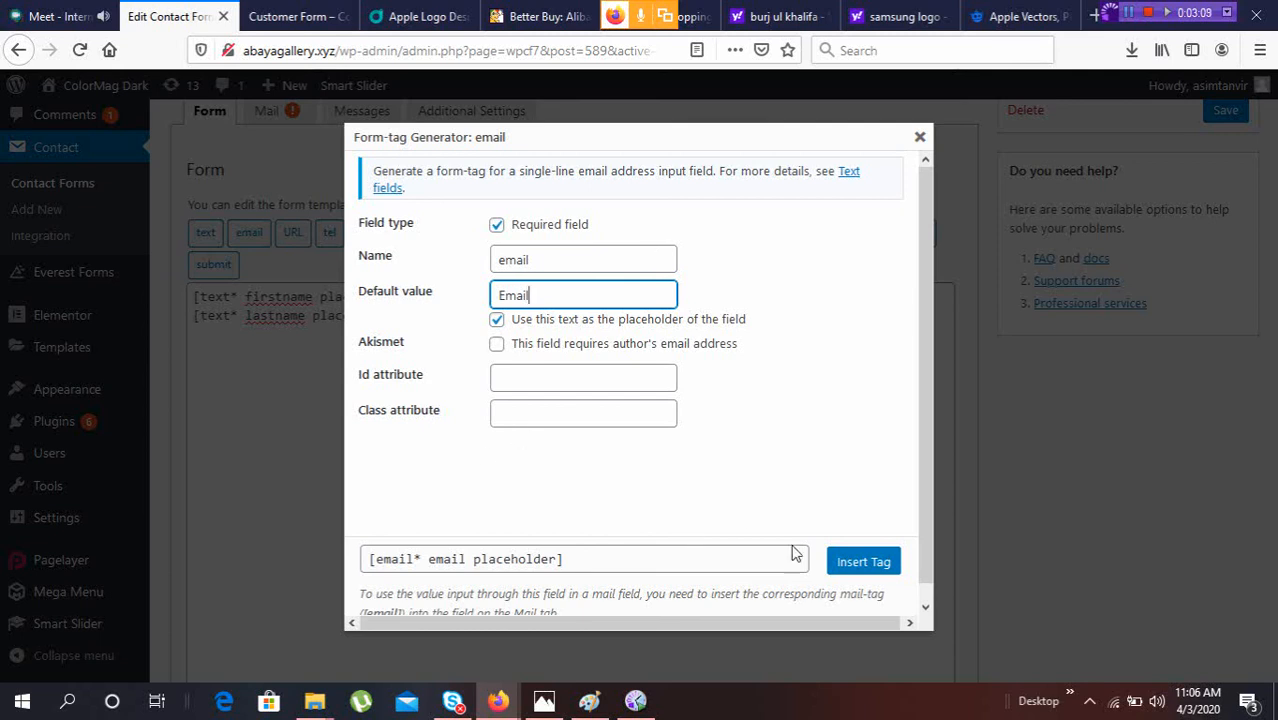
left_click(858, 566)
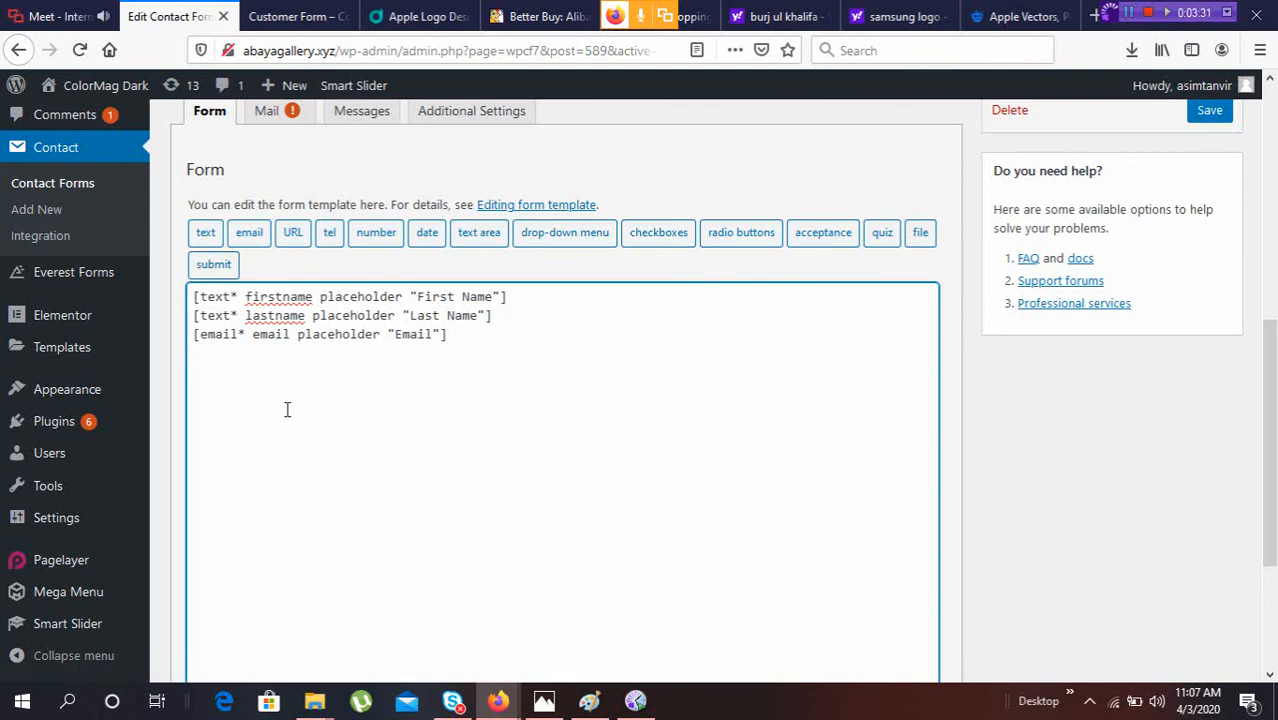
Create a text area form-tag and name it message
left_click(487, 237)
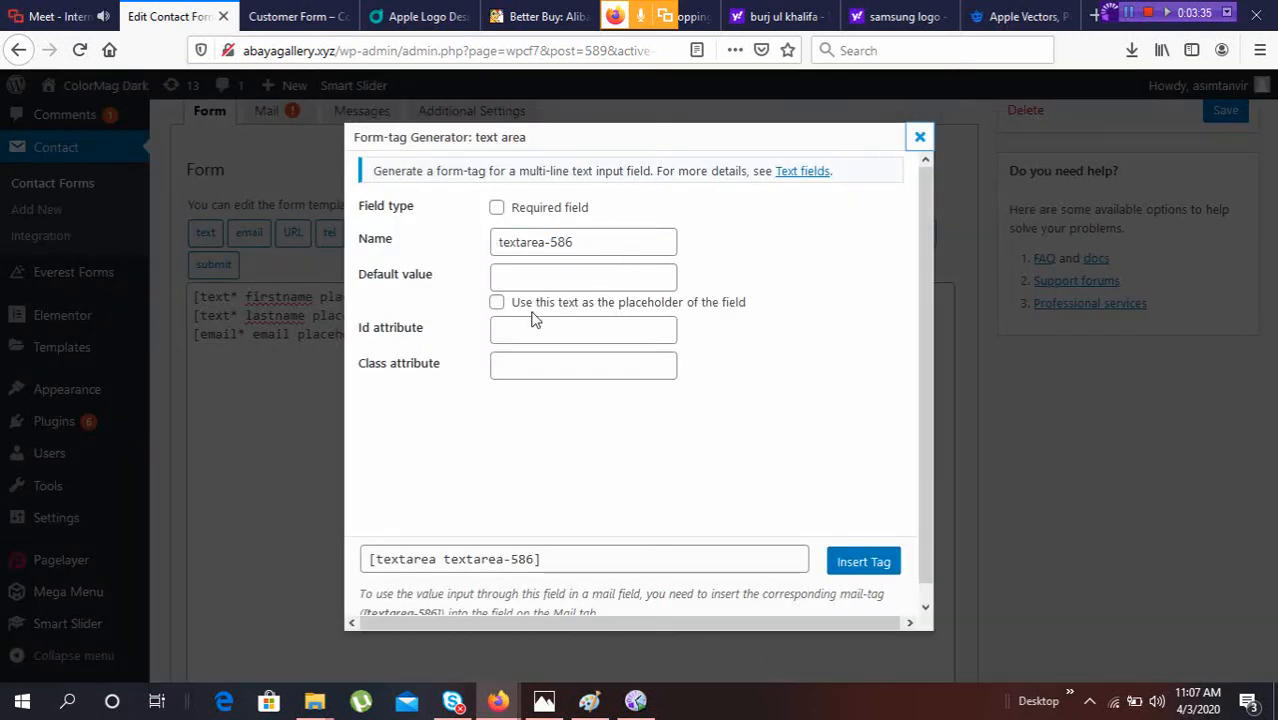
triple_click(578, 242)
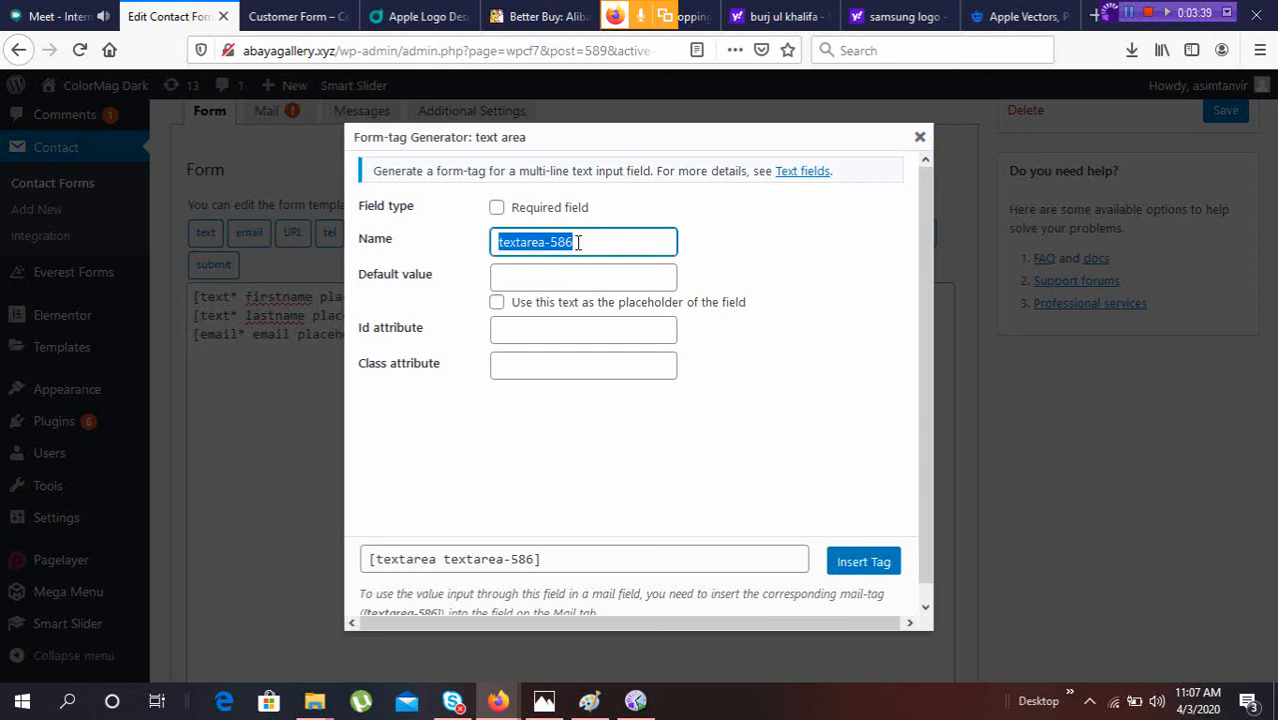
type("me")
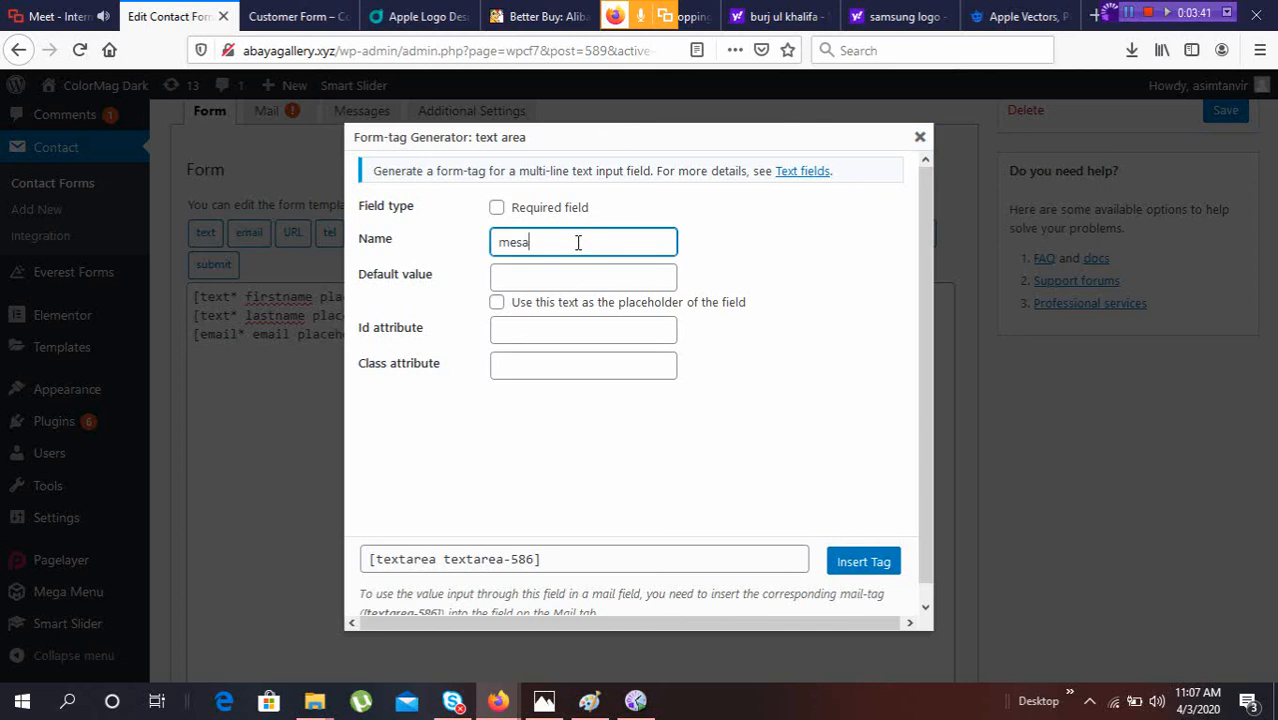
type("ssage")
Use the default value "Type your Message here..." as the text area's placeholder and insert the tag
left_click(497, 302)
left_click(526, 281)
type("Type")
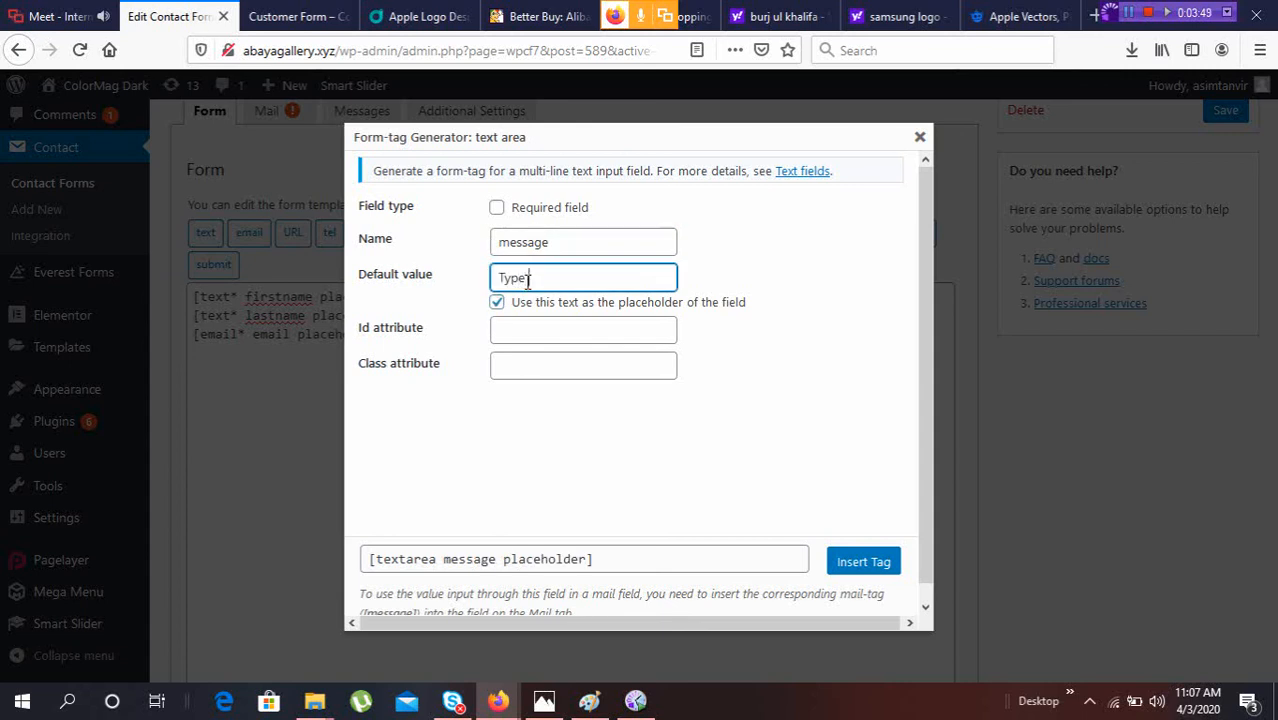
type(" your Message here")
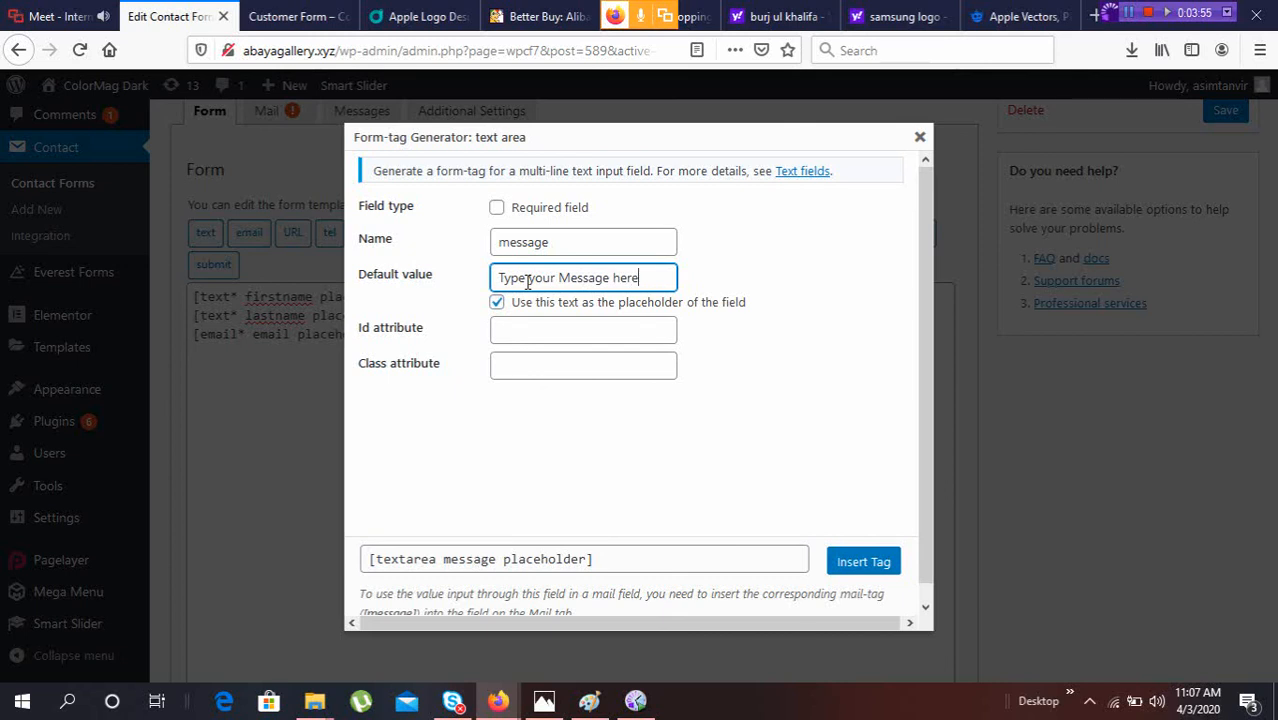
type("...")
left_click(864, 562)
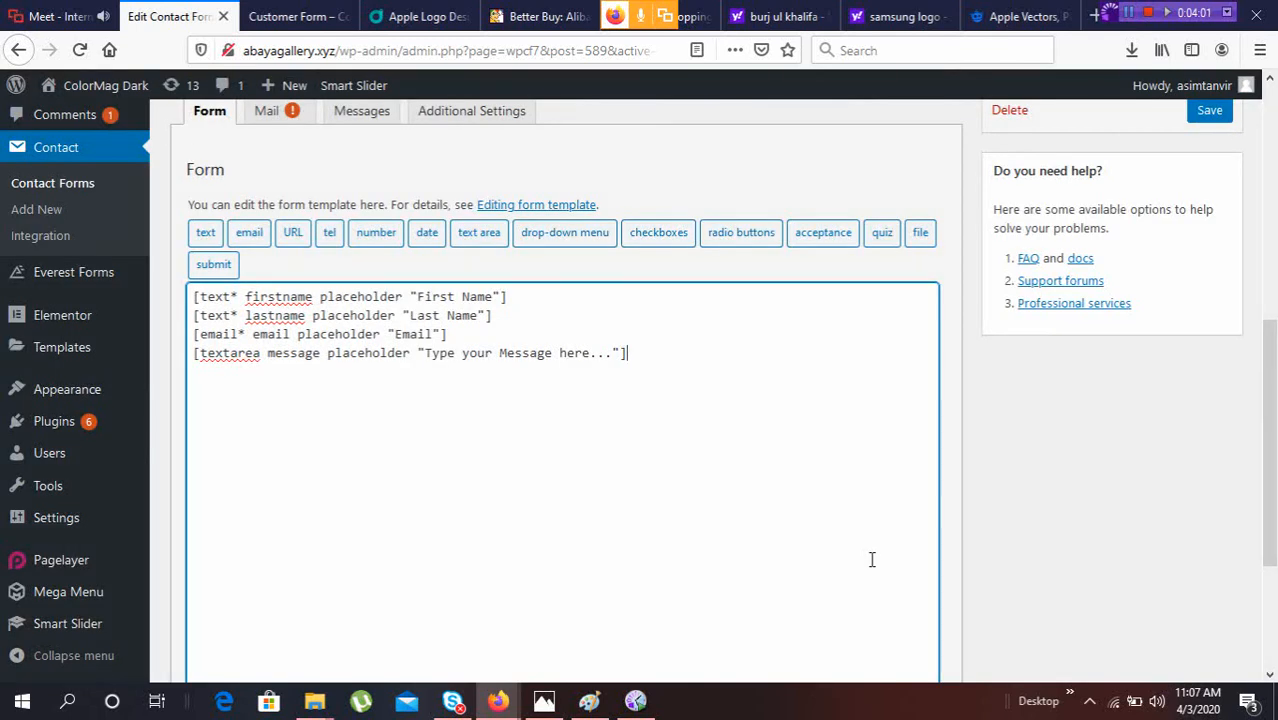
Insert a submit button form-tag labelled "Submit" on a new line below the message tag
key("Return")
left_click(208, 265)
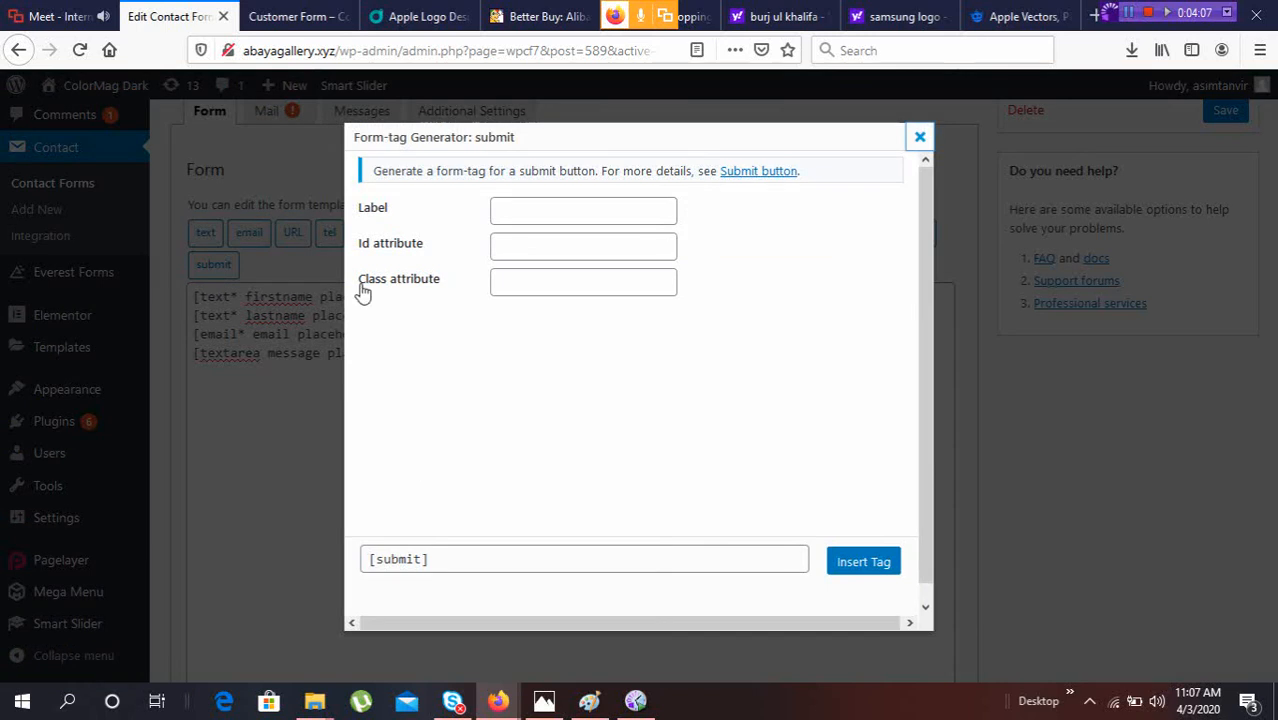
left_click(517, 214)
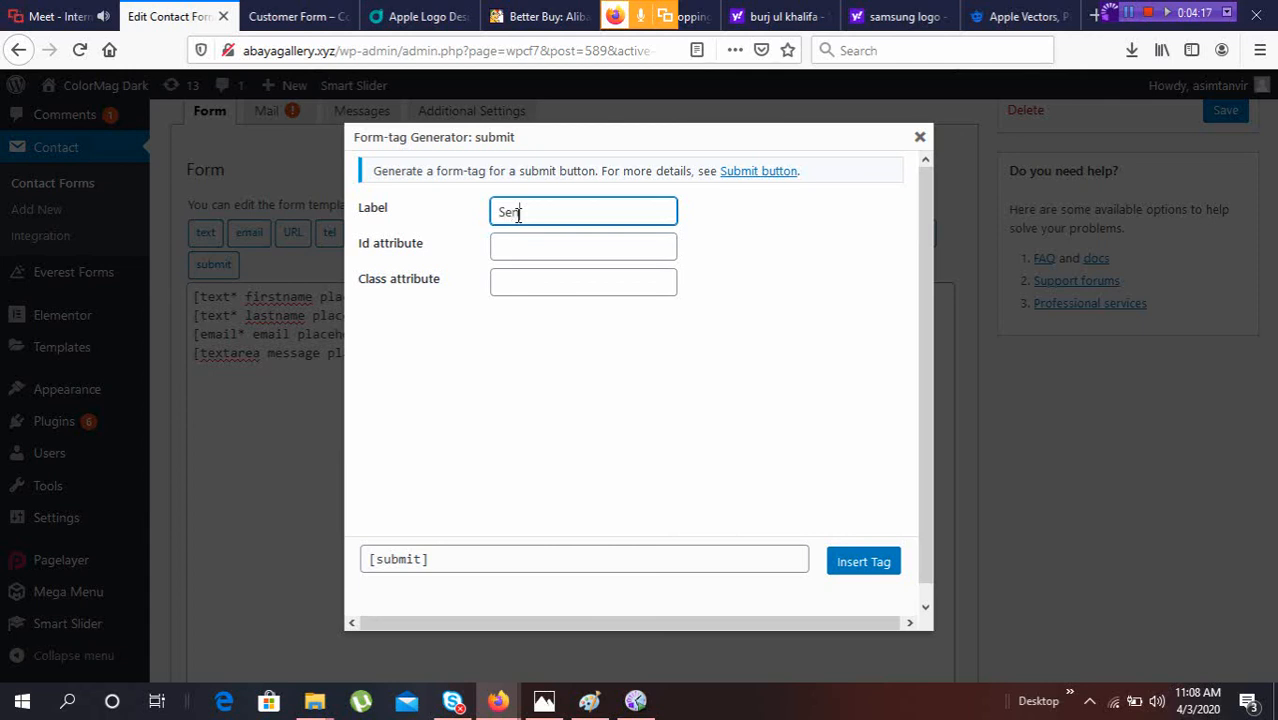
key("BackSpace")
key("BackSpace")
type("ubmi")
left_click(547, 256)
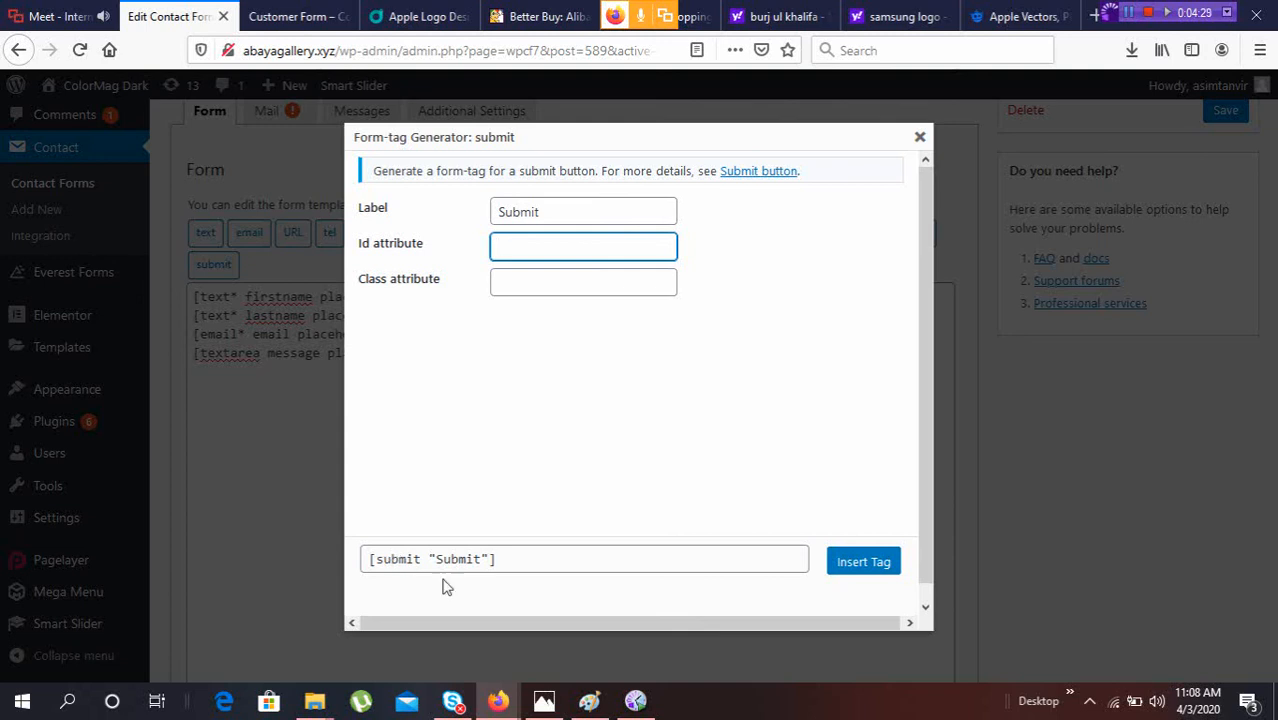
left_click(884, 562)
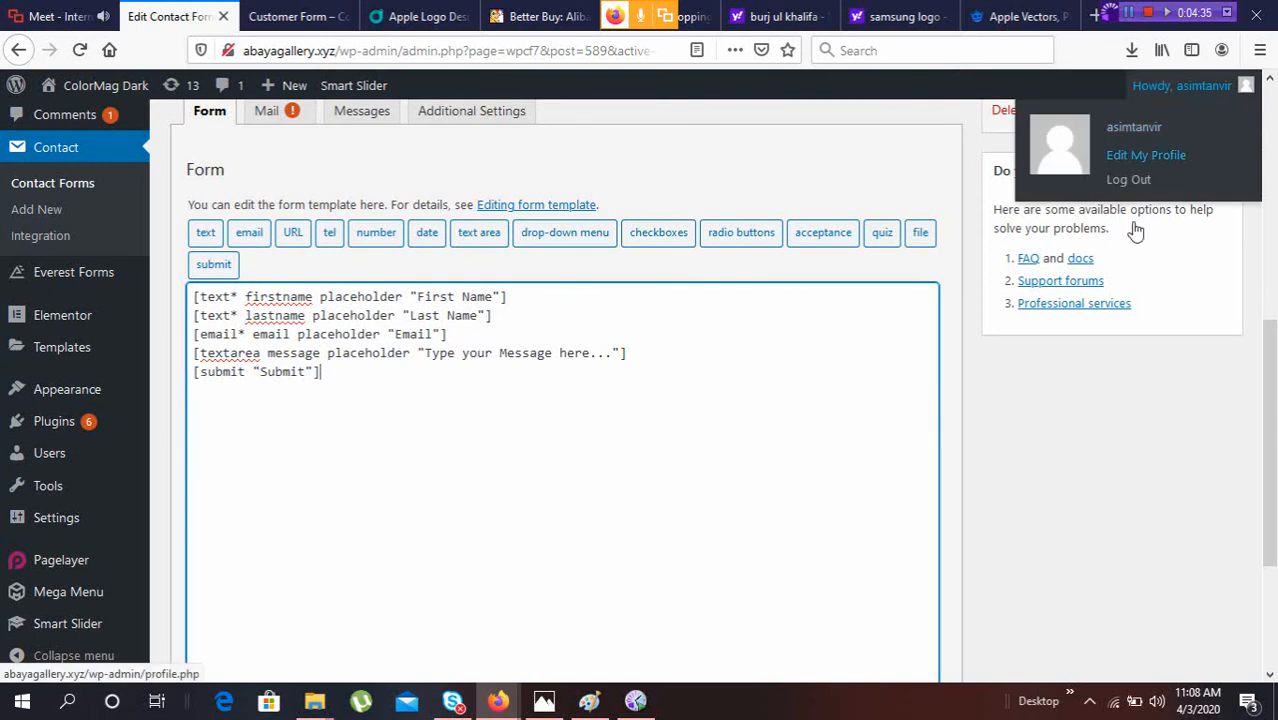
Save the contact form and reload the Customer Form page preview to review the complete form
left_click(1209, 113)
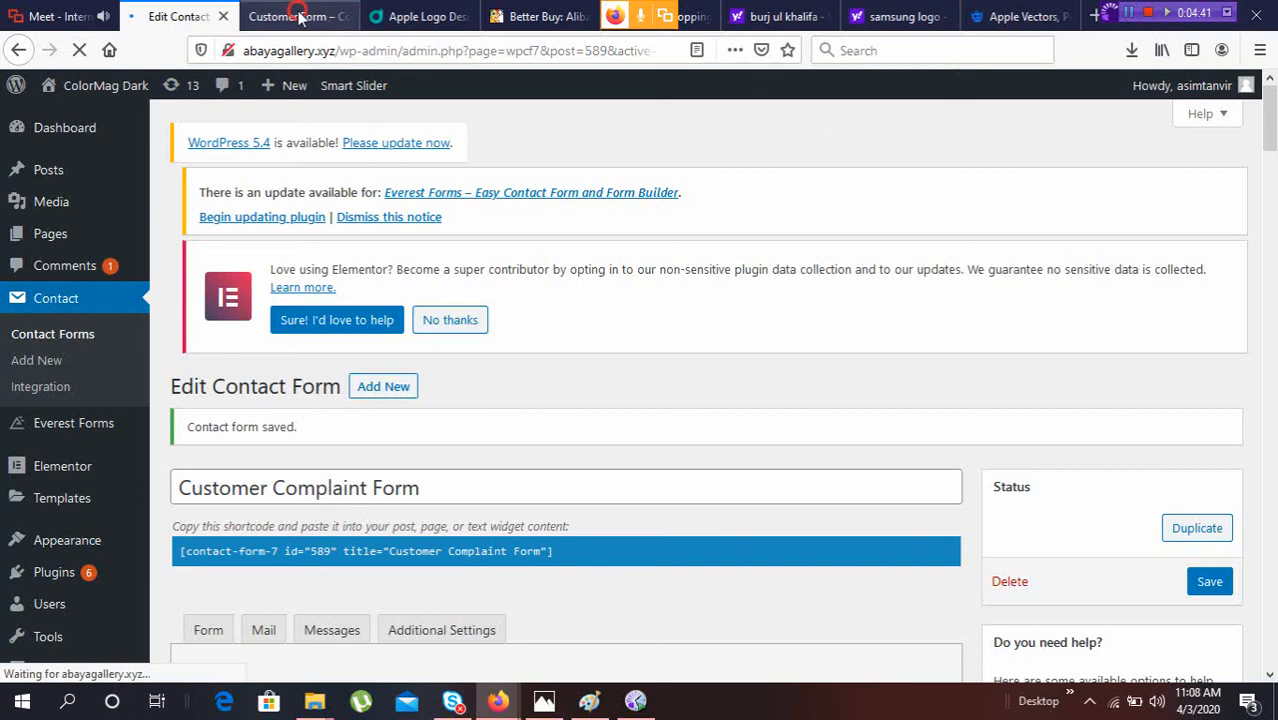
left_click(298, 16)
left_click(81, 52)
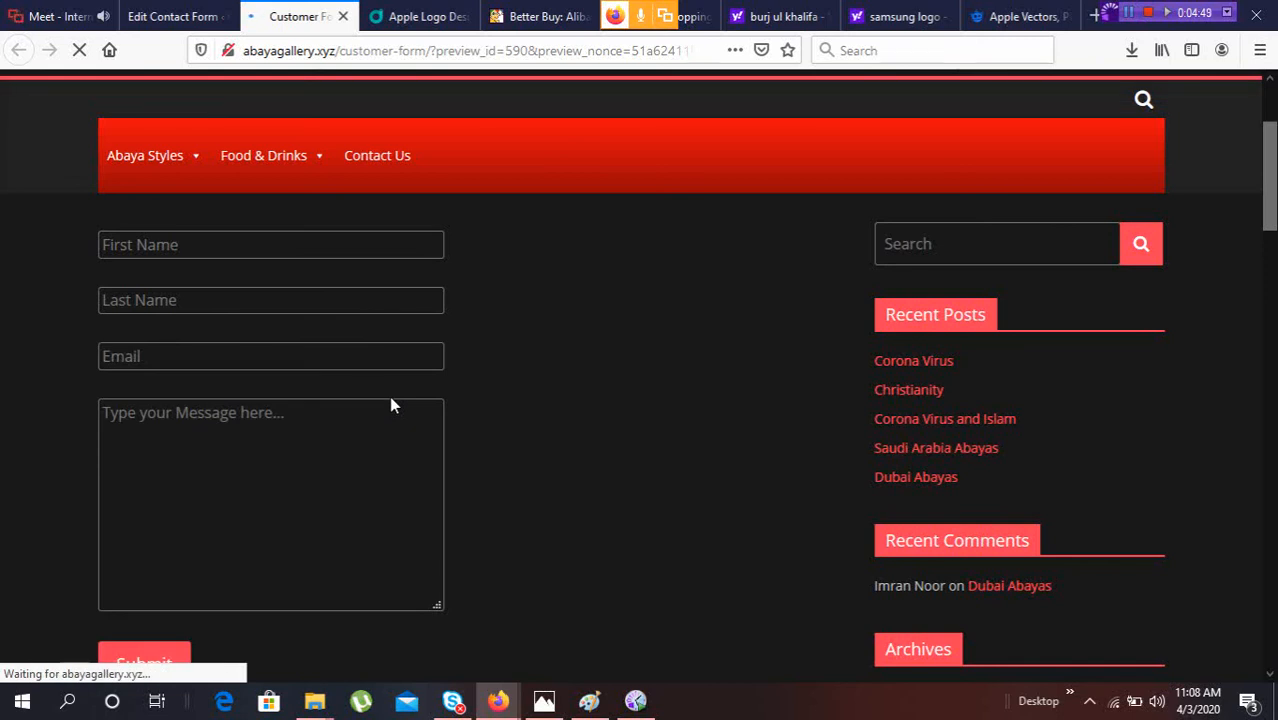
scroll(391, 402, "down", 4)
scroll(391, 402, "up", 3)
scroll(391, 398, "up", 2)
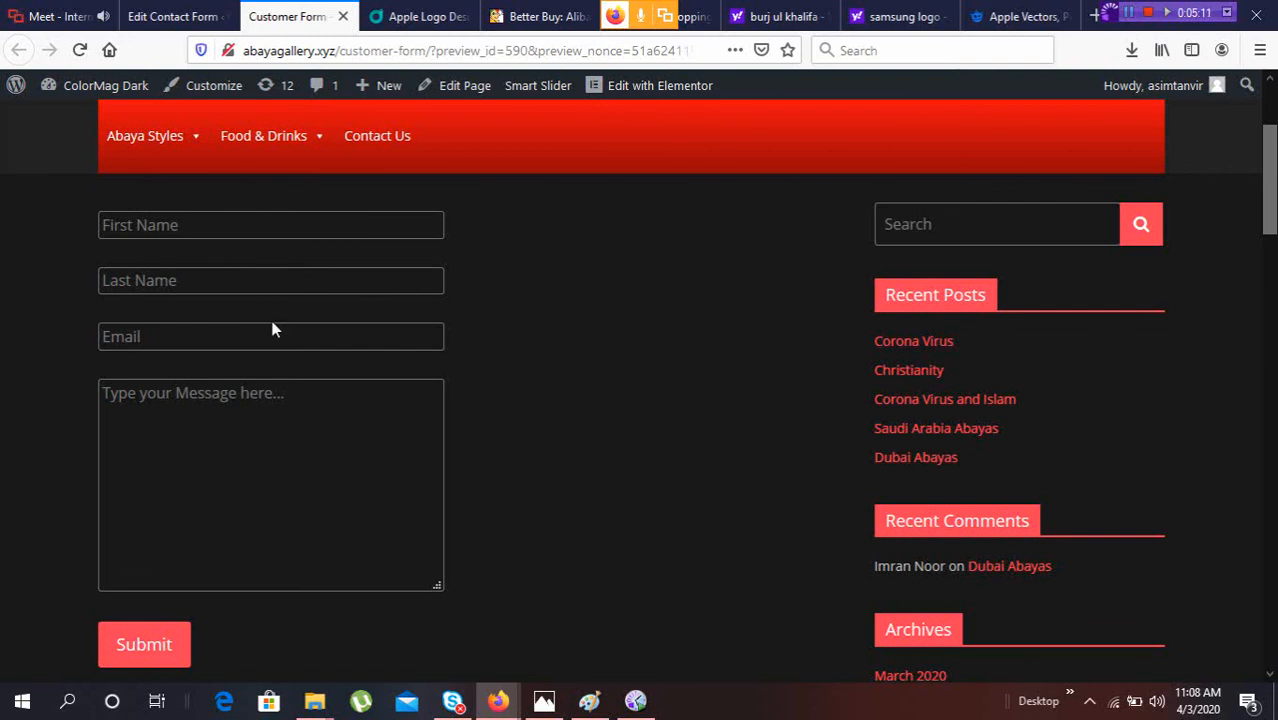
scroll(271, 402, "up", 3)
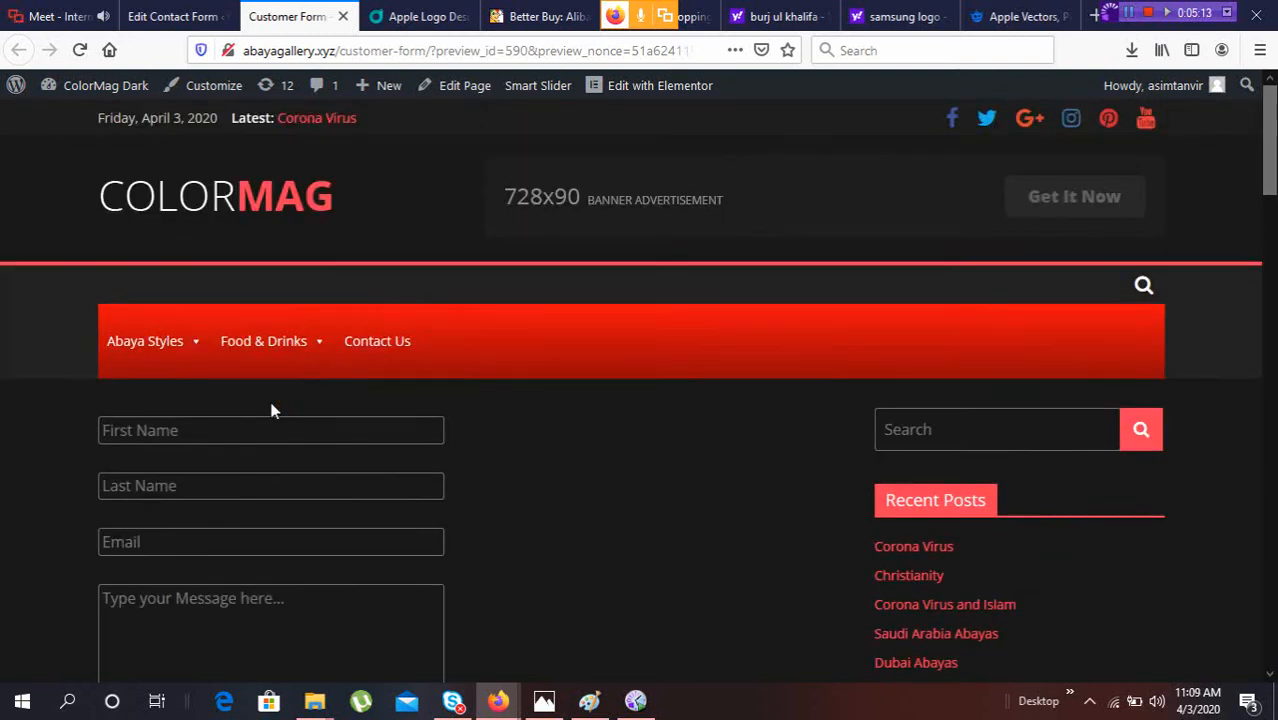
scroll(271, 402, "down", 3)
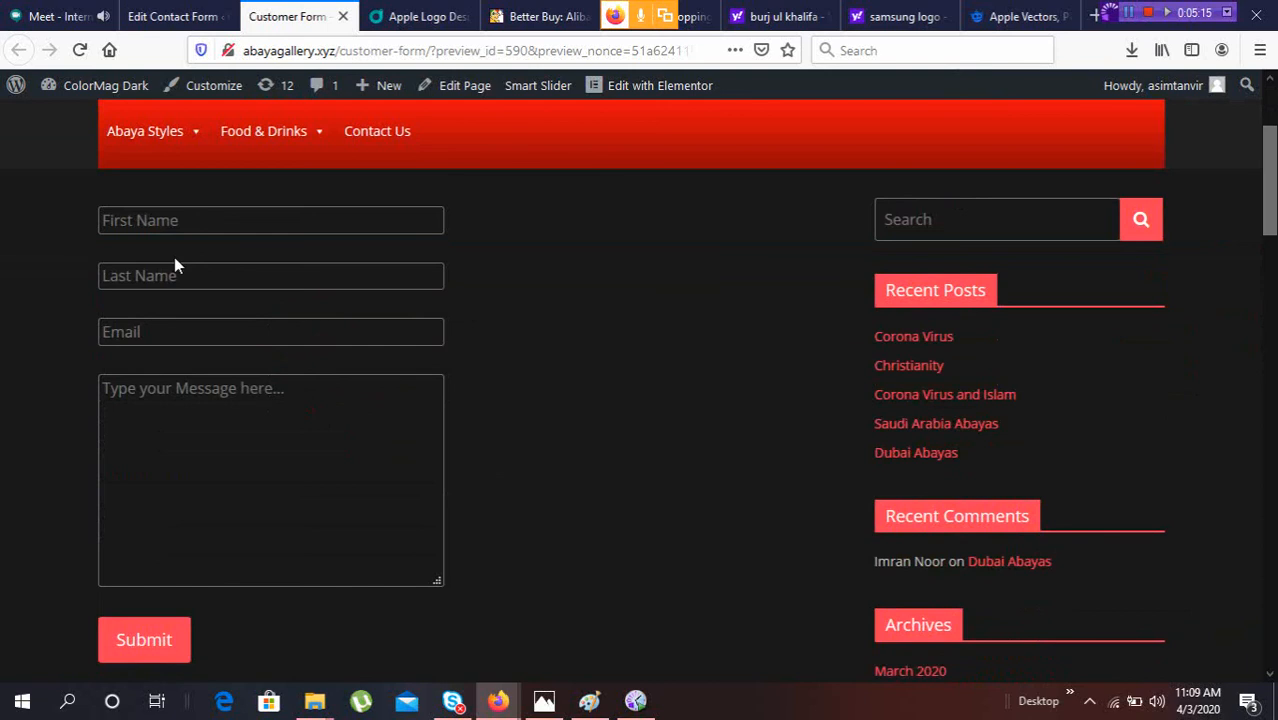
Check the placeholder behaviour of the first name, last name, email and message fields in the preview
left_click(202, 220)
left_click(189, 268)
left_click(191, 330)
left_click(207, 415)
left_click(182, 222)
left_click(225, 217)
left_click(204, 218)
Return to the contact form editor and change the firstname tag's placeholder to "First Name (required)"
left_click(165, 16)
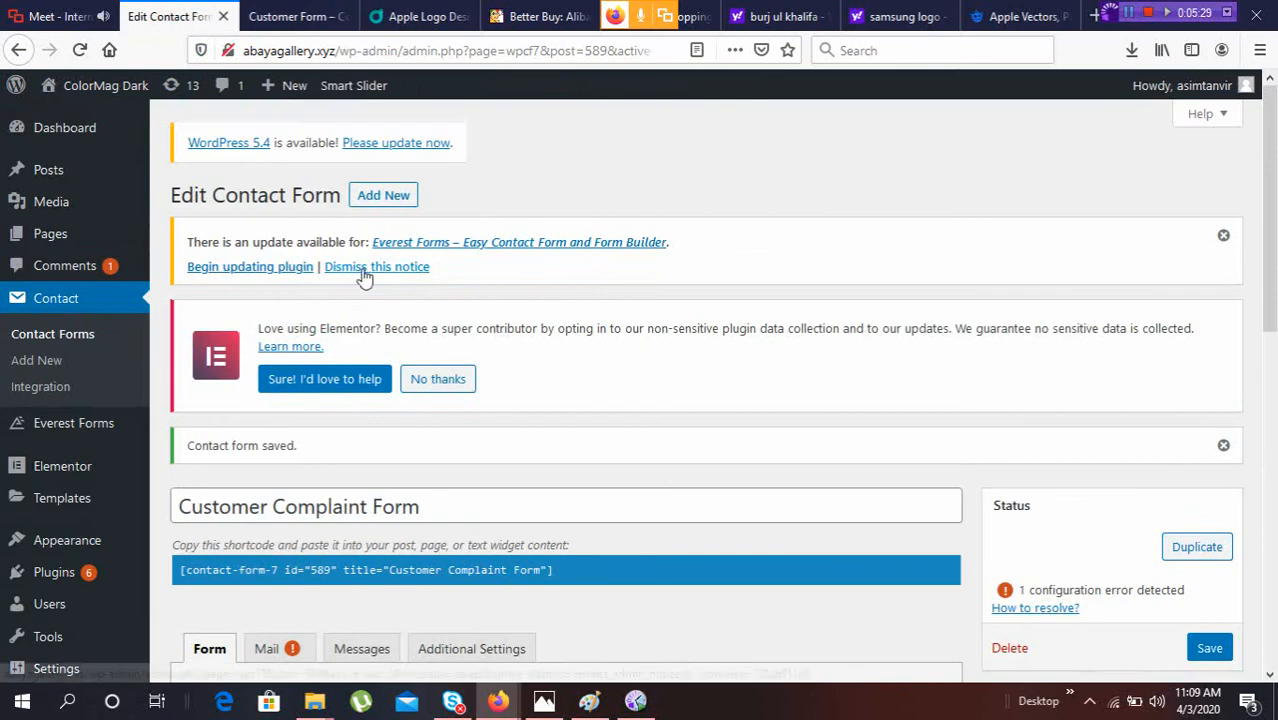
scroll(362, 270, "down", 3)
scroll(362, 275, "down", 3)
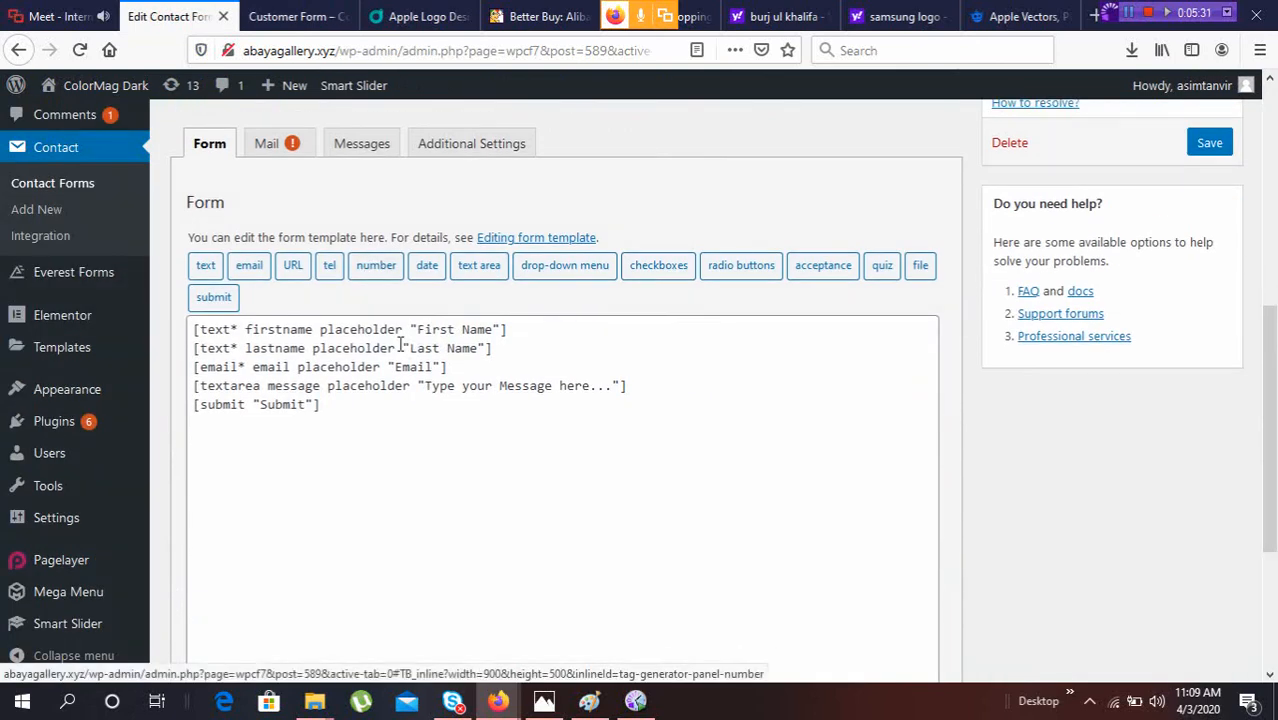
left_click(333, 330)
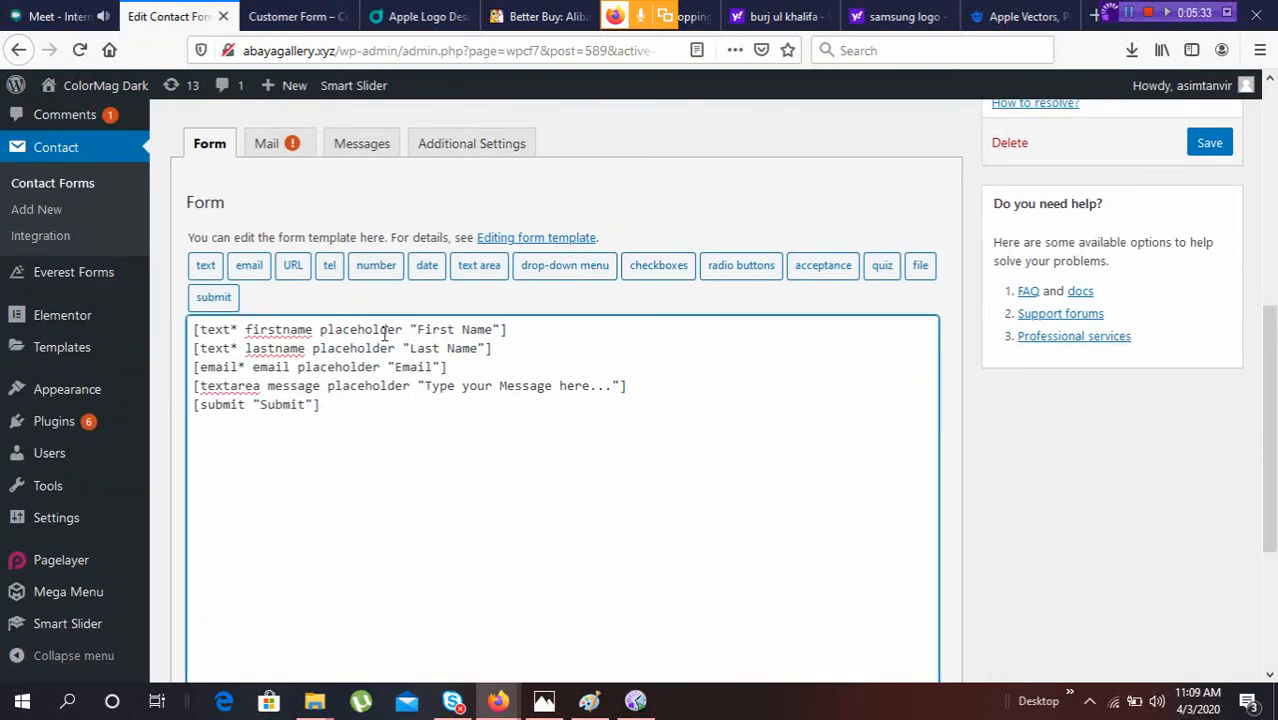
triple_click(196, 331)
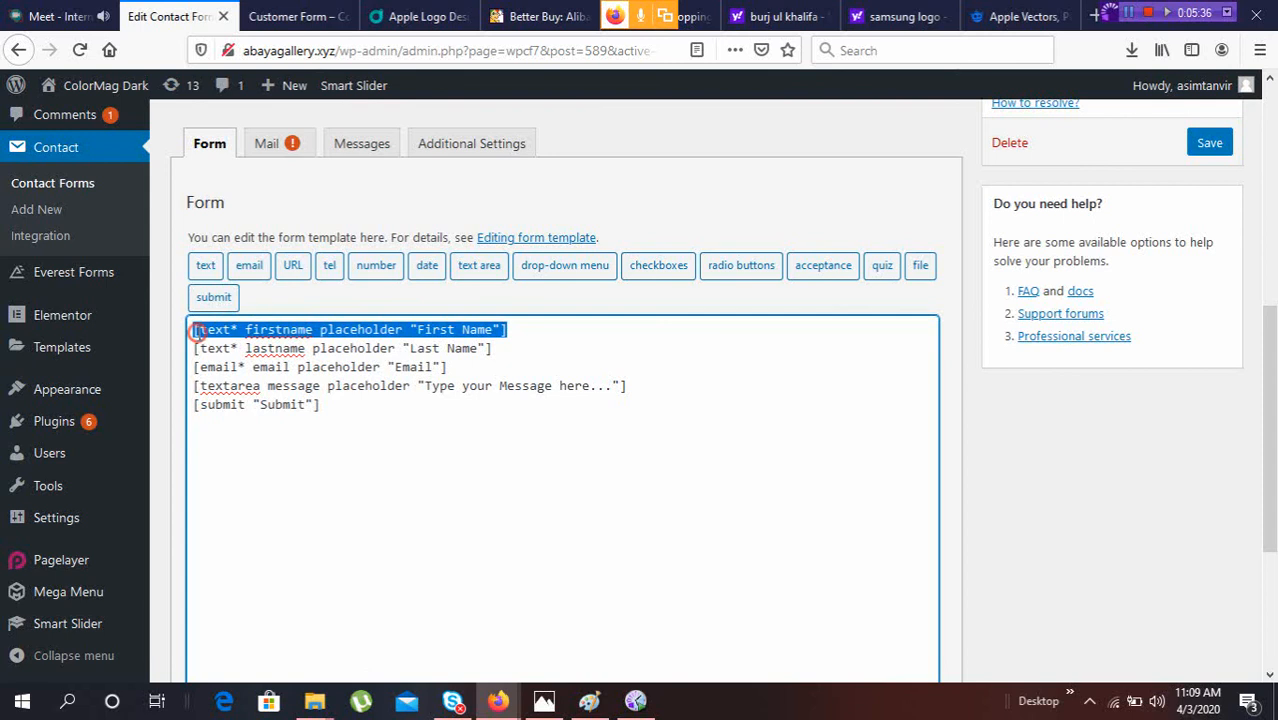
scroll(406, 447, "down", 3)
left_click(405, 446)
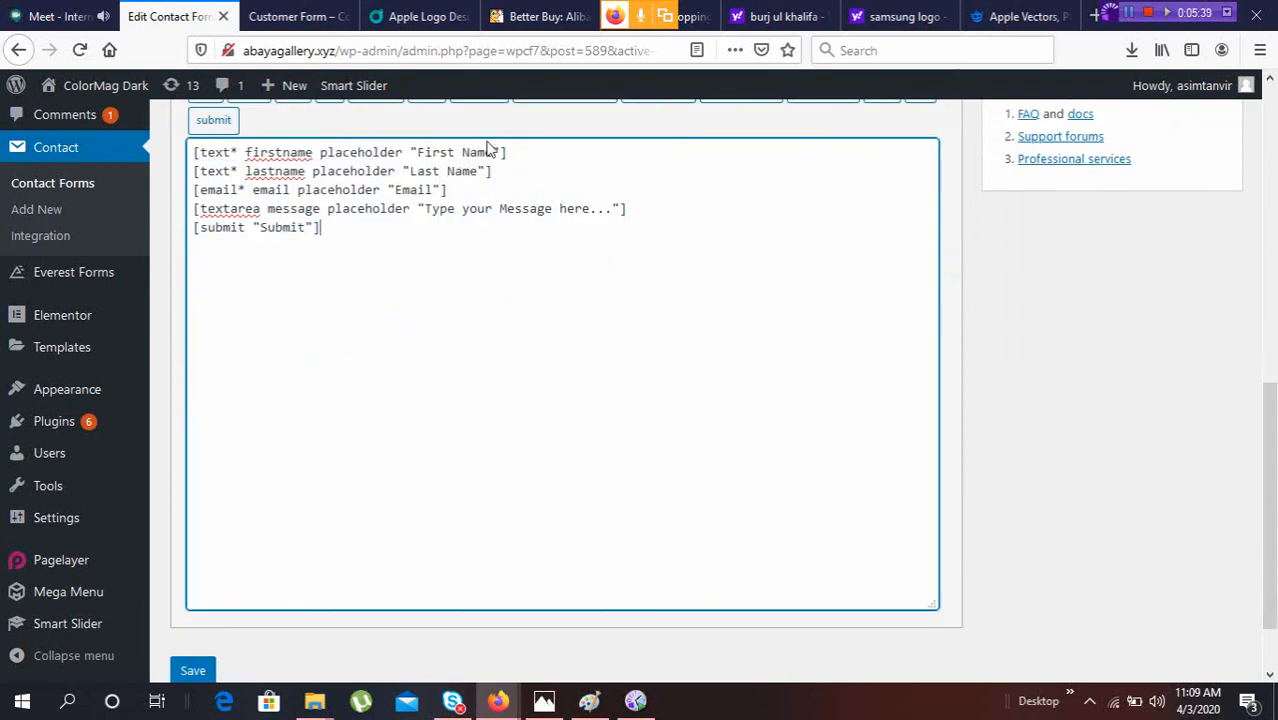
left_click(486, 150)
left_click(492, 155)
type("(re")
type("quired")
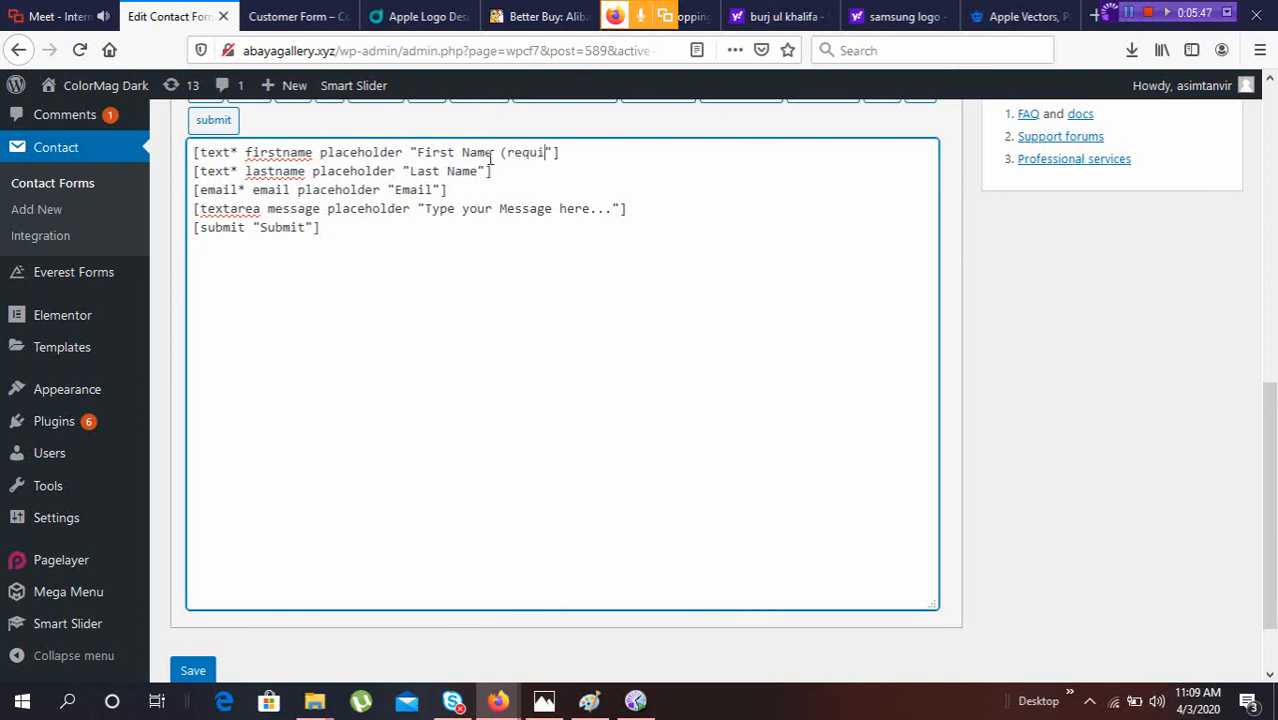
type(")")
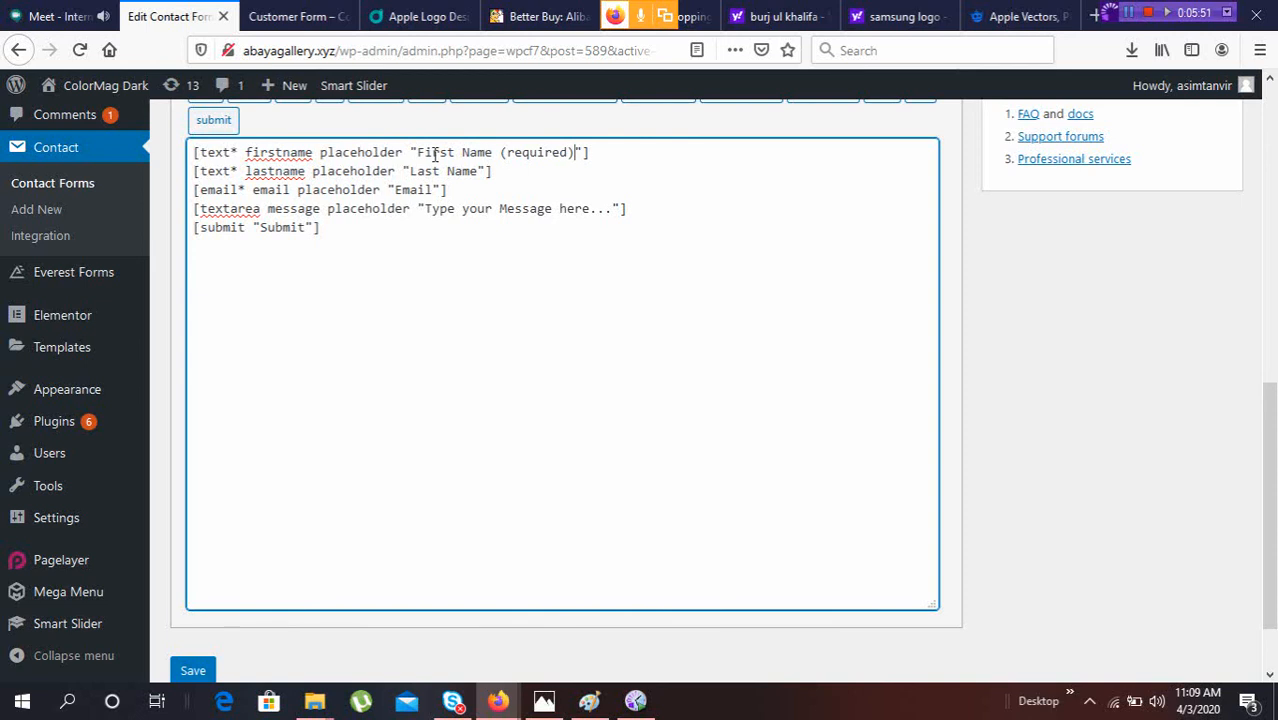
Add "(required)" to the lastname and email placeholders so they read "Last Name (required)" and "Email (required)"
left_click(480, 171)
type("(required")
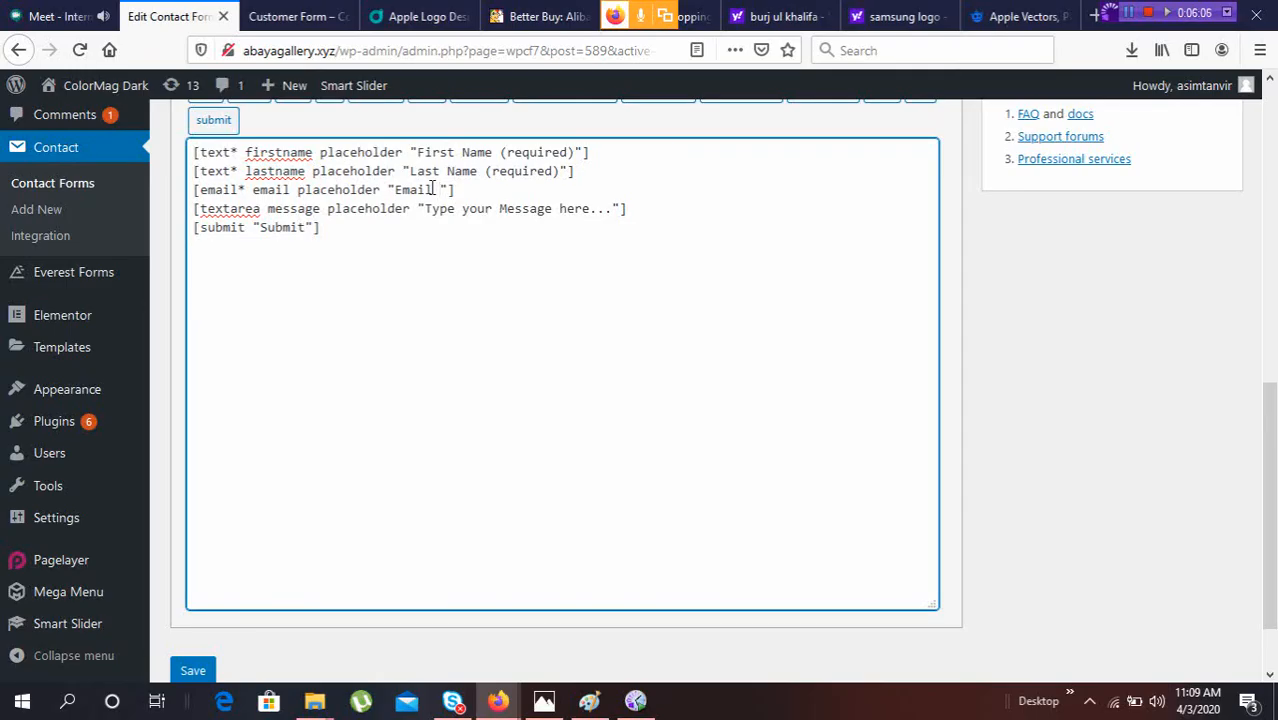
type("(required")
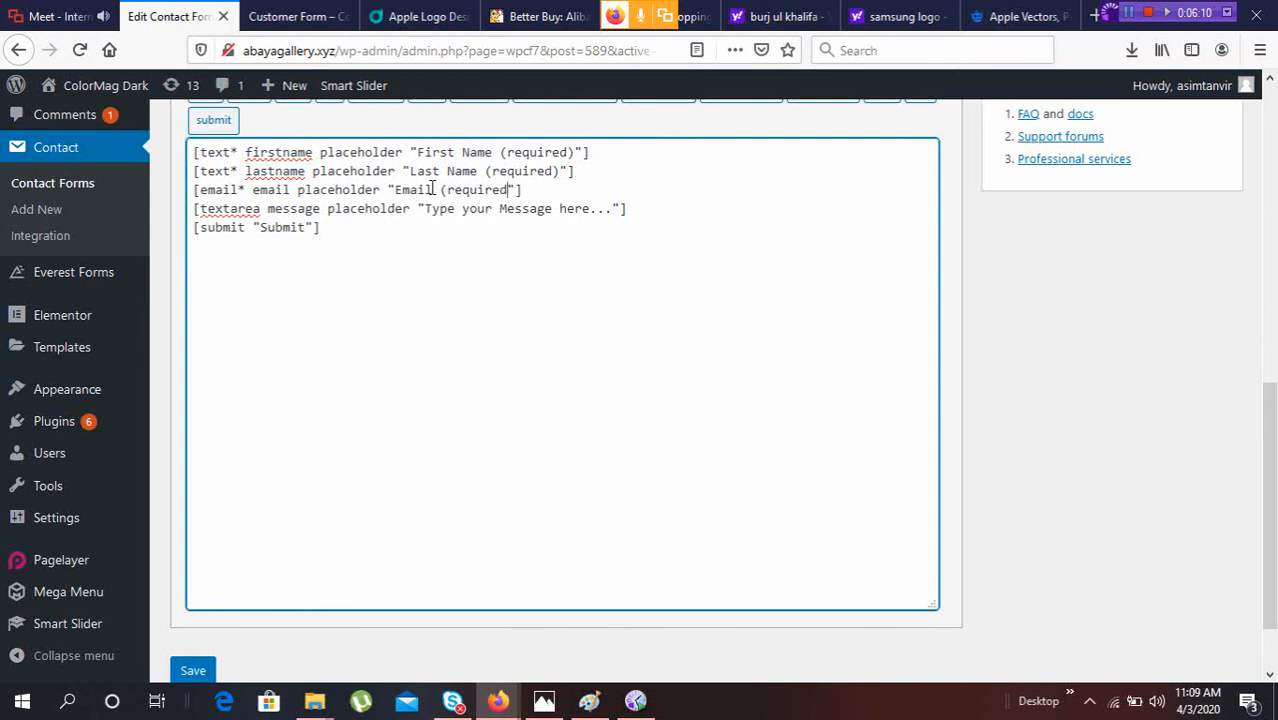
type(")")
Save the contact form and reload the Customer Form page preview
scroll(311, 227, "up", 3)
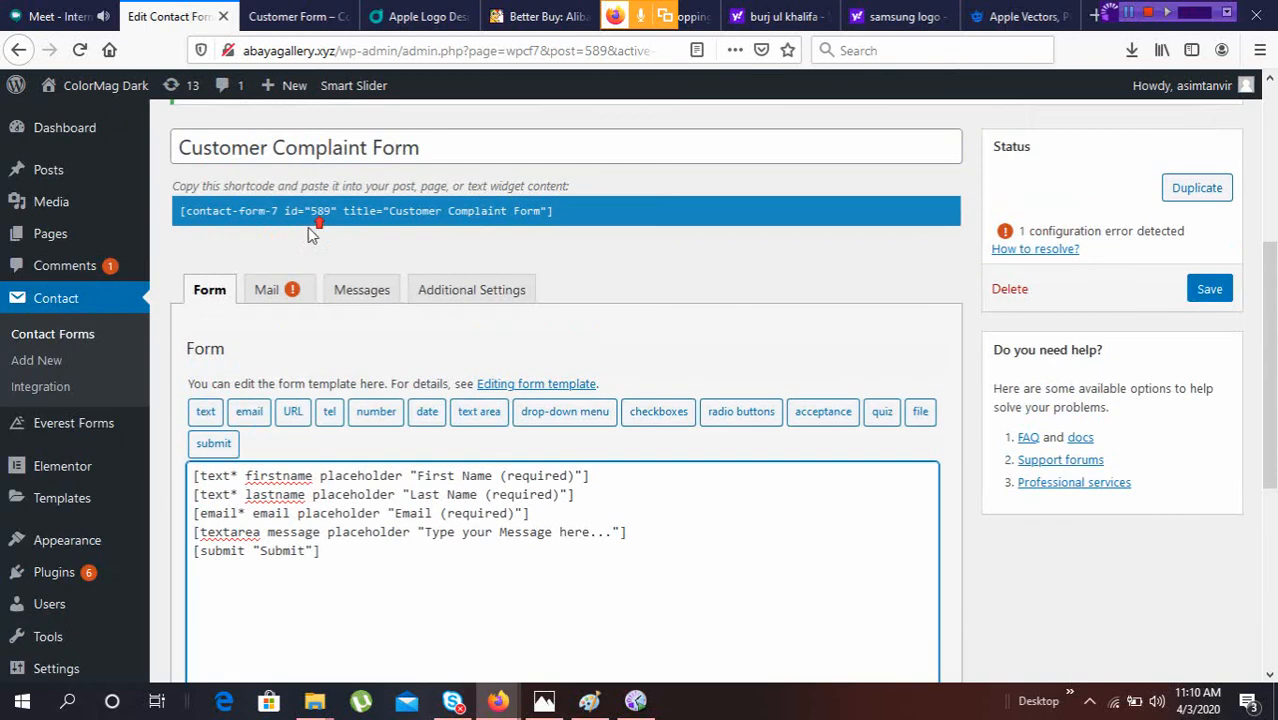
left_click(1192, 290)
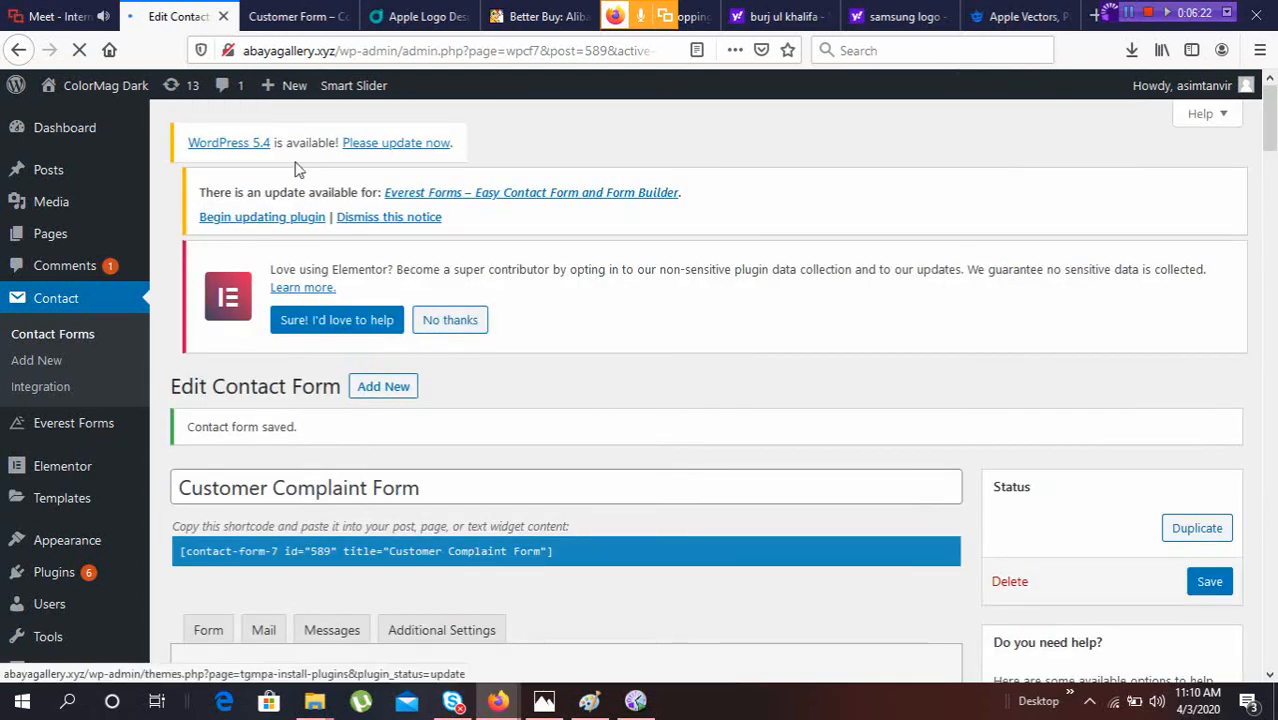
left_click(296, 16)
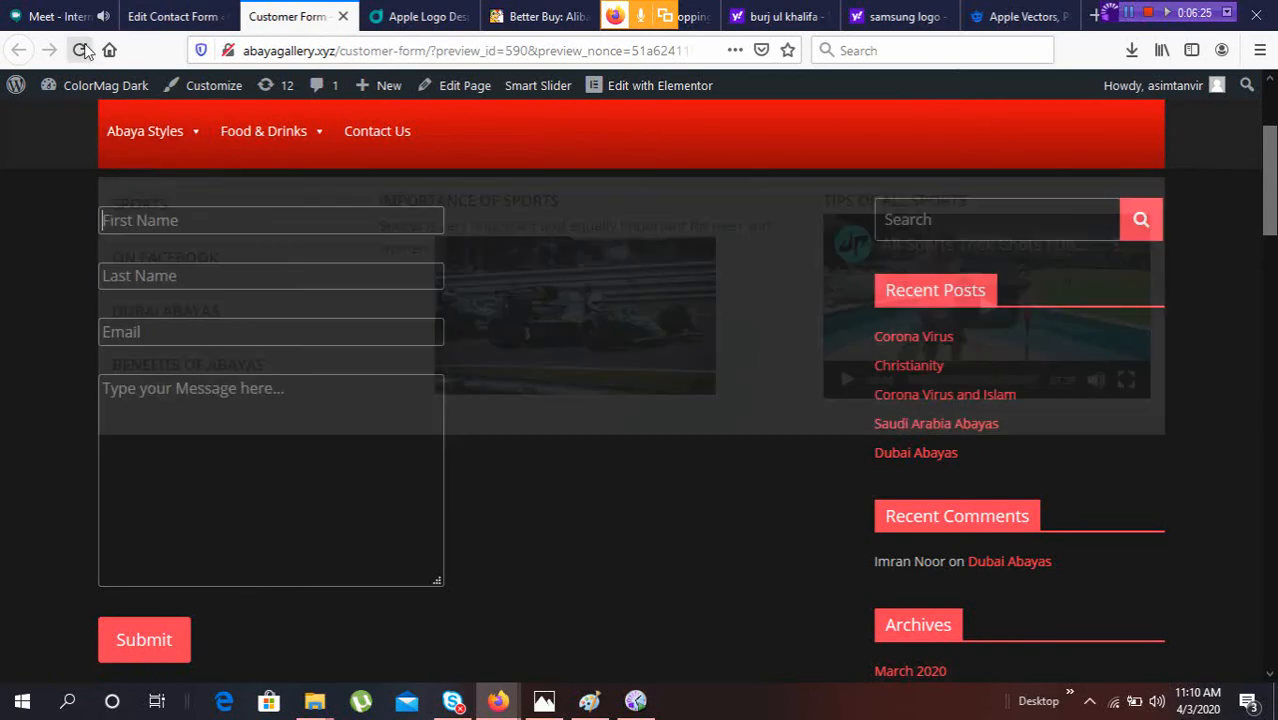
left_click(80, 50)
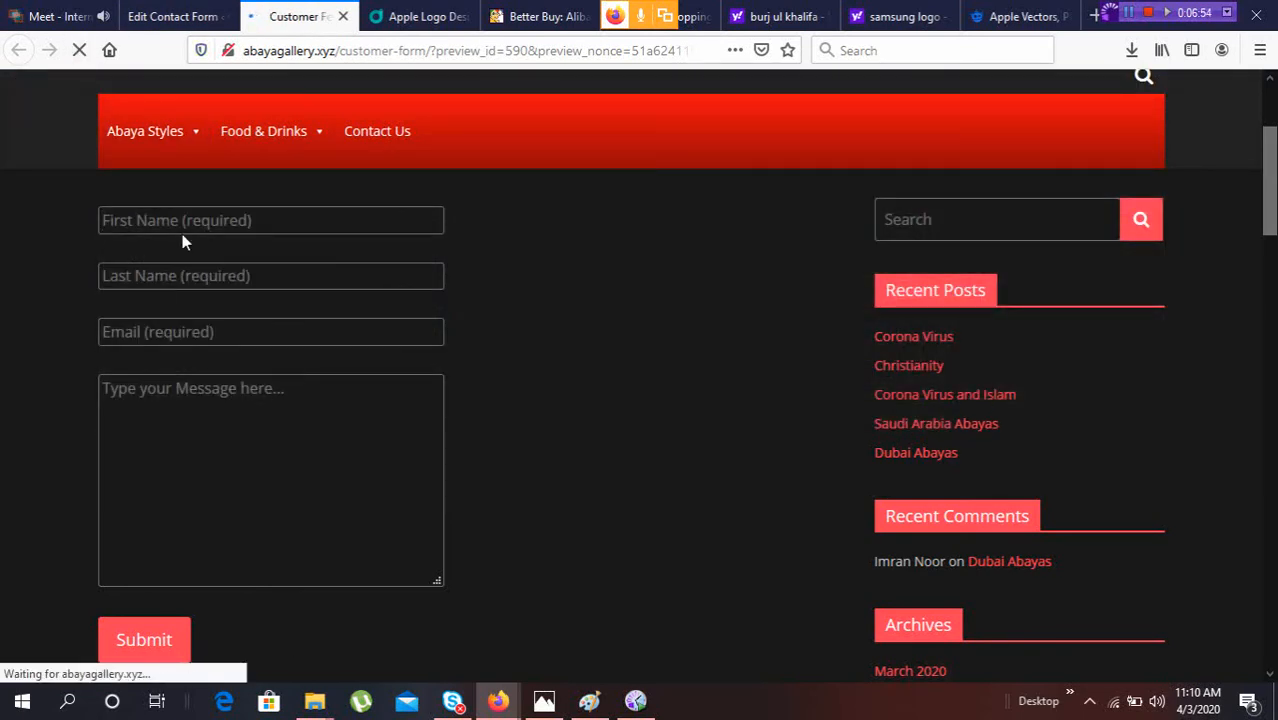
Examine the name, email and message placeholders of the form in the enlarged page preview
scroll(206, 239, "up", 3)
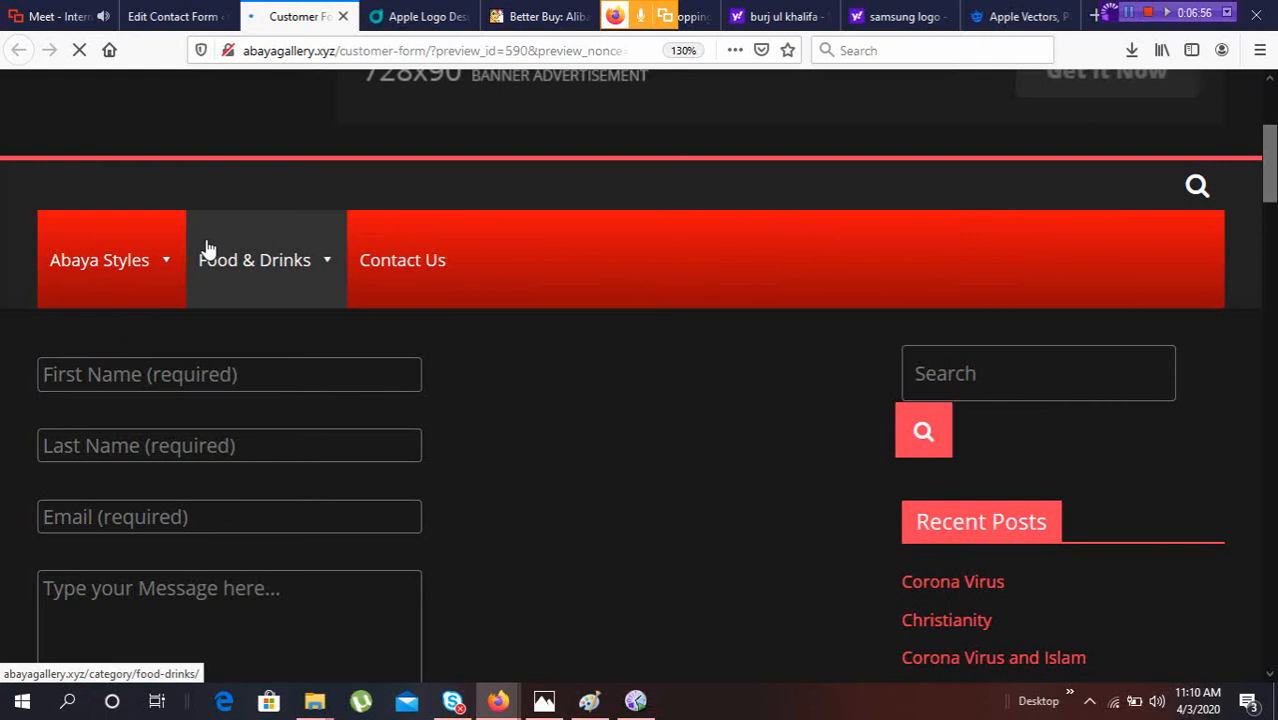
scroll(66, 379, "down", 1)
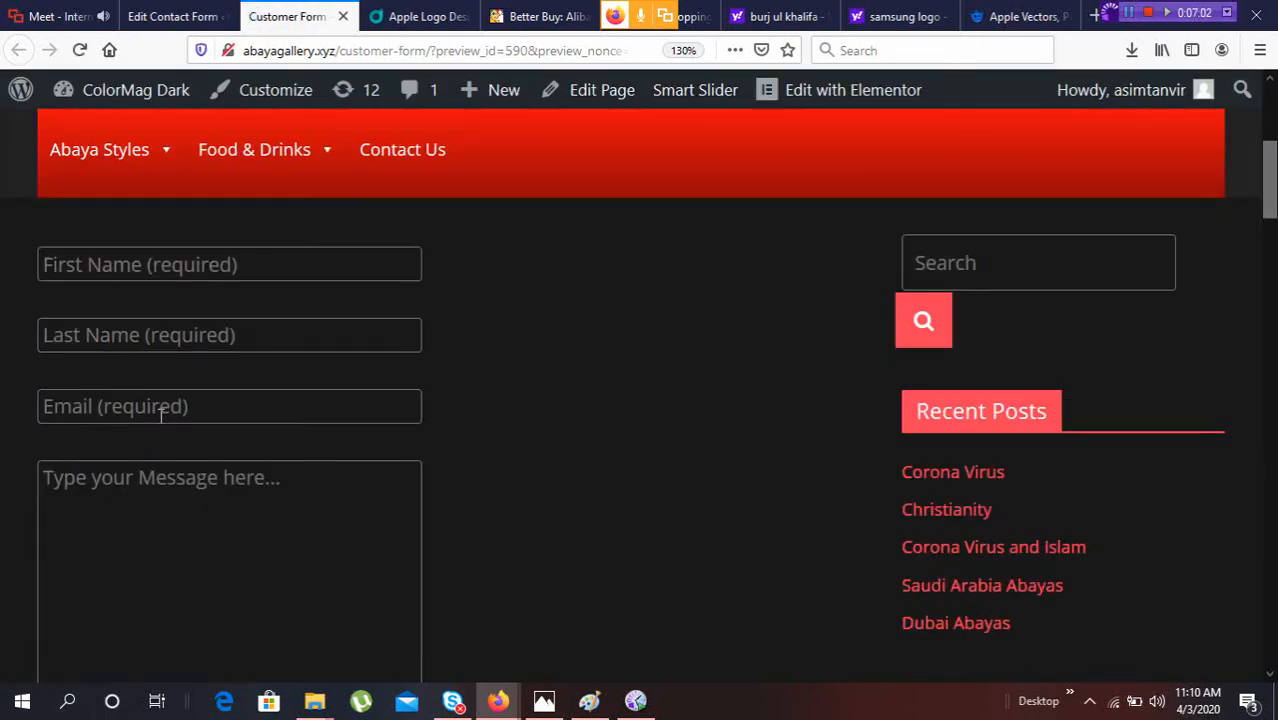
scroll(160, 415, "down", 3)
scroll(162, 420, "up", 3)
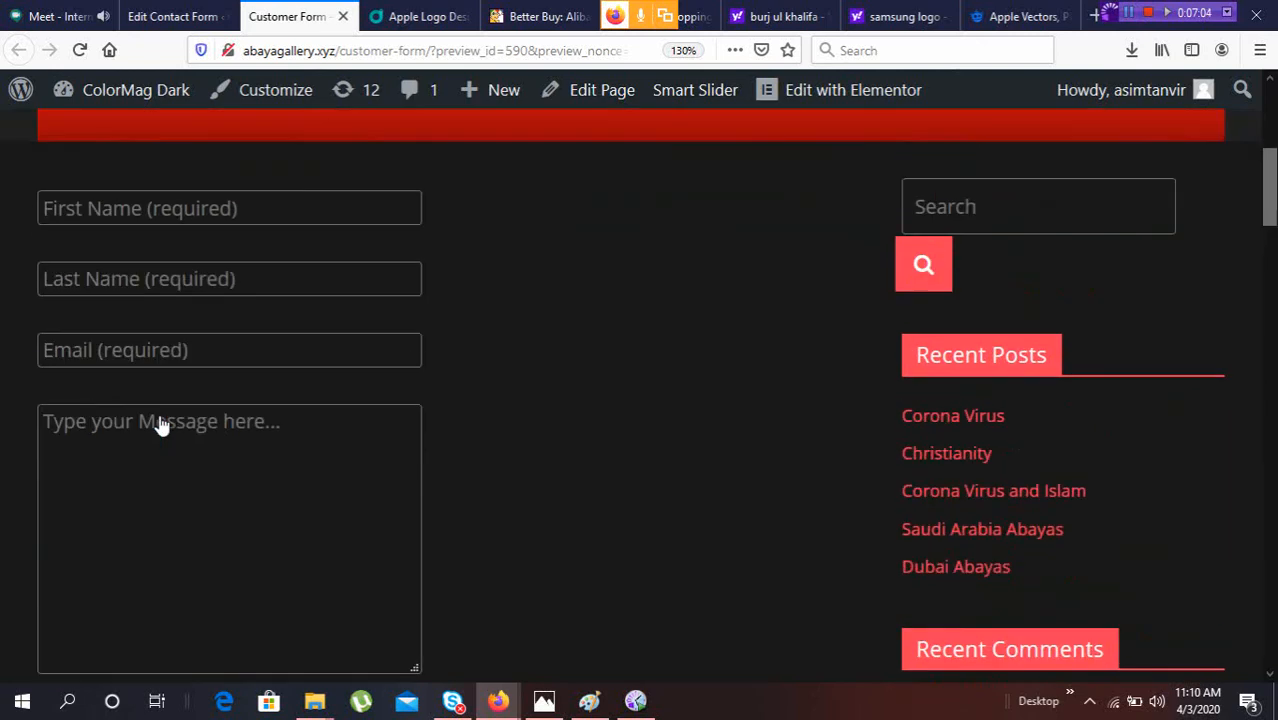
scroll(160, 415, "up", 3)
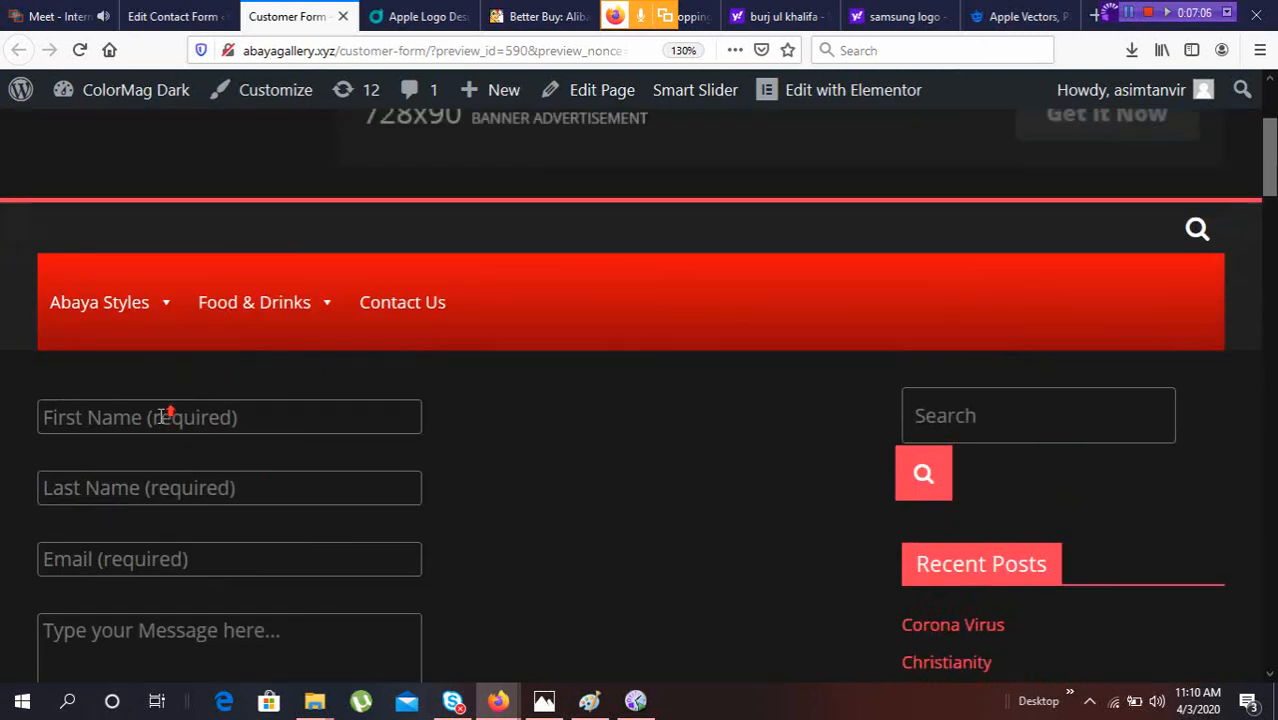
scroll(160, 416, "down", 3)
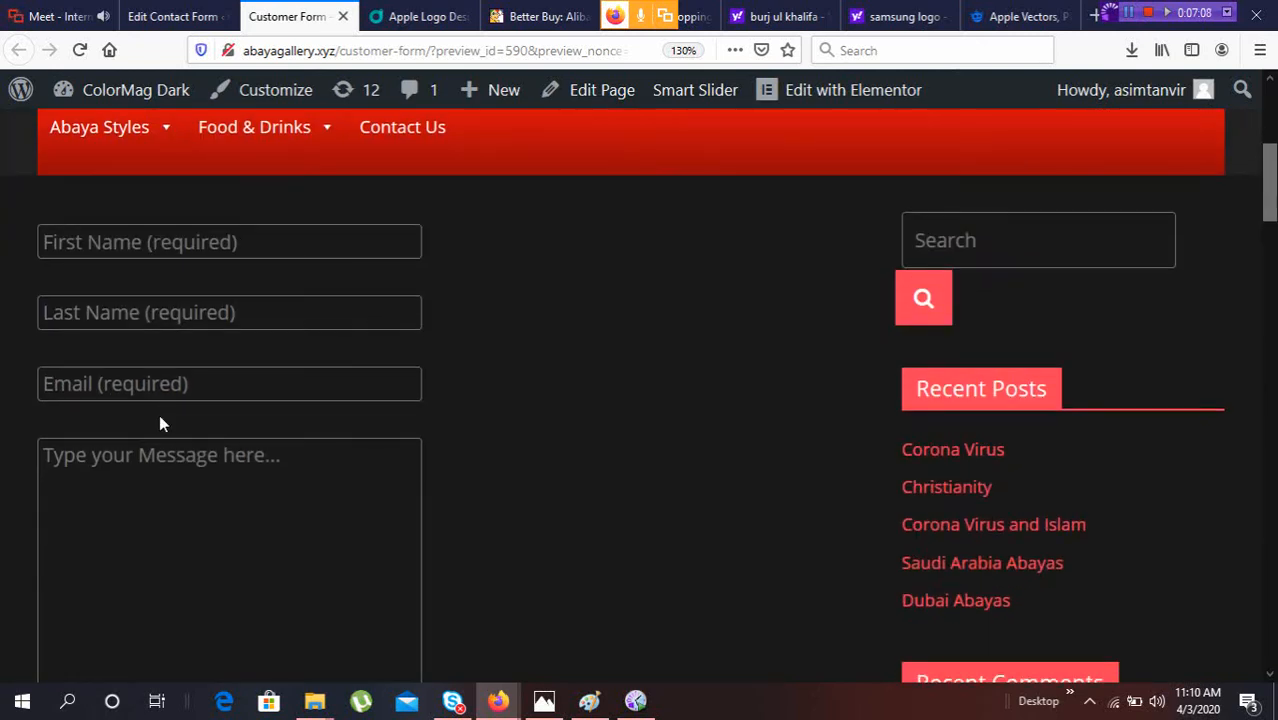
scroll(159, 416, "up", 2)
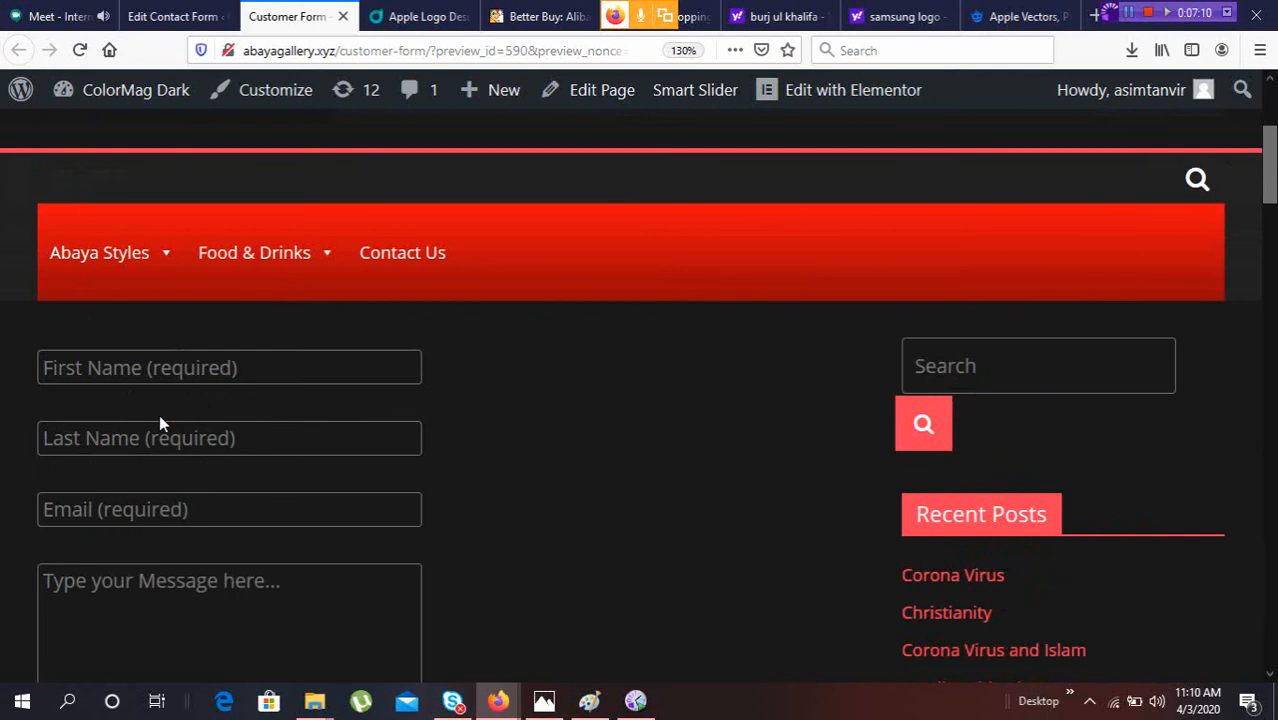
scroll(160, 418, "down", 3)
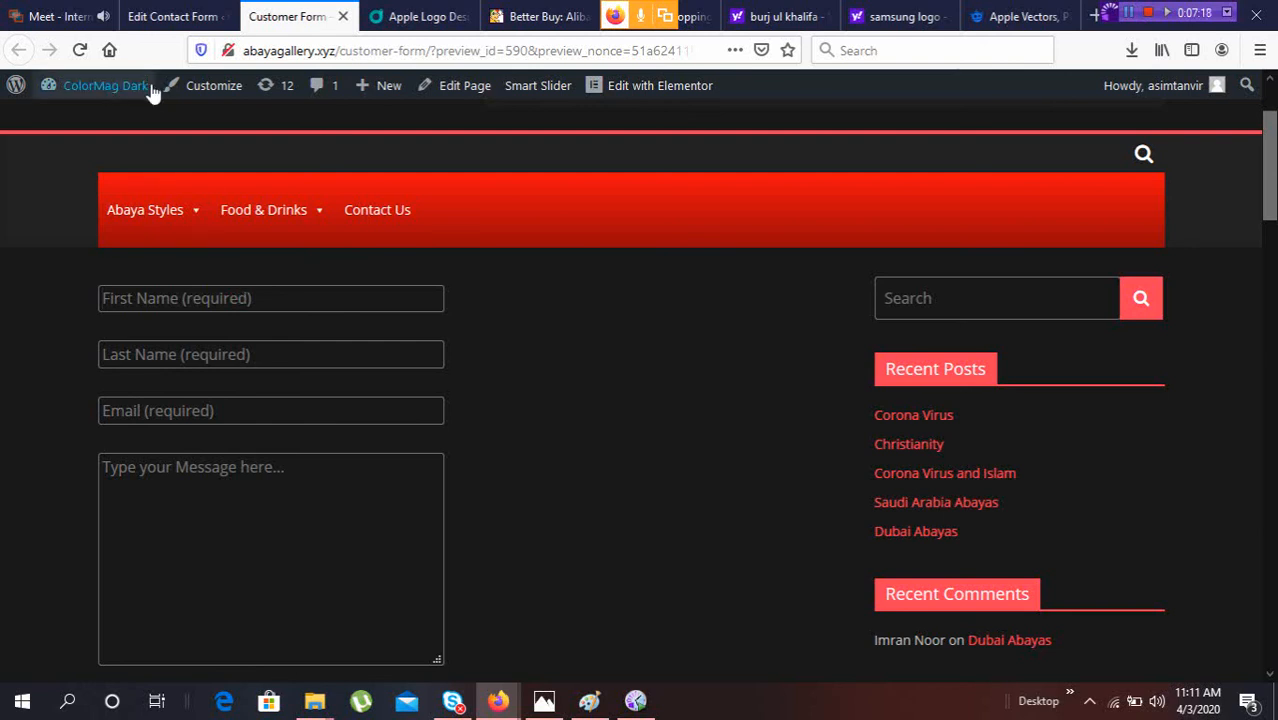
Review the Customer Complaint Form's mail template, checking its mail-tags, recipient, sender, subject, additional headers and message body
left_click(170, 17)
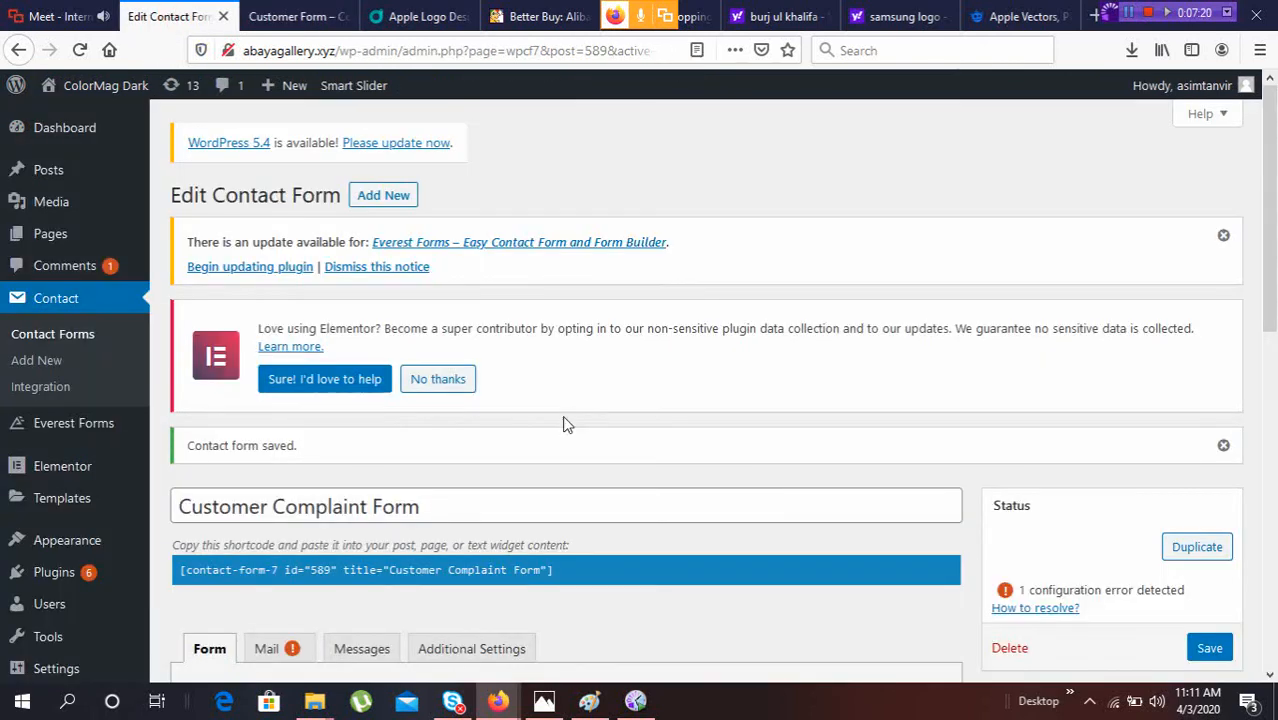
scroll(563, 424, "down", 3)
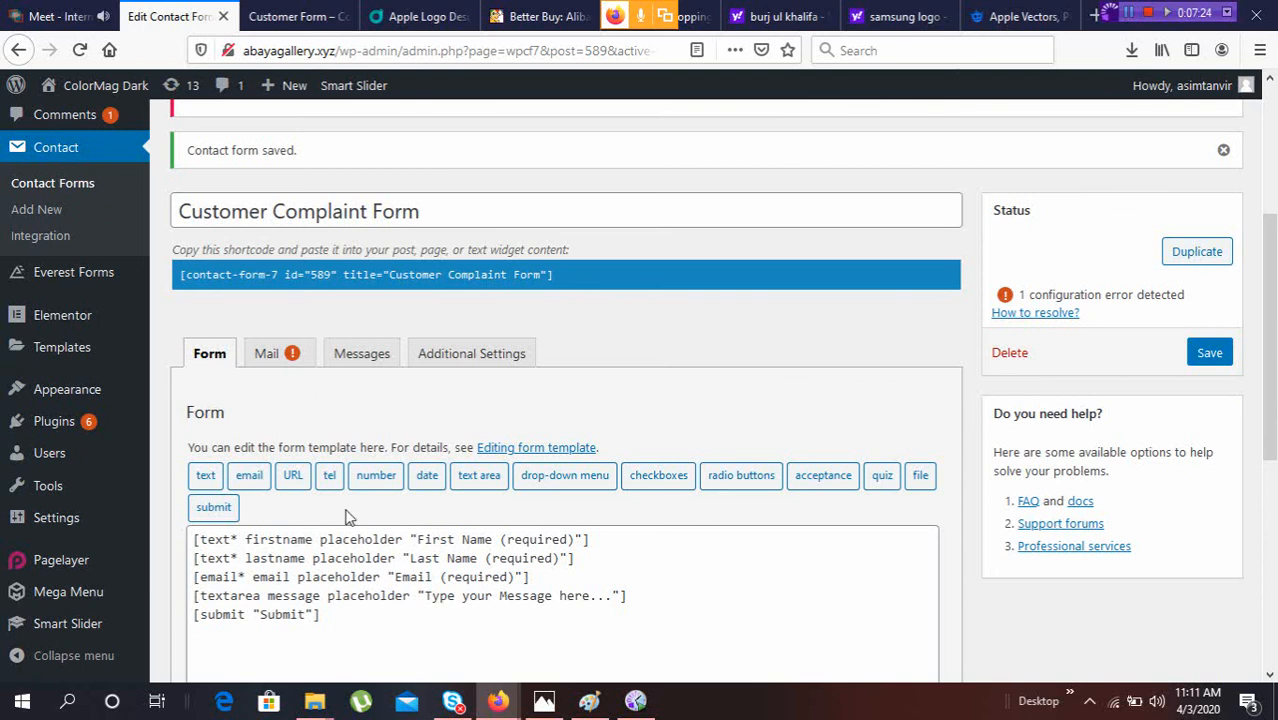
scroll(350, 516, "down", 2)
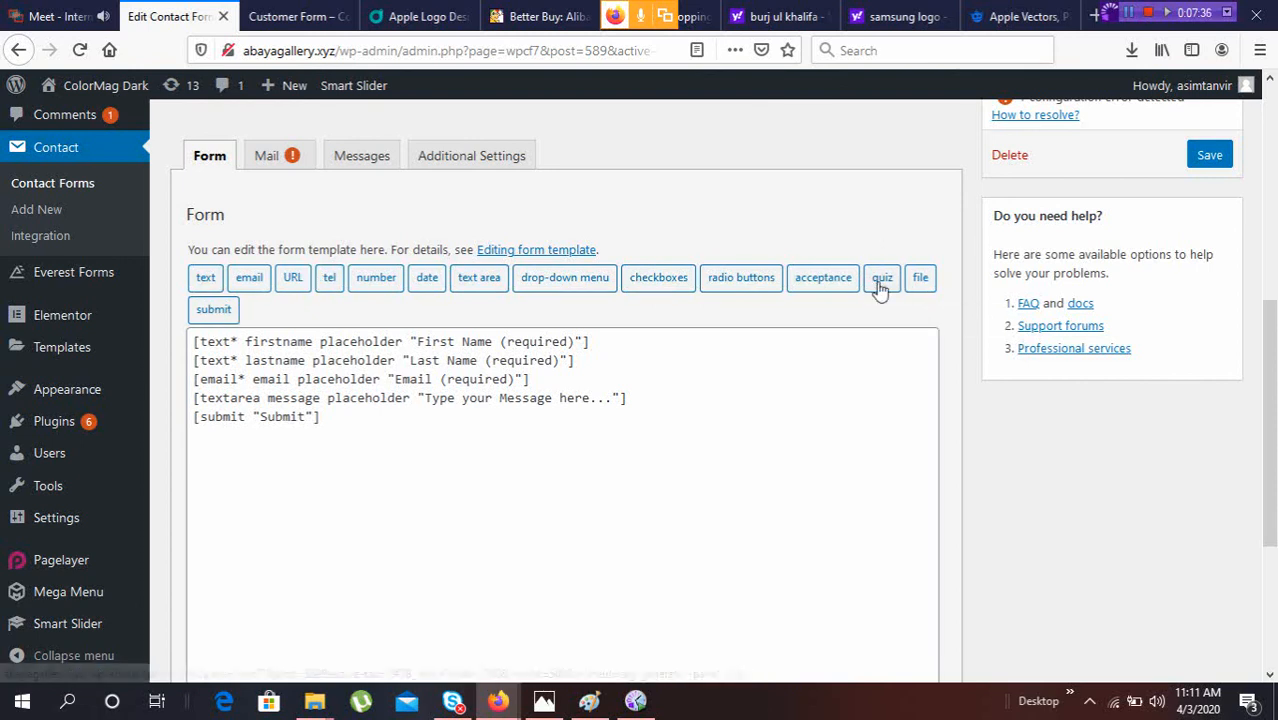
left_click(263, 156)
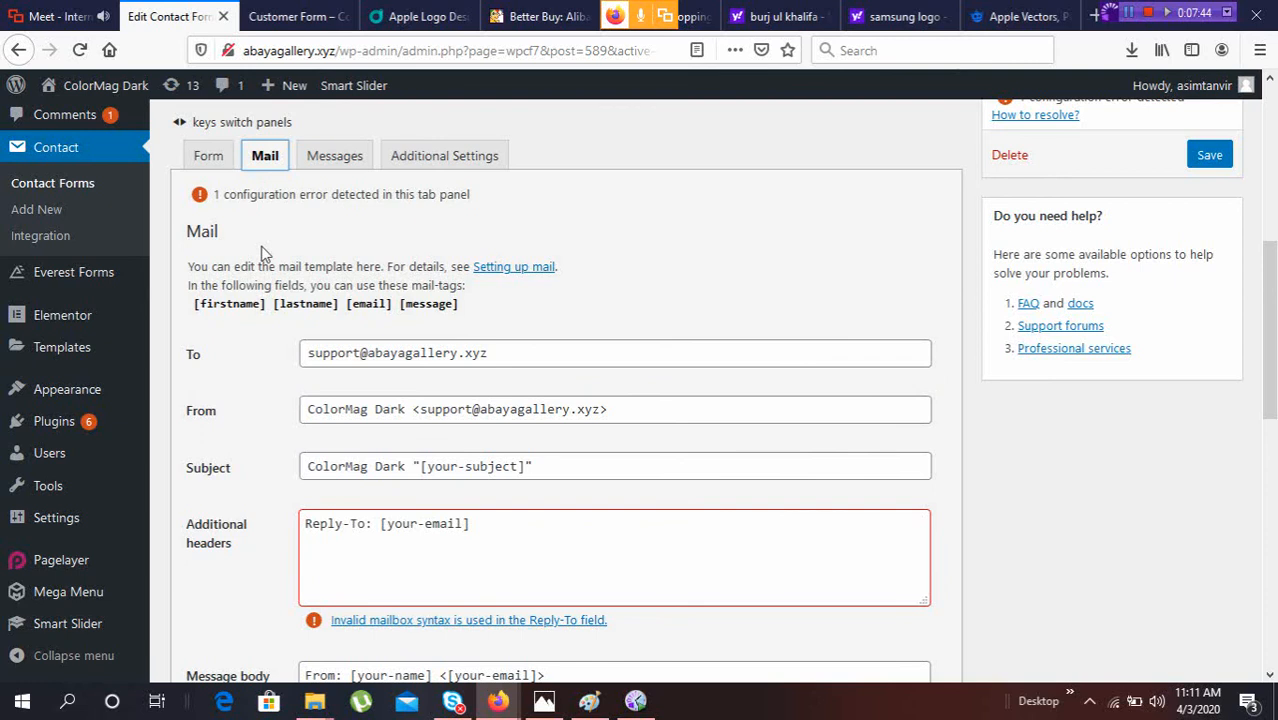
scroll(264, 246, "down", 1)
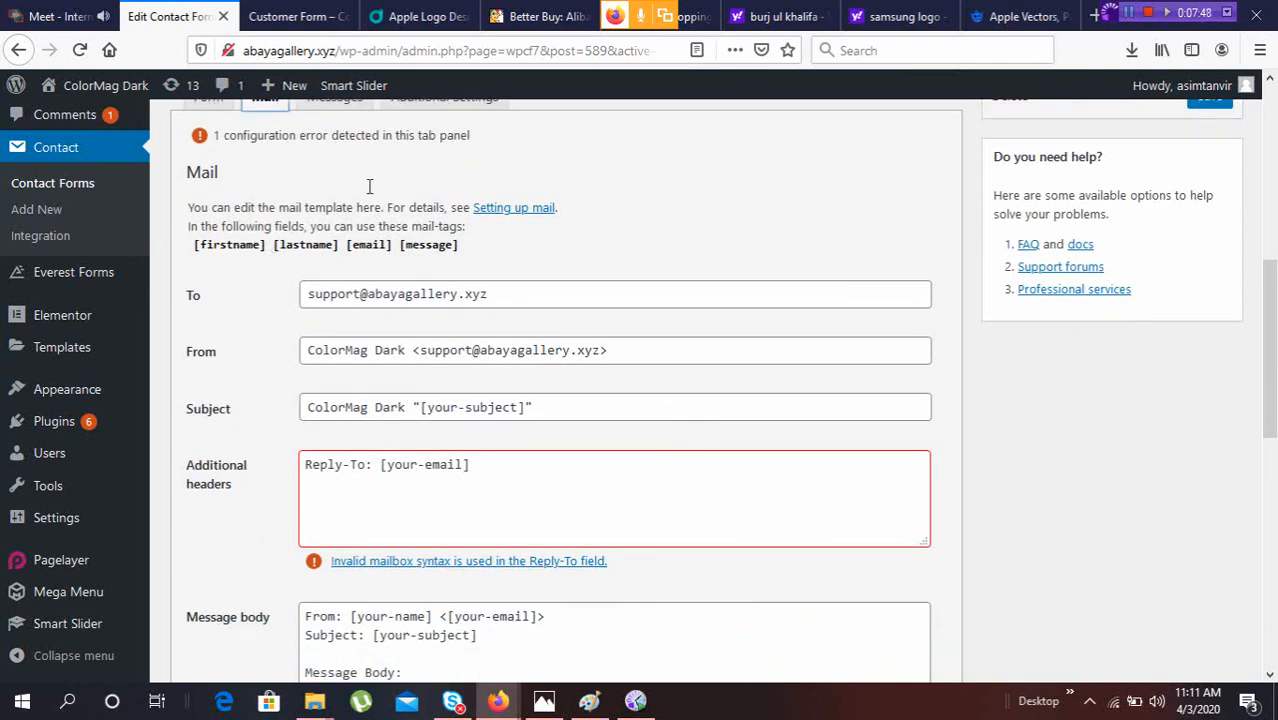
left_click(315, 295)
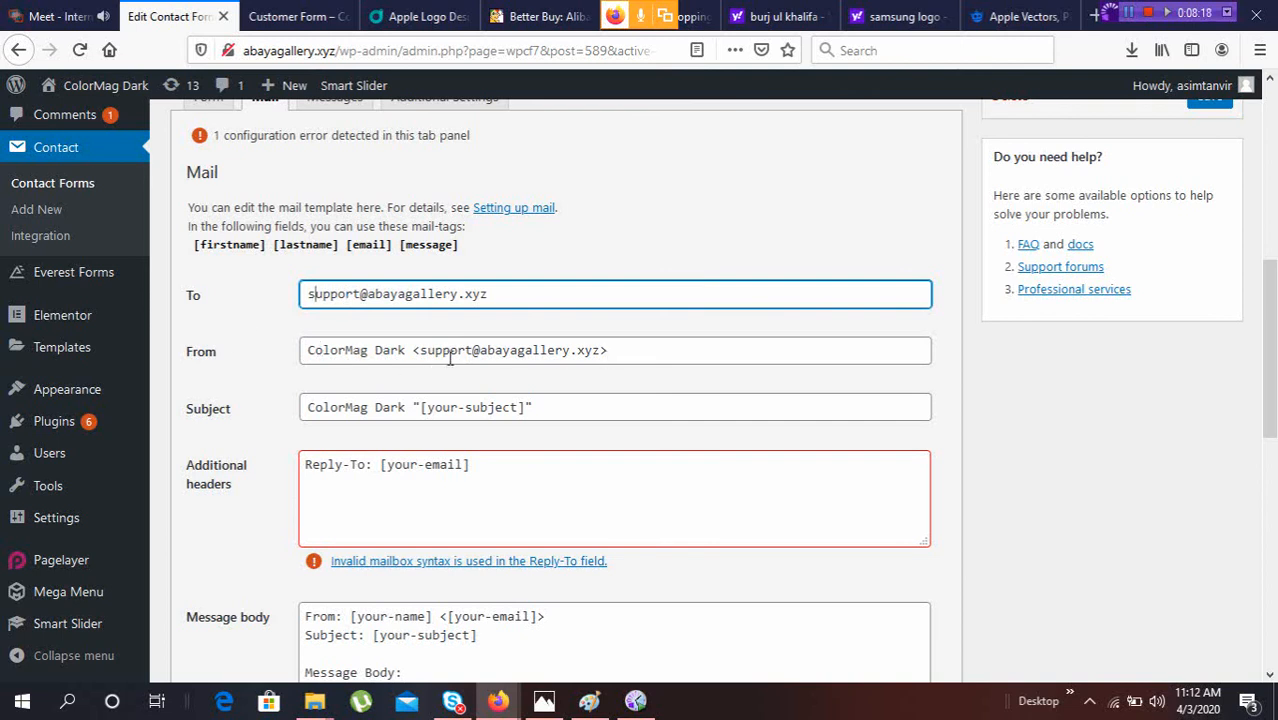
scroll(317, 390, "down", 3)
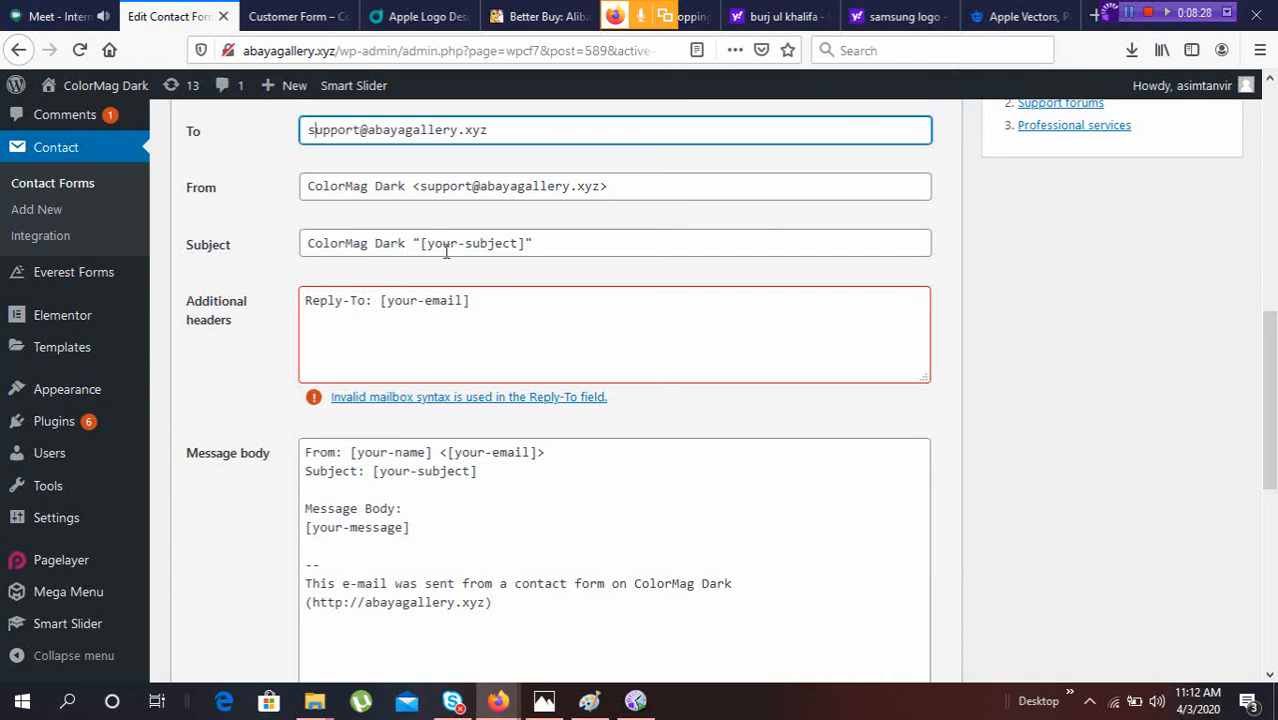
scroll(437, 245, "up", 2)
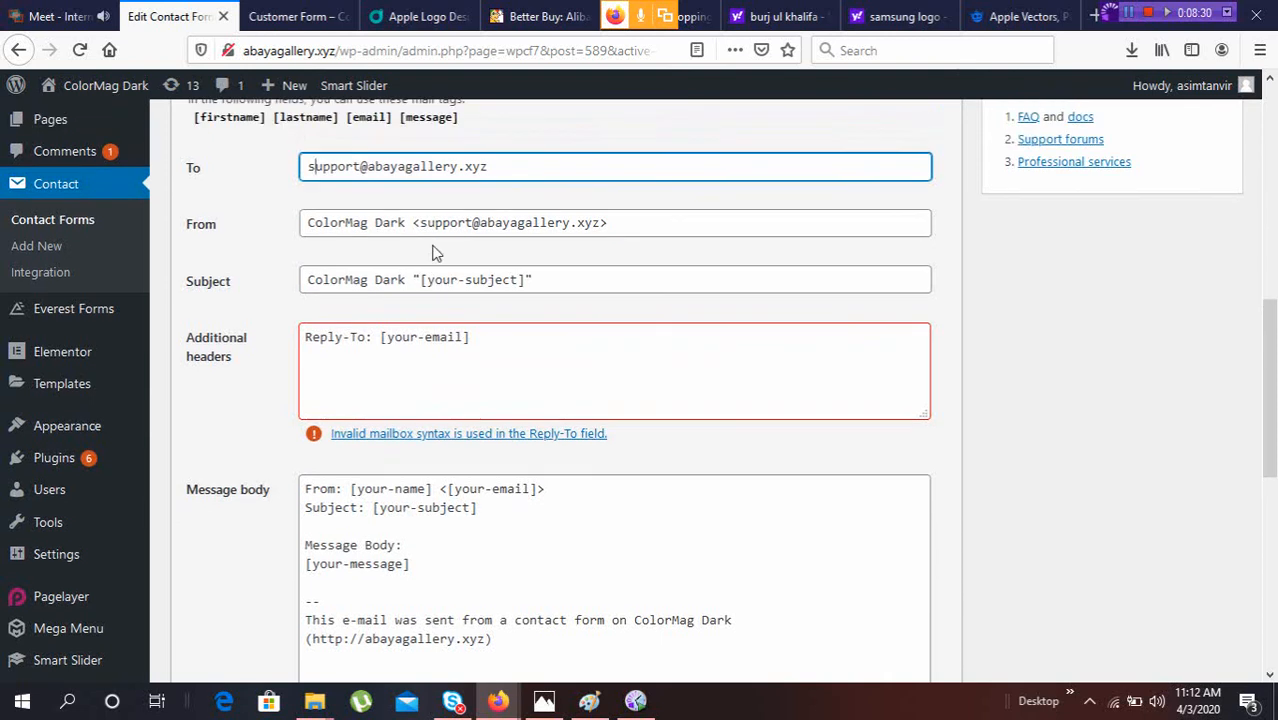
left_click(441, 328)
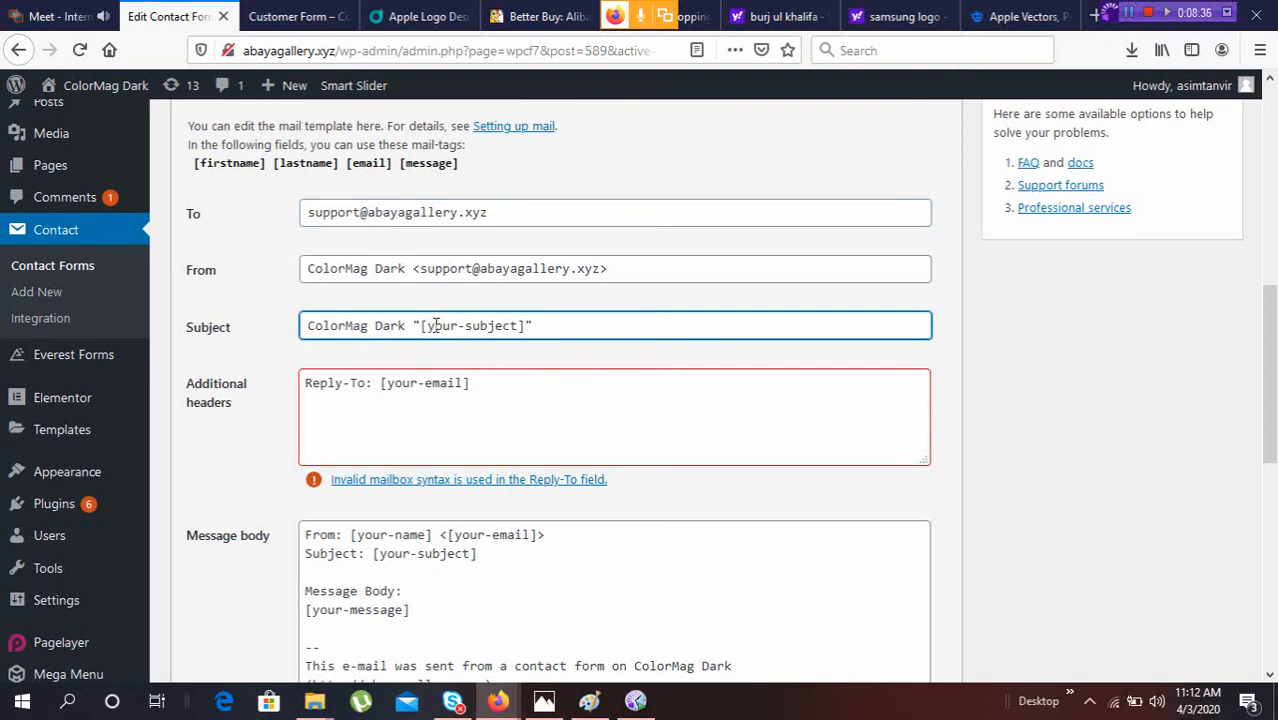
scroll(298, 200, "up", 1)
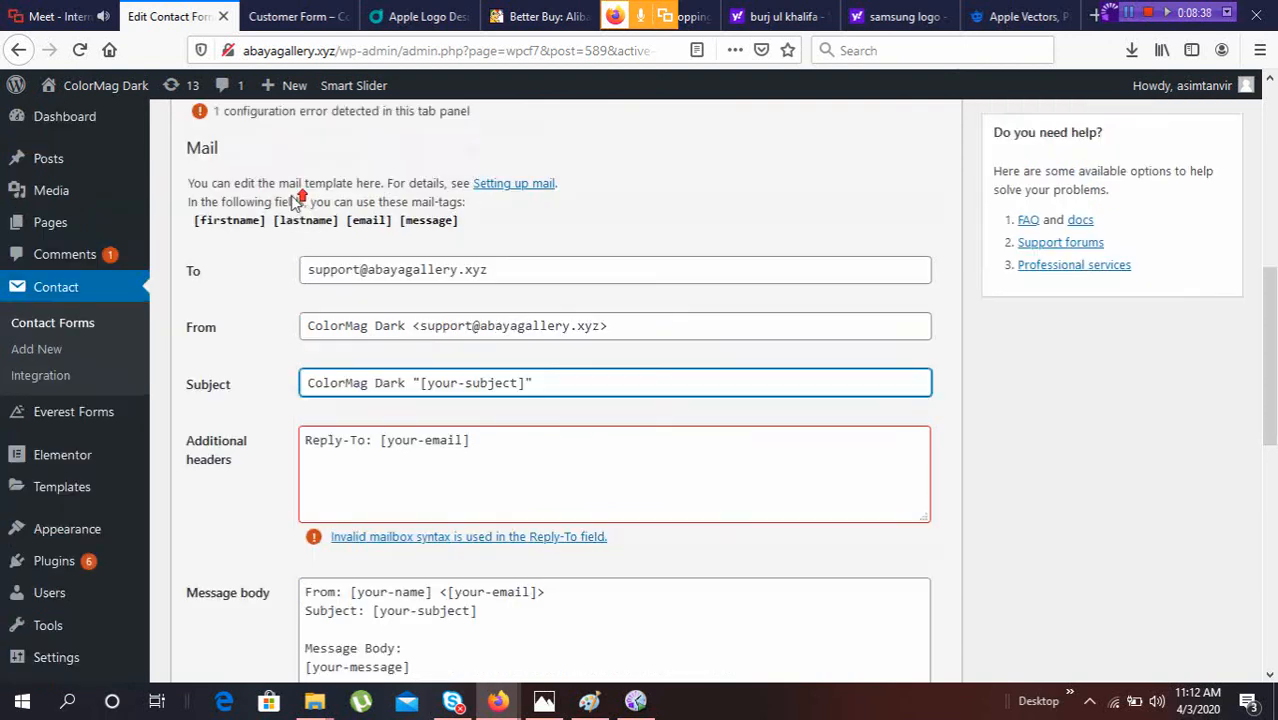
Start a text form-tag named "subject" on a new line below the email tag in the form template
scroll(298, 200, "up", 2)
left_click(206, 198)
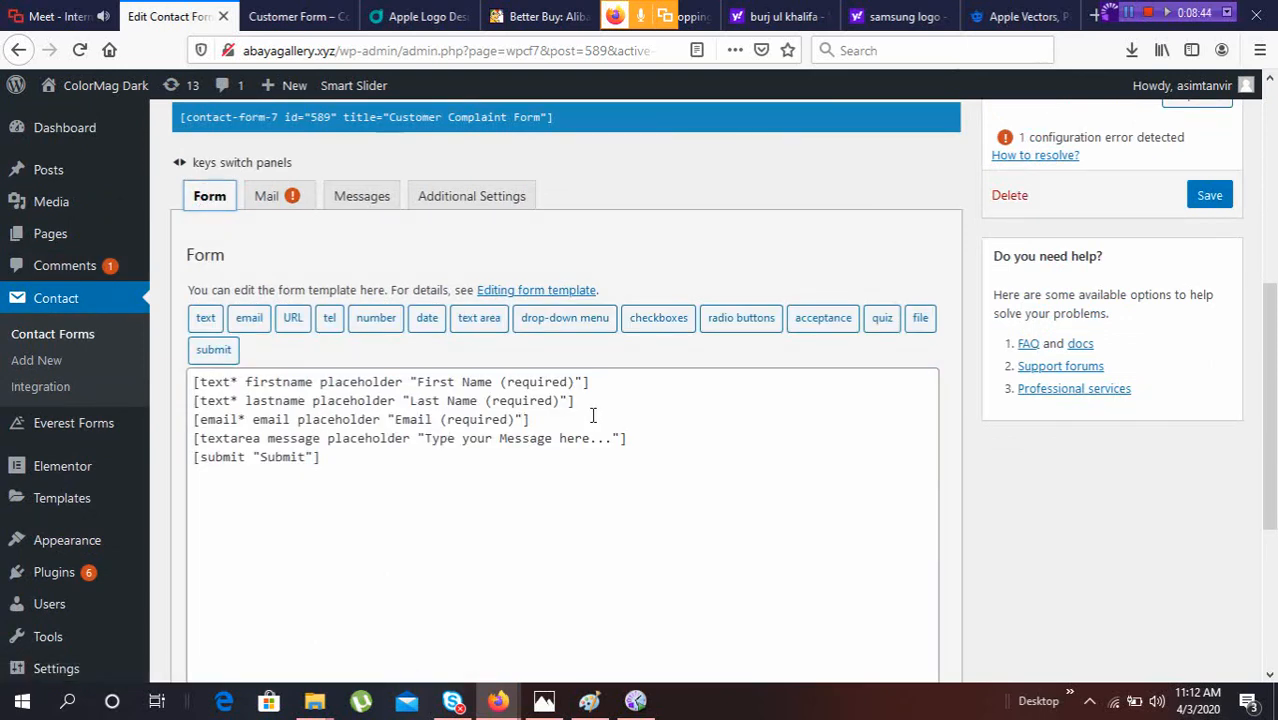
left_click(541, 420)
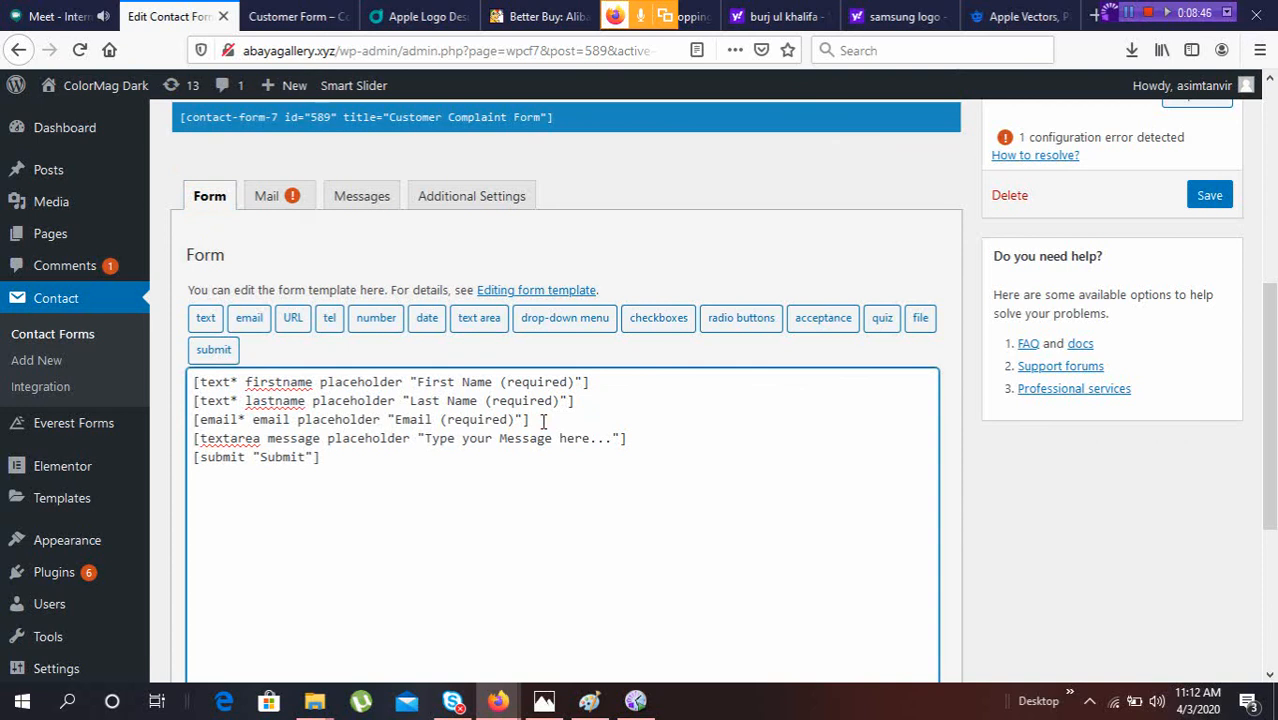
key("Return")
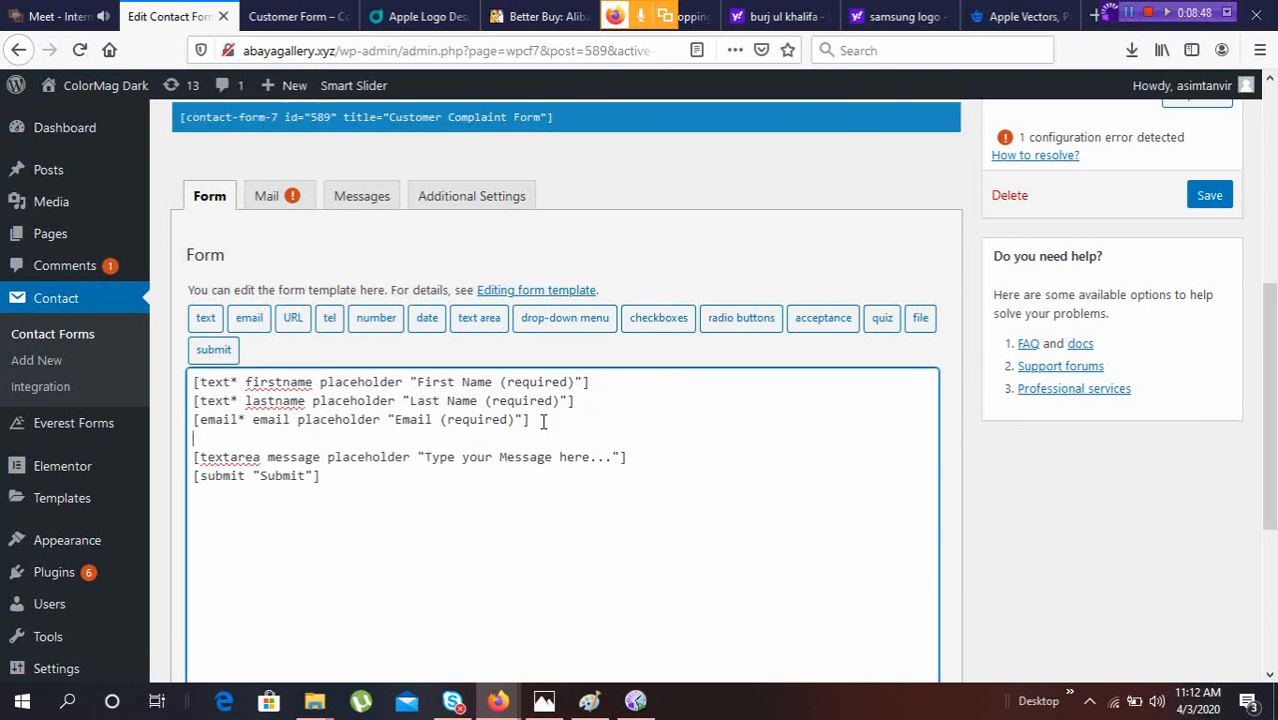
left_click(201, 322)
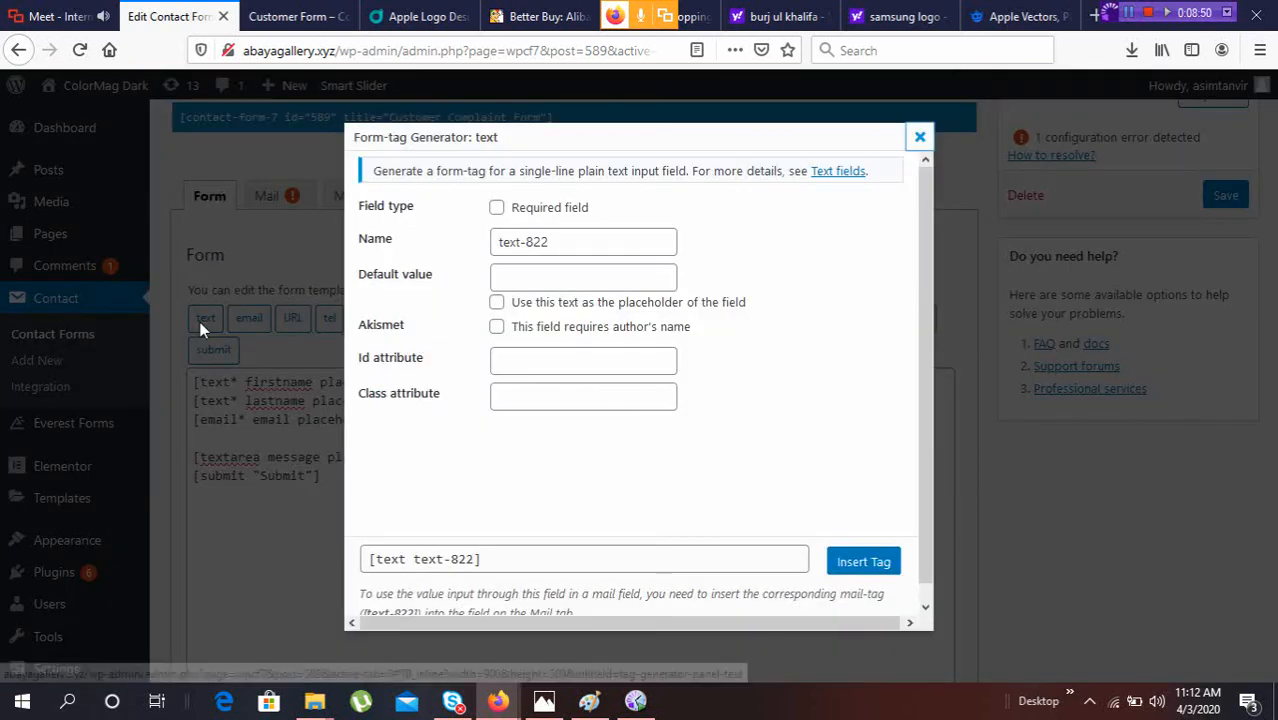
triple_click(556, 241)
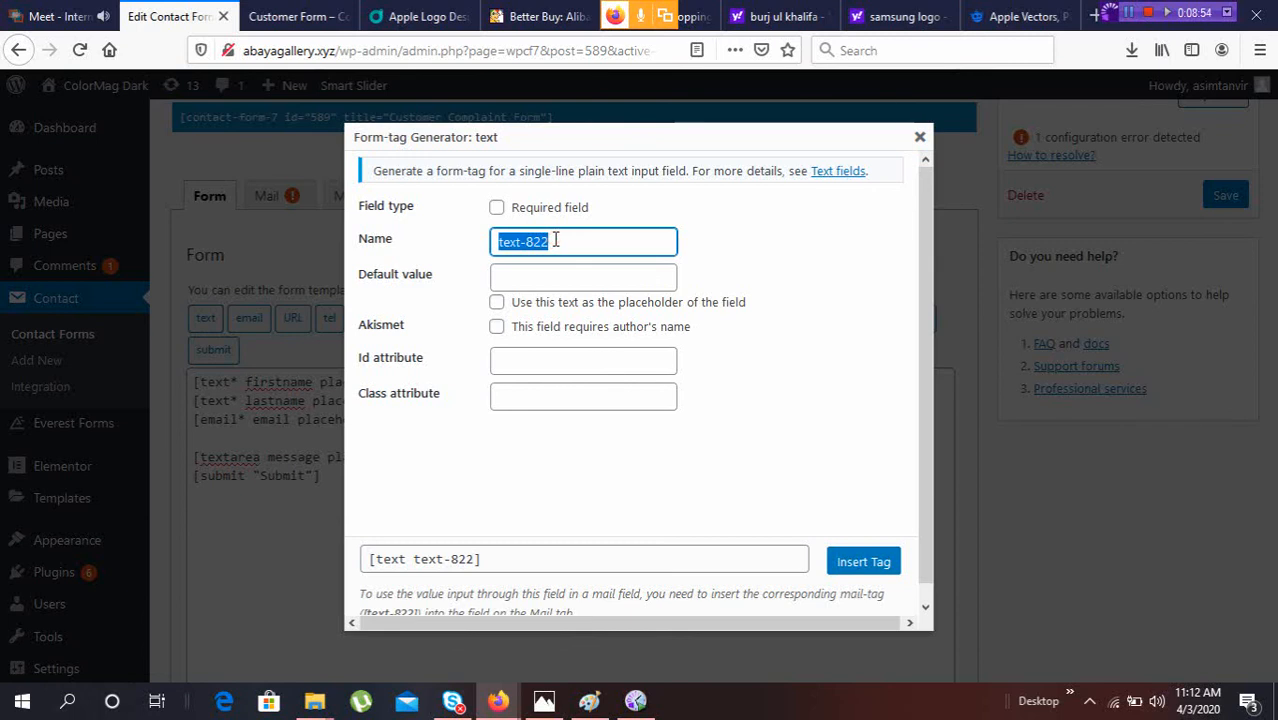
type("sub")
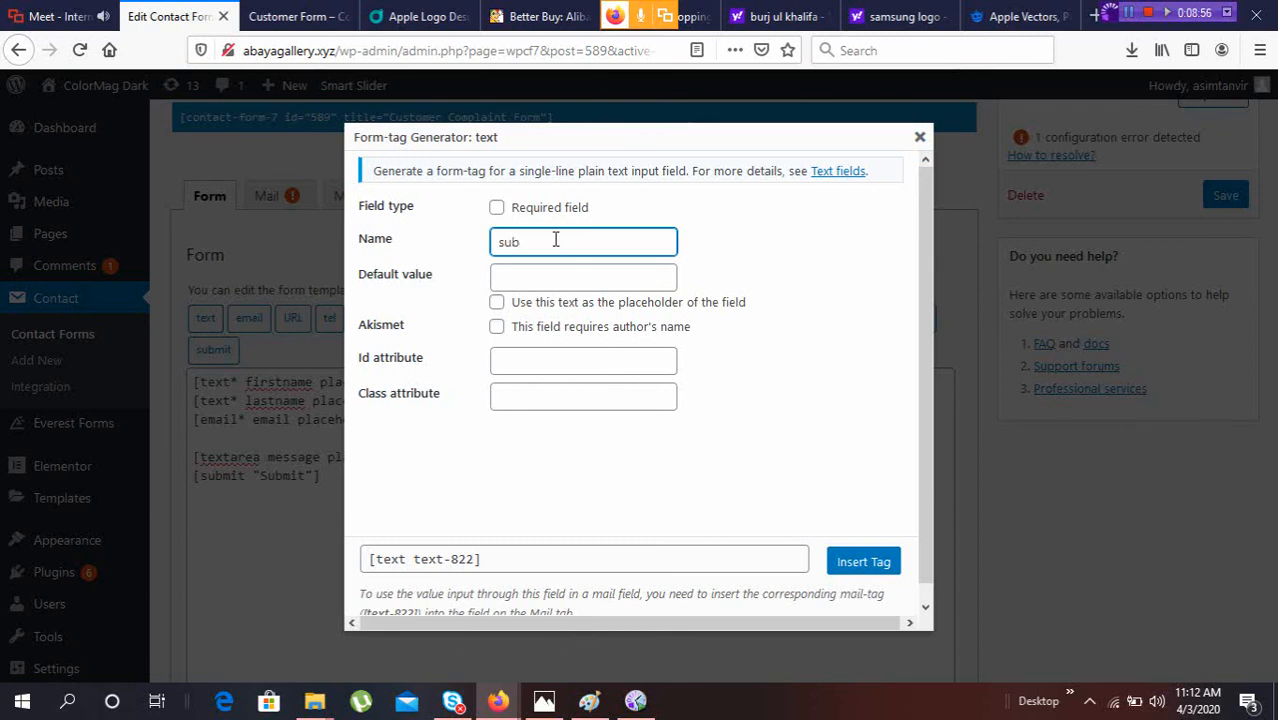
type("ject")
left_click(517, 276)
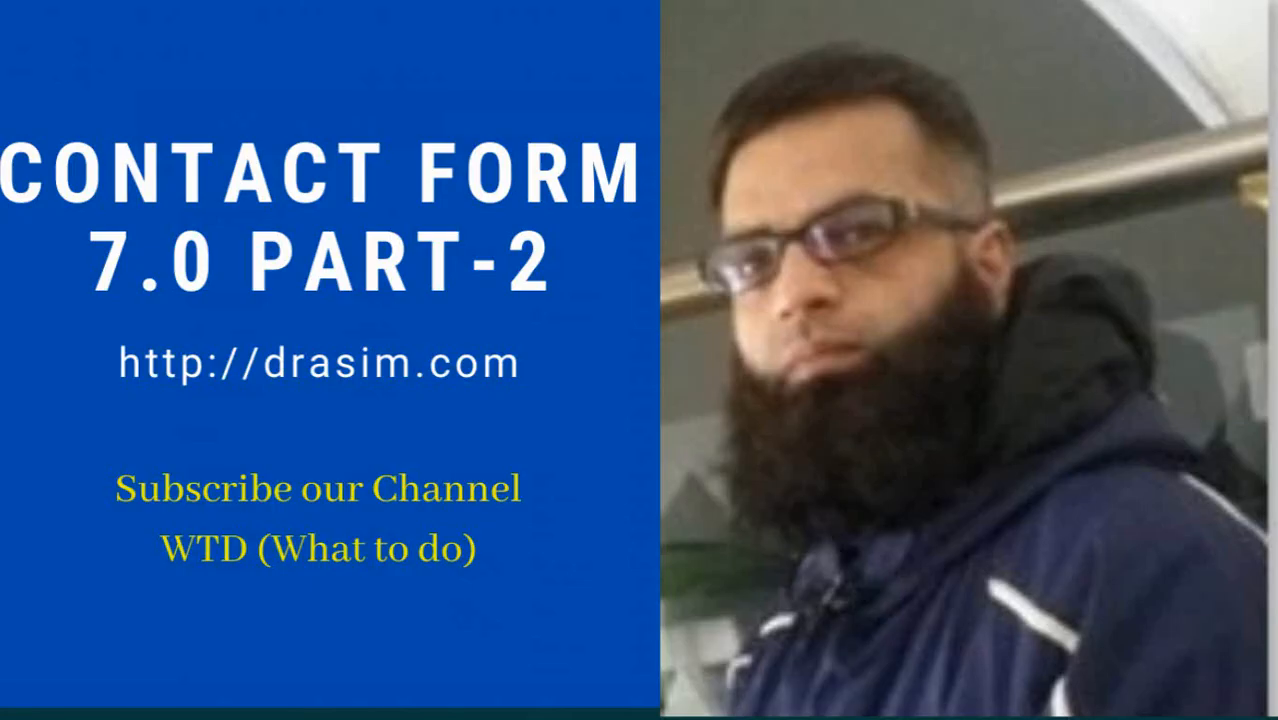